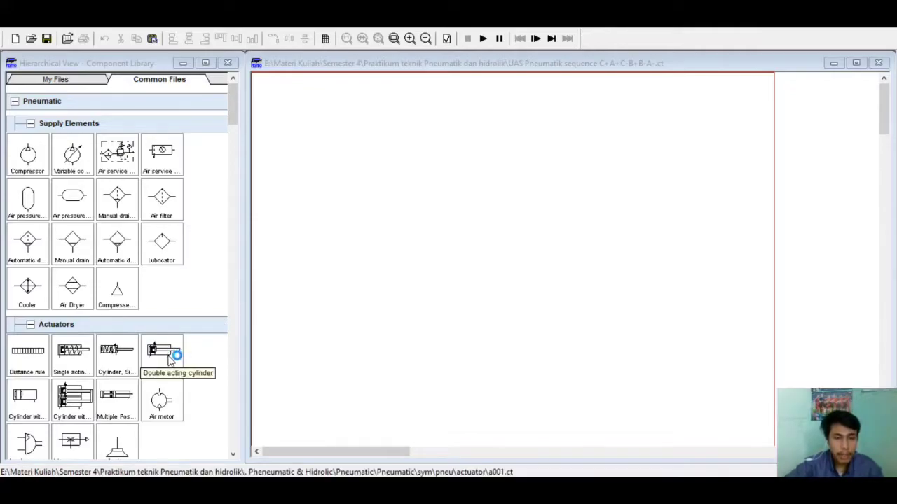
# Place three double acting cylinders side by side in the upper part of the circuit and align them at the same height
pyautogui.moveTo(168, 360); pyautogui.dragTo(351, 96)
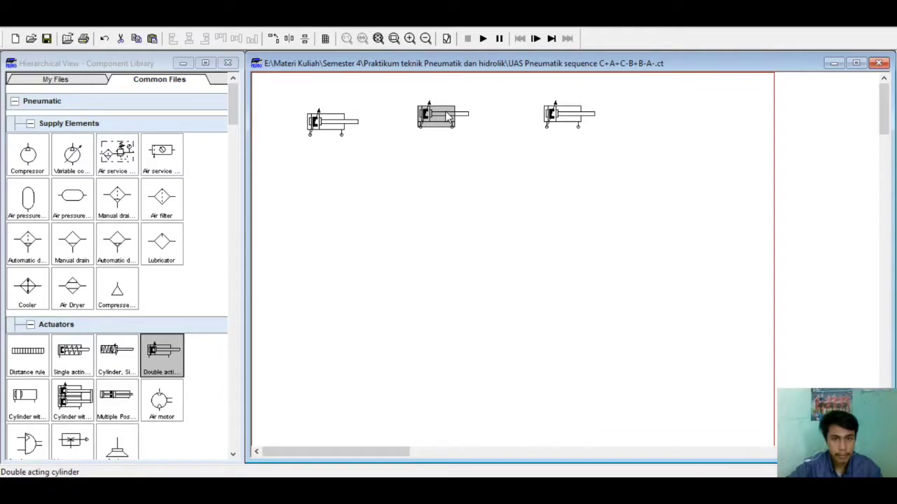
pyautogui.moveTo(447, 118); pyautogui.dragTo(447, 126)
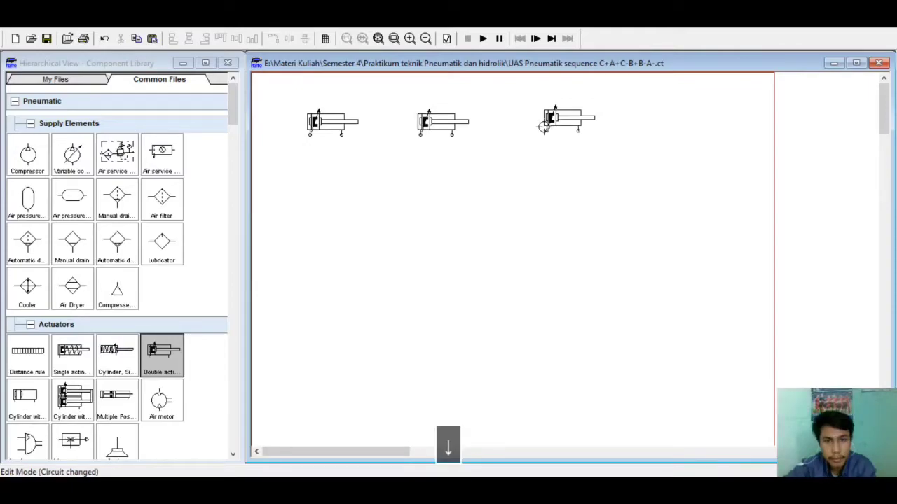
# Attach a distance rule to the rod end of the first cylinder and label its two positions A0 and A1
pyautogui.moveTo(28, 353); pyautogui.dragTo(343, 126)
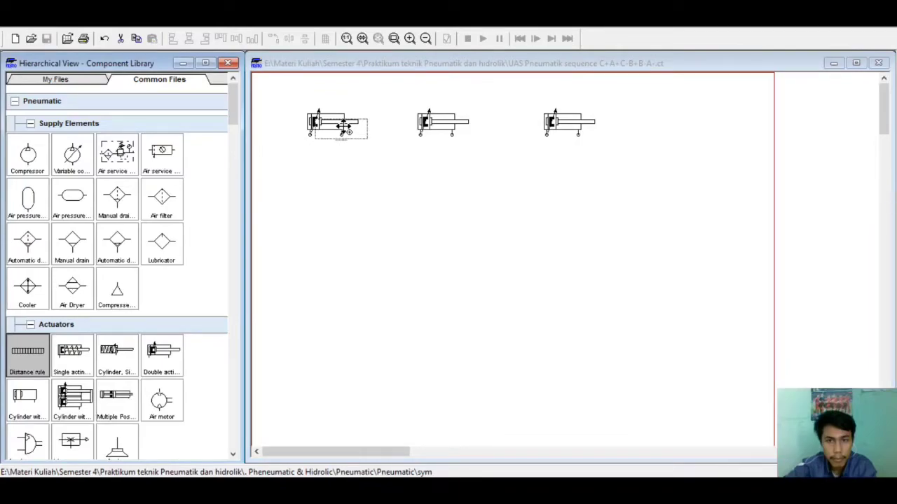
pyautogui.moveTo(343, 126); pyautogui.dragTo(360, 117)
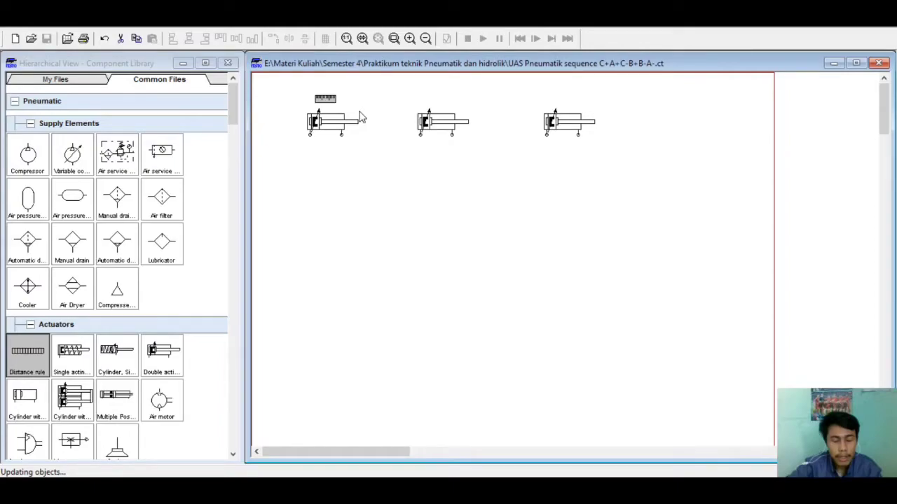
pyautogui.doubleClick(368, 105)
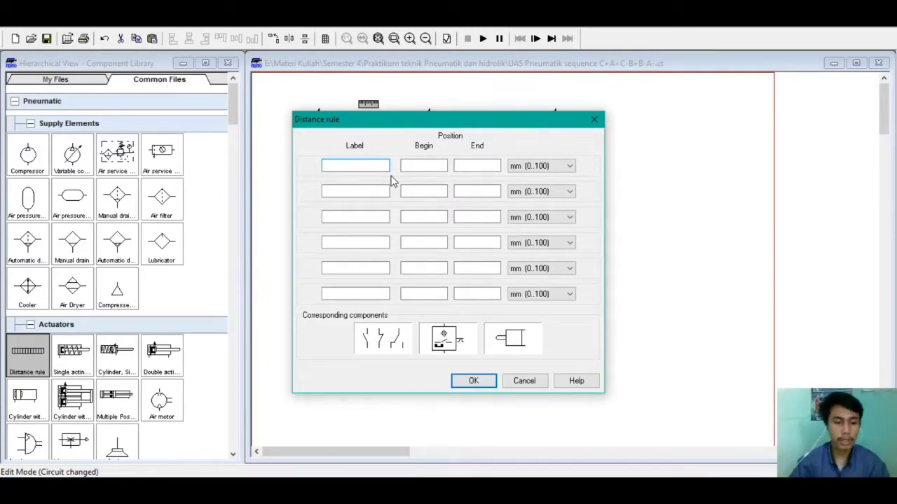
pyautogui.write('A')
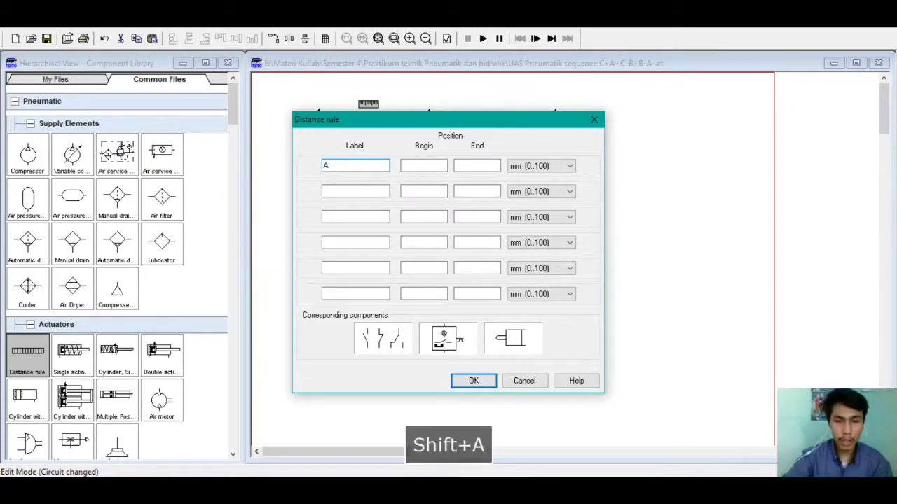
pyautogui.write('0')
pyautogui.click(375, 190)
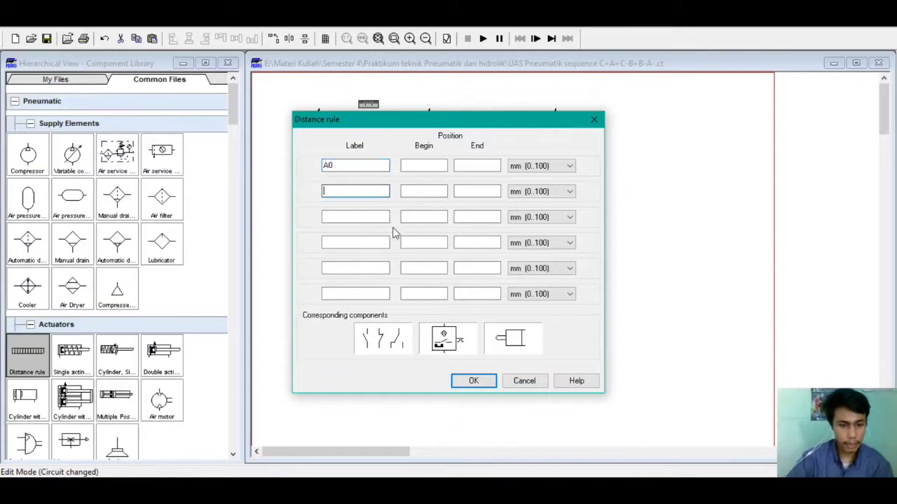
pyautogui.write('A1')
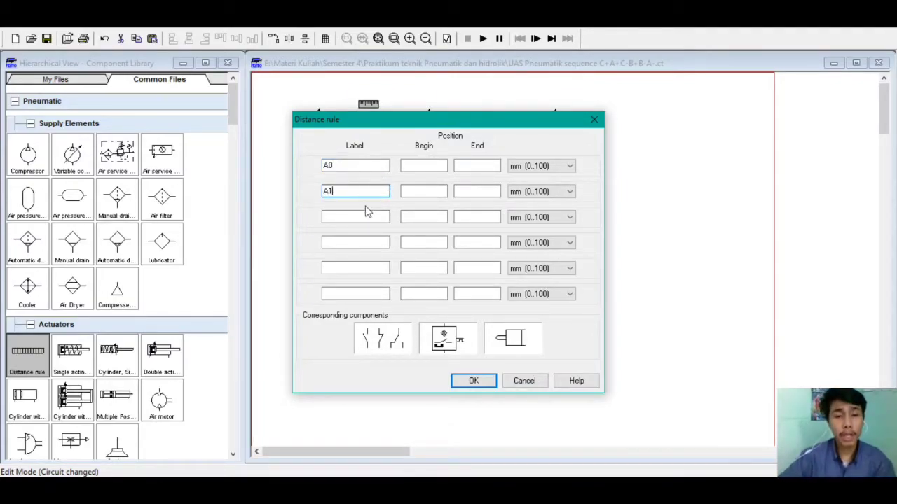
# Set A0 to begin and end at 0 mm and A1 to begin and end at 100 mm, and accept the distance rule
pyautogui.click(433, 167)
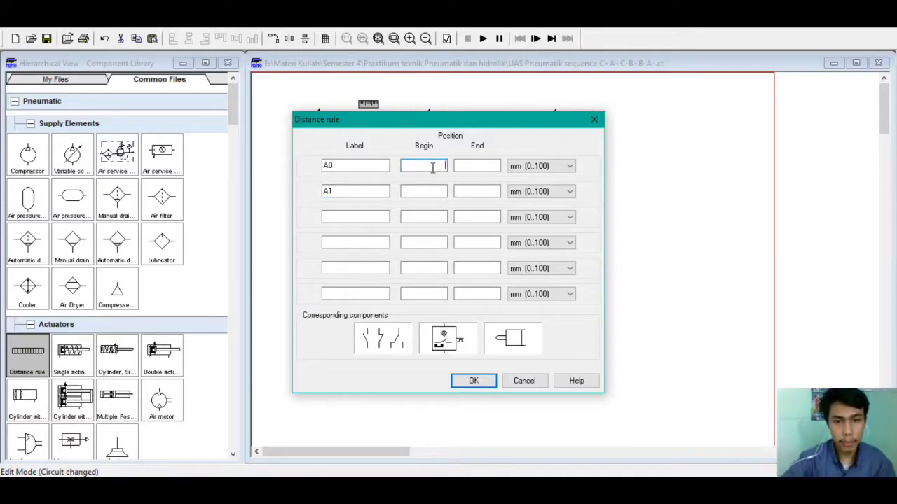
pyautogui.write('0')
pyautogui.click(462, 171)
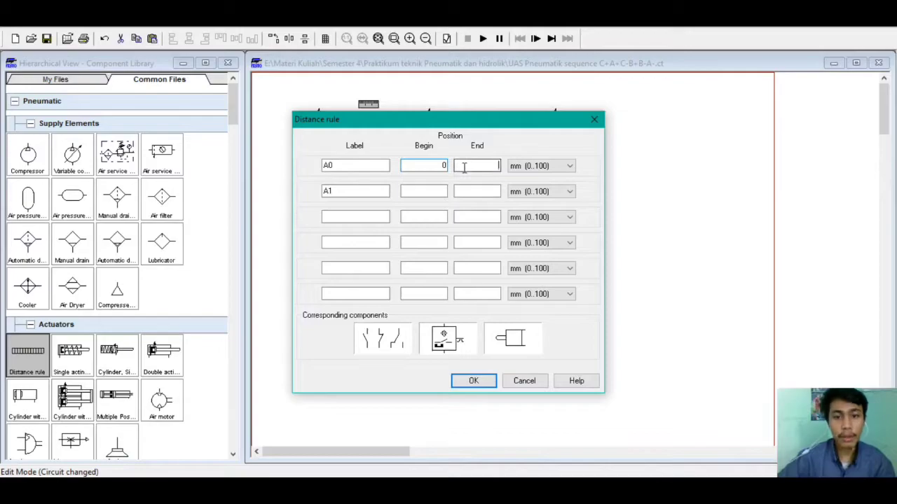
pyautogui.write('0')
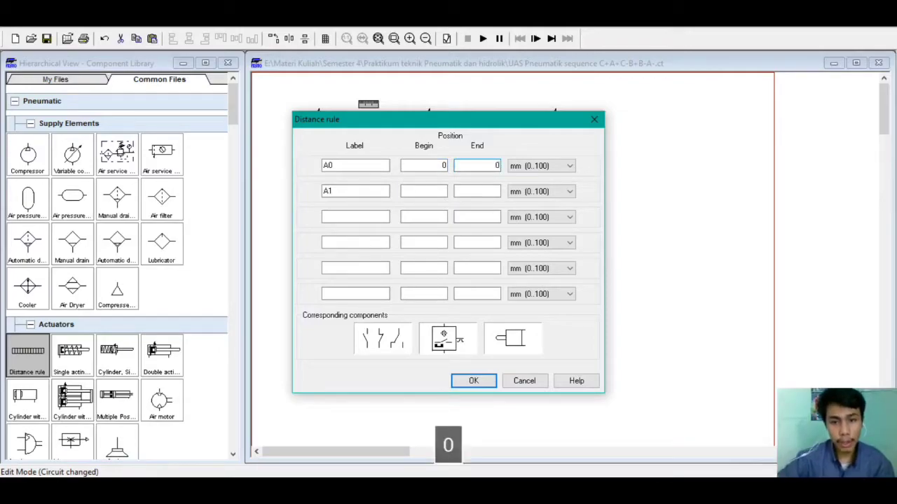
pyautogui.click(419, 189)
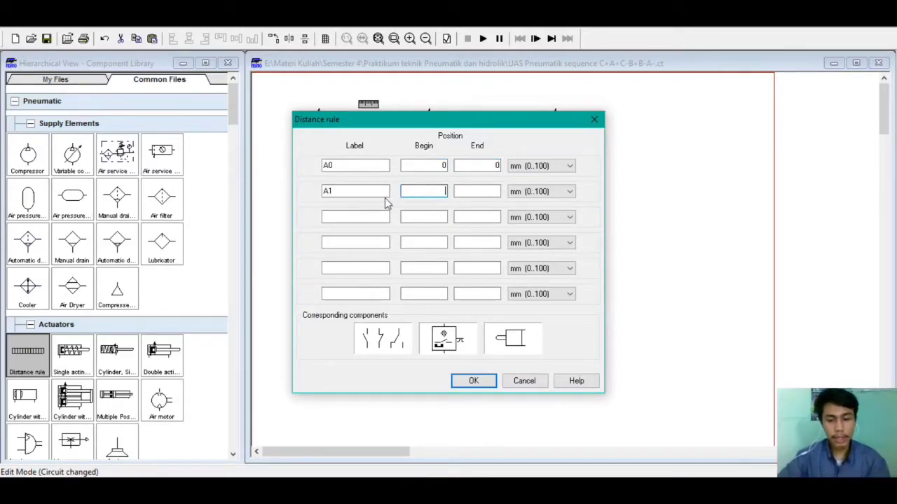
pyautogui.write('100')
pyautogui.click(473, 195)
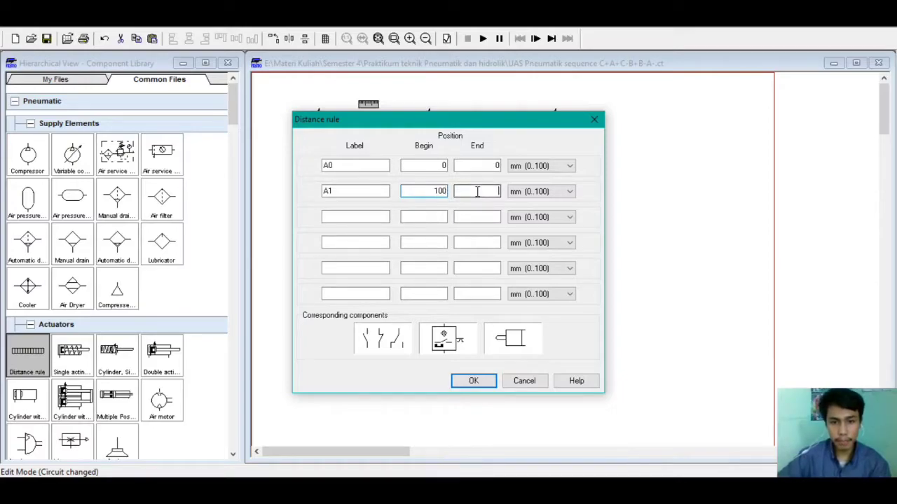
pyautogui.write('100')
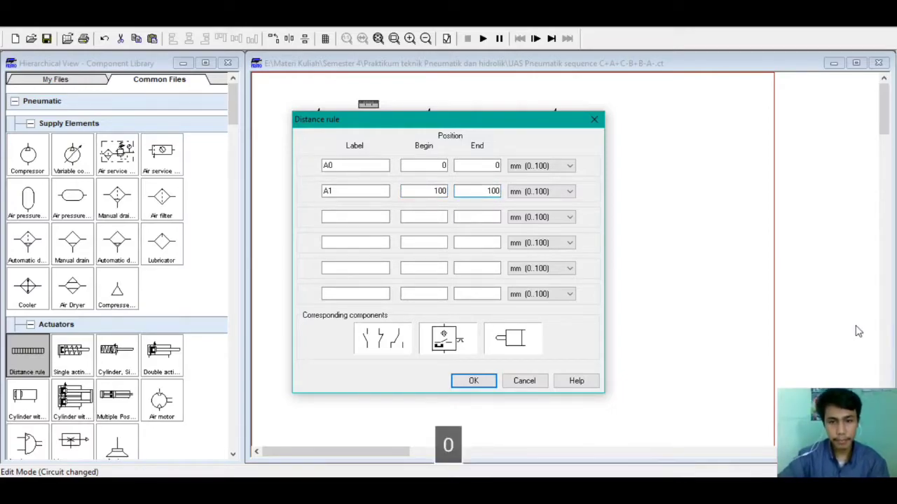
pyautogui.click(487, 382)
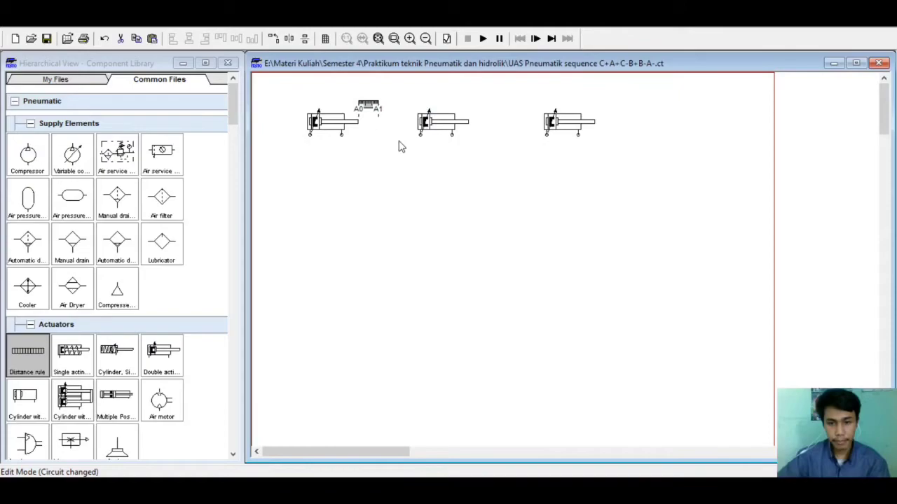
# Attach a distance rule to the rod end of the second cylinder and label its two positions B0 and B1
pyautogui.moveTo(28, 350); pyautogui.dragTo(481, 108)
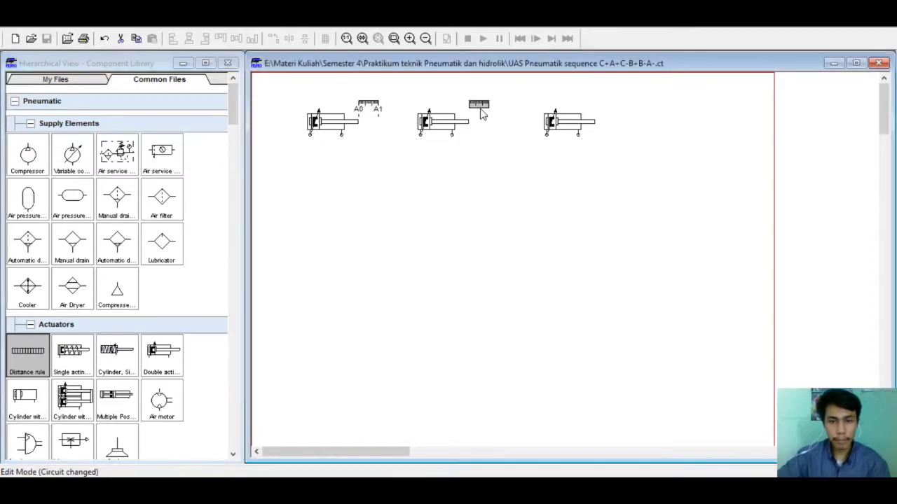
pyautogui.doubleClick(481, 107)
pyautogui.click(346, 163)
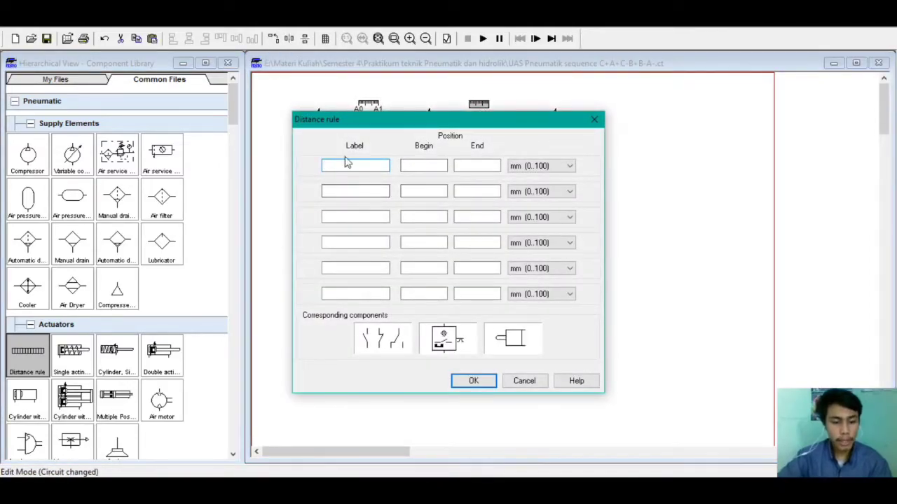
pyautogui.write('B0')
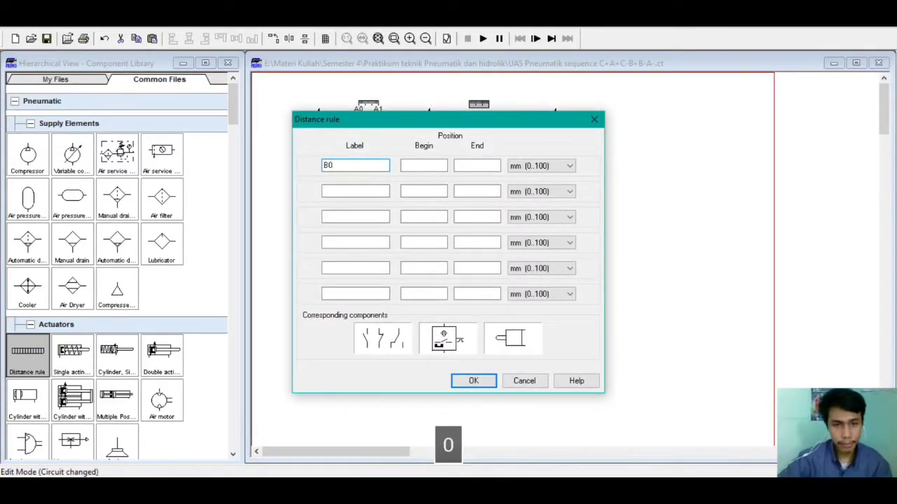
pyautogui.click(347, 191)
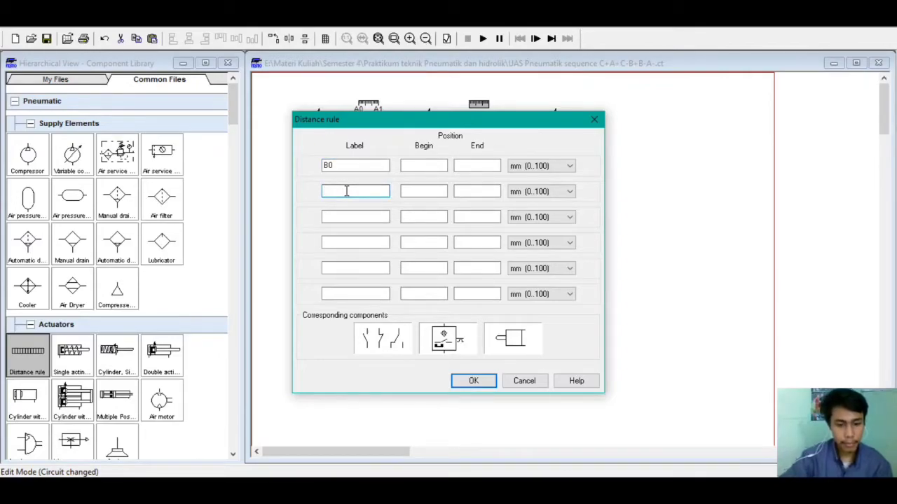
pyautogui.write('B1')
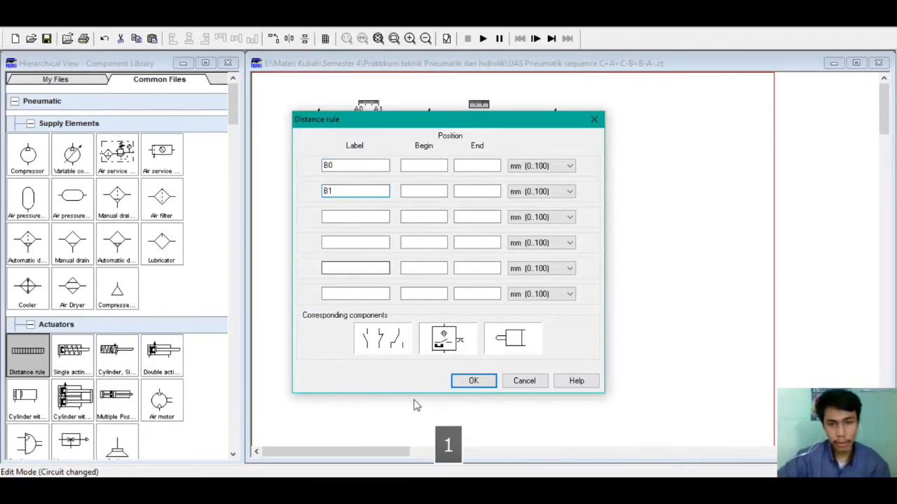
# Set B0 to begin and end at 0 mm and B1 to begin and end at 100 mm, and accept the distance rule
pyautogui.click(433, 168)
pyautogui.write('0')
pyautogui.press('Tab')
pyautogui.write('0')
pyautogui.click(434, 191)
pyautogui.write('100')
pyautogui.click(480, 191)
pyautogui.write('100')
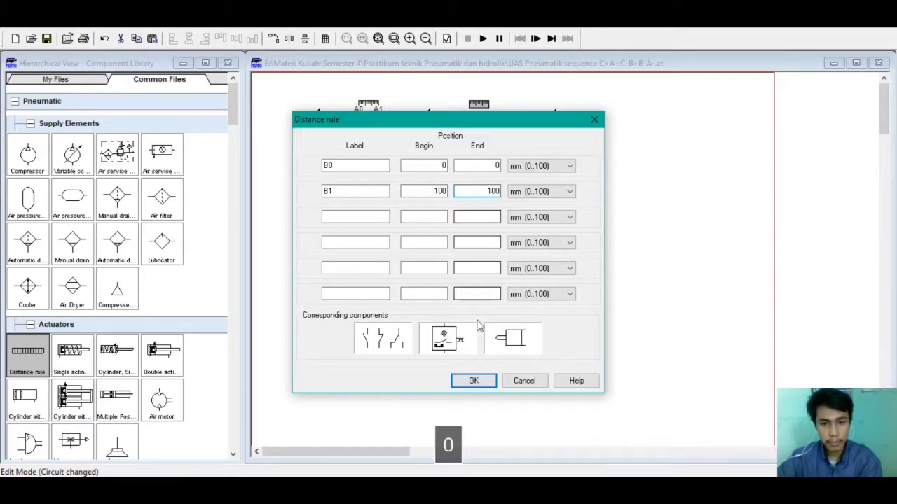
pyautogui.click(474, 380)
# Attach a distance rule to the rod end of the third cylinder and label its two positions C0 and C1
pyautogui.moveTo(42, 360); pyautogui.dragTo(607, 106)
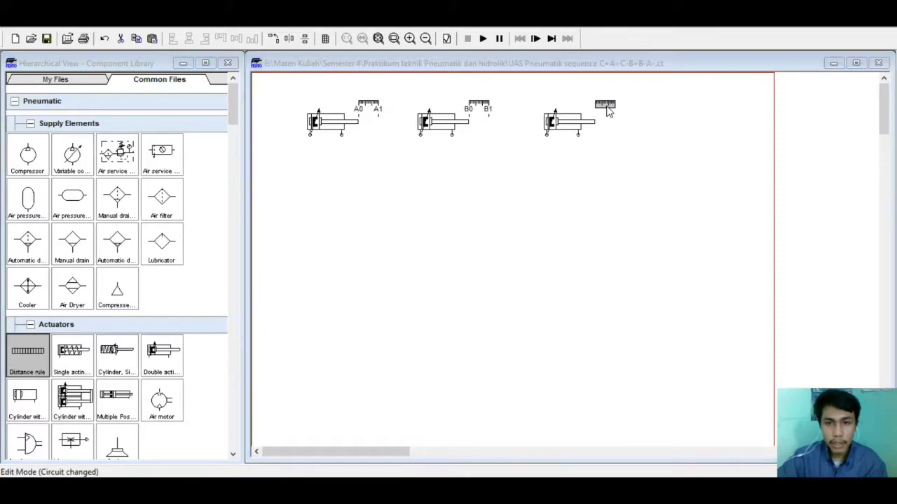
pyautogui.doubleClick(606, 106)
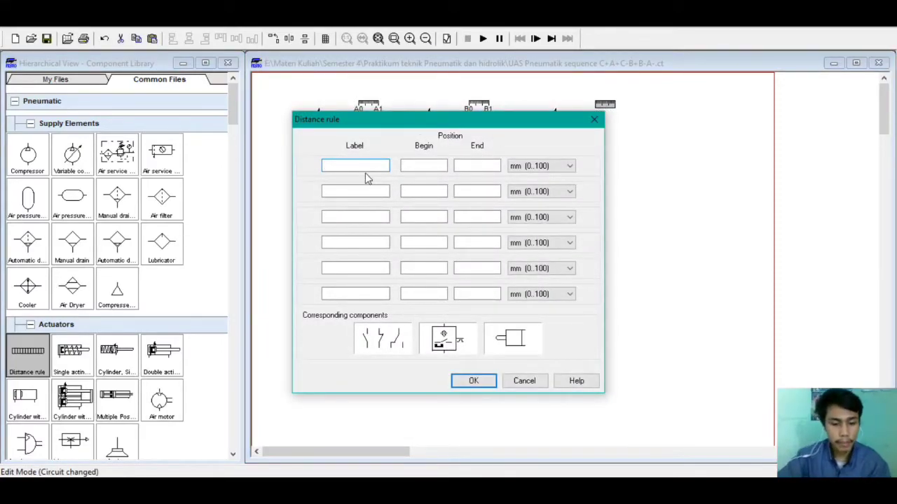
pyautogui.write('C0')
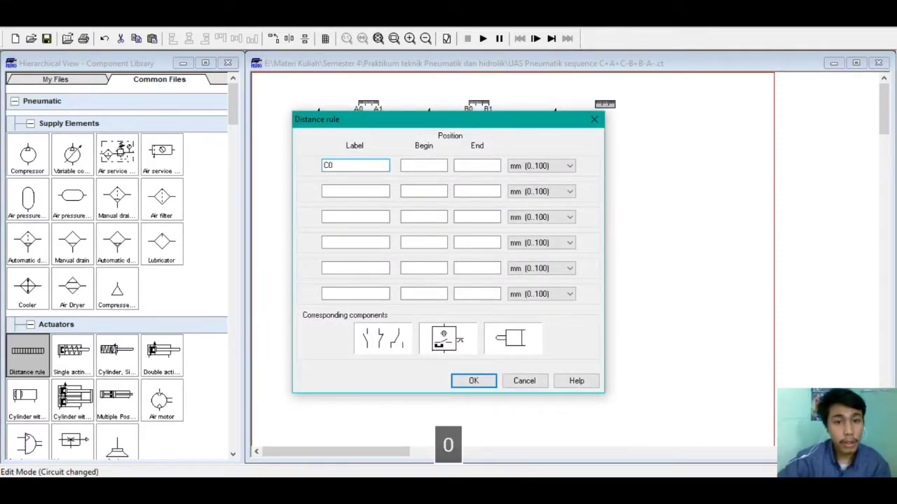
pyautogui.click(341, 195)
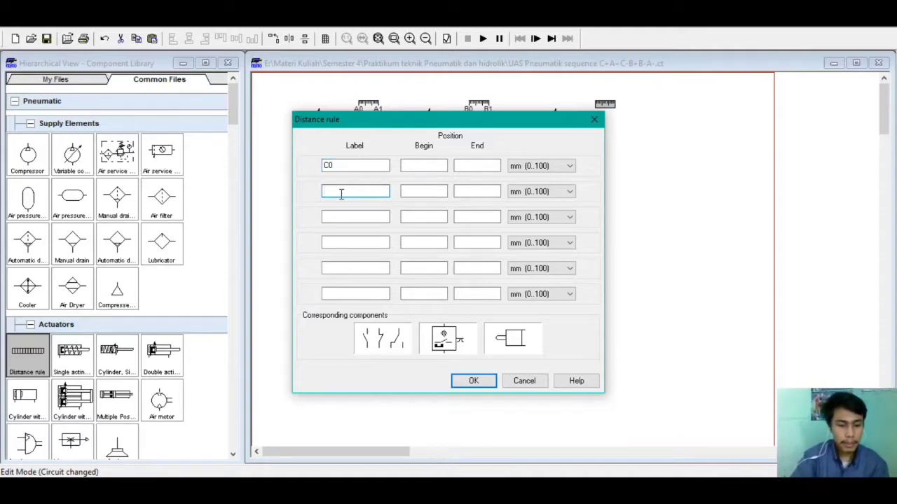
pyautogui.write('C1')
# Set C0 to begin and end at 0 mm and C1 to begin and end at 100 mm, and accept the distance rule
pyautogui.click(427, 166)
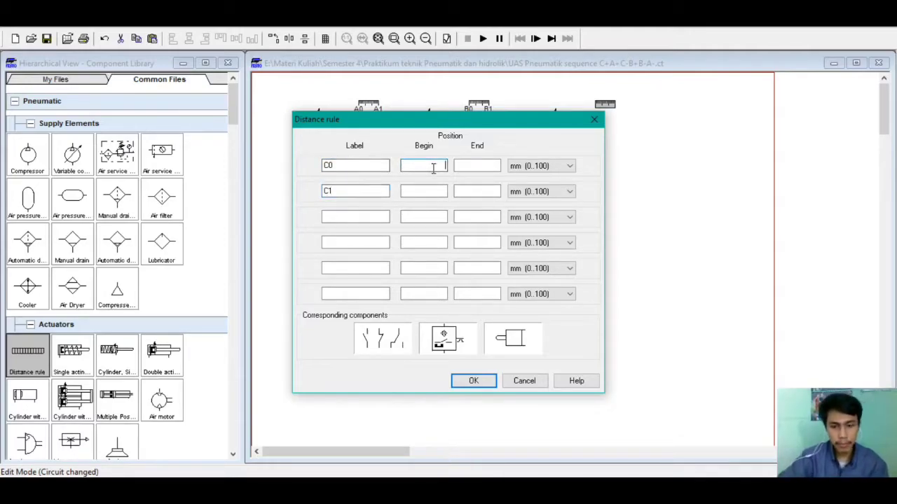
pyautogui.write('0')
pyautogui.click(459, 167)
pyautogui.write('0')
pyautogui.click(436, 190)
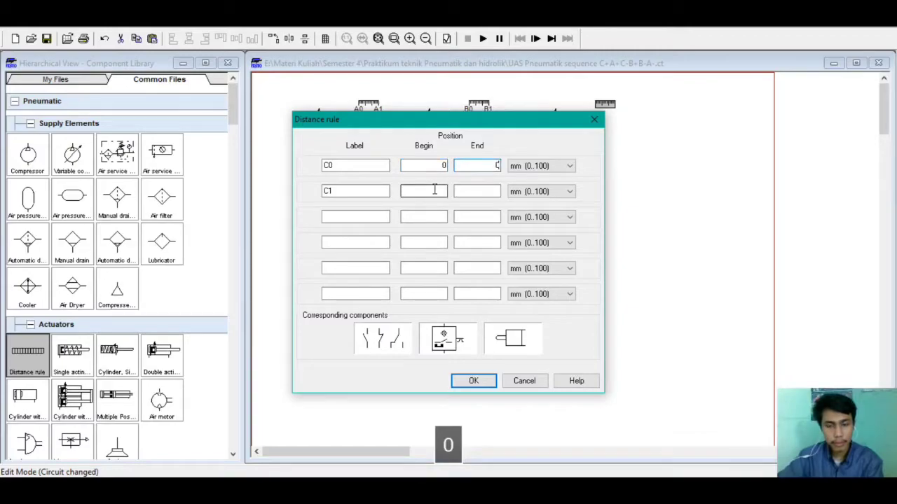
pyautogui.write('100')
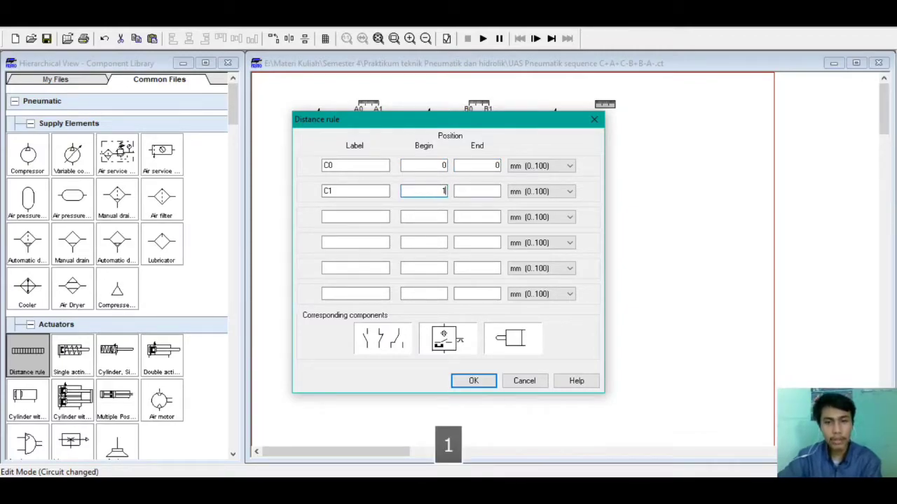
pyautogui.click(476, 192)
pyautogui.write('11')
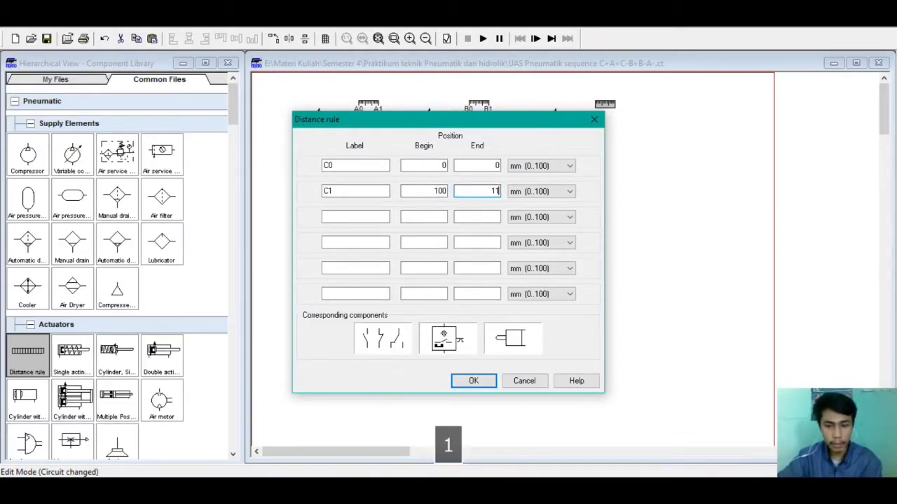
pyautogui.press('BackSpace')
pyautogui.write('00')
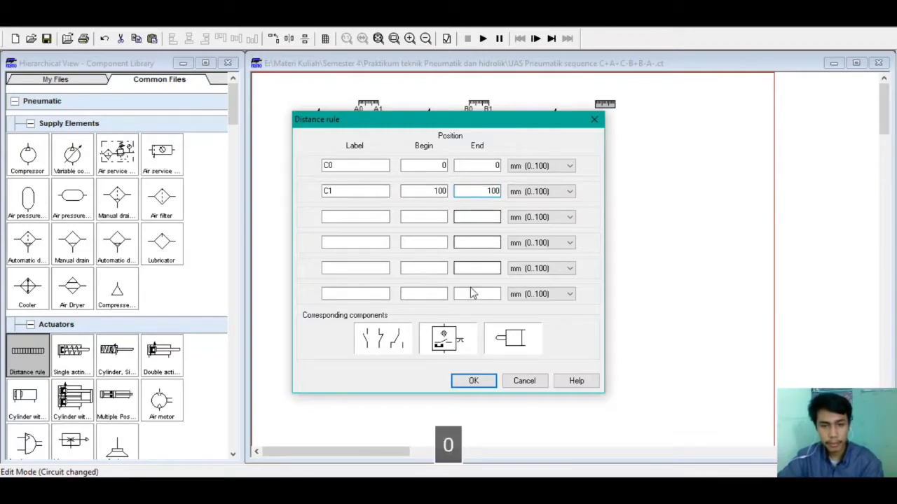
pyautogui.click(474, 381)
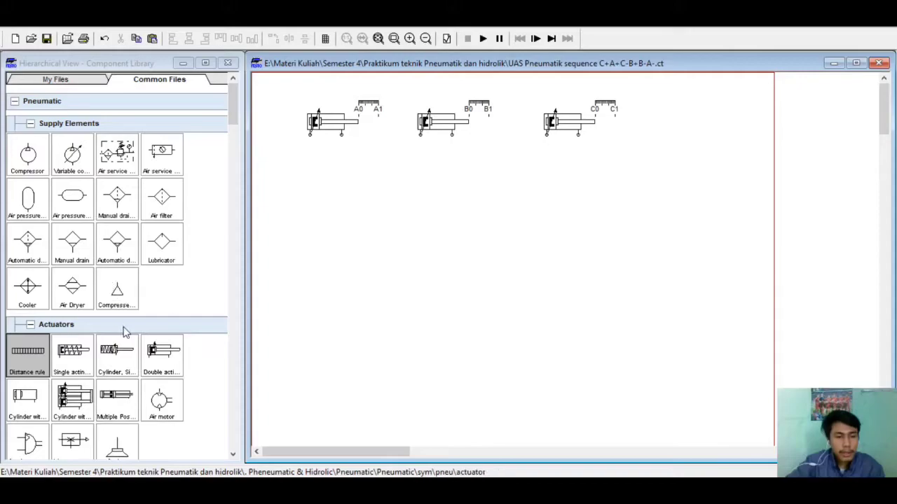
# Place a configurable 5/n way valve below the first cylinder
pyautogui.scroll(-1, 124, 330)
pyautogui.scroll(-2, 116, 363)
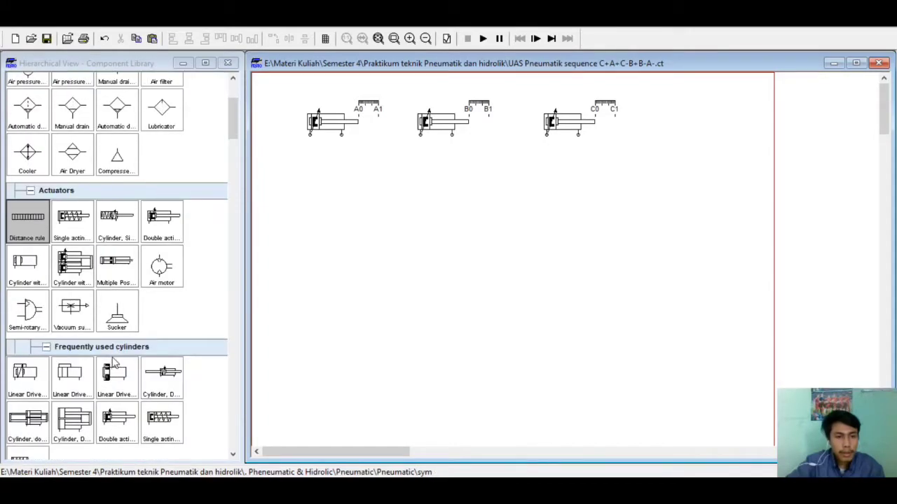
pyautogui.scroll(-3, 116, 363)
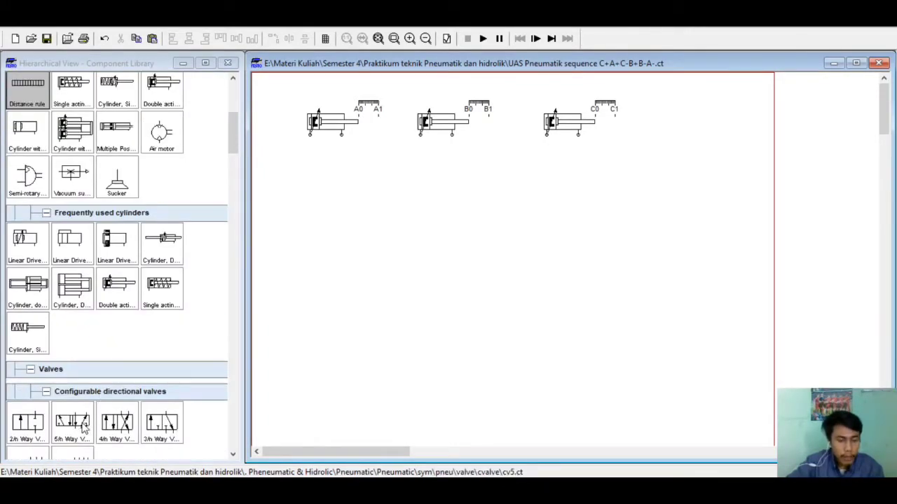
pyautogui.moveTo(79, 424); pyautogui.dragTo(346, 194)
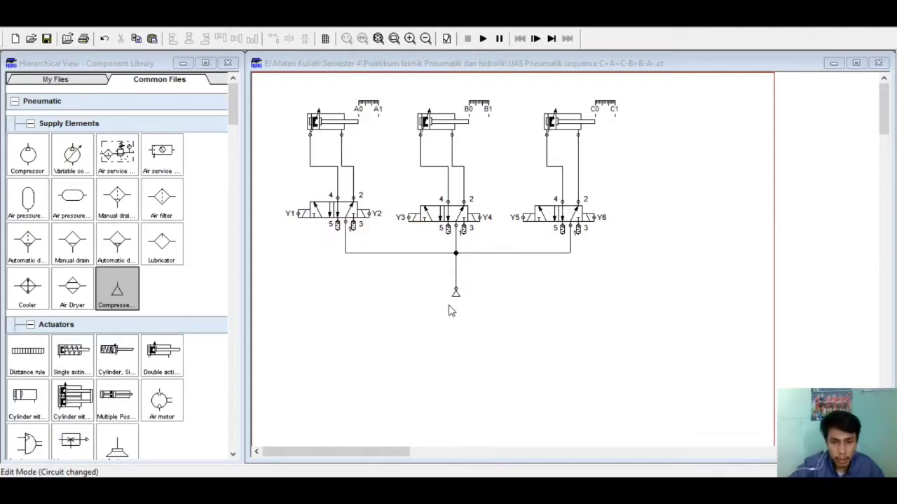
pyautogui.scroll(-1, 494, 316)
pyautogui.scroll(1, 494, 316)
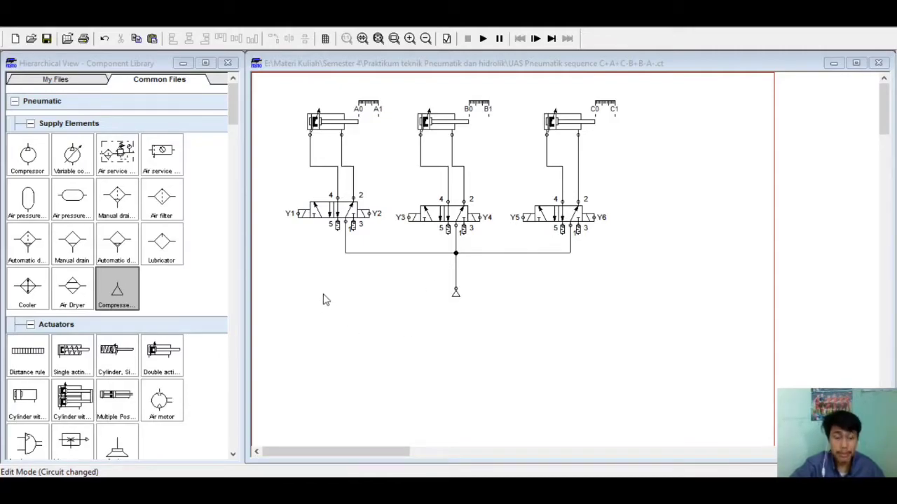
# Place a +24V electrical connection below the pneumatic circuit and a 0V connection well beneath it
pyautogui.scroll(-3, 325, 300)
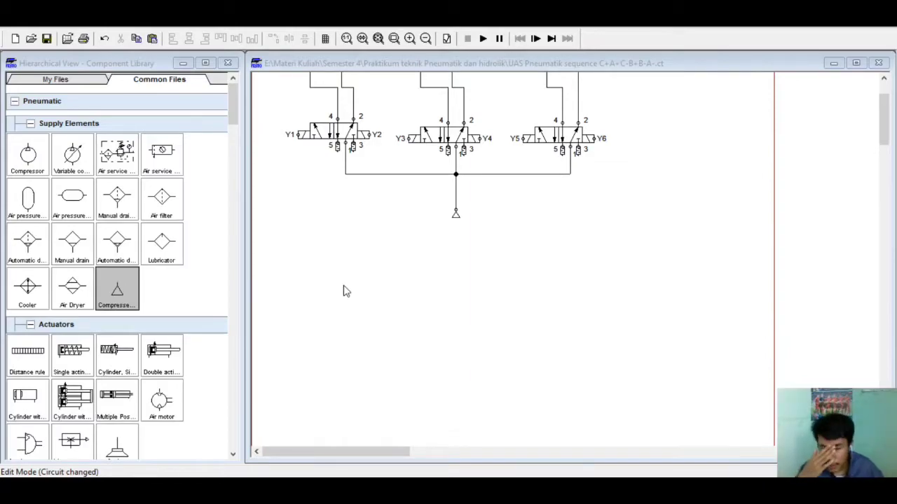
pyautogui.scroll(-5, 176, 316)
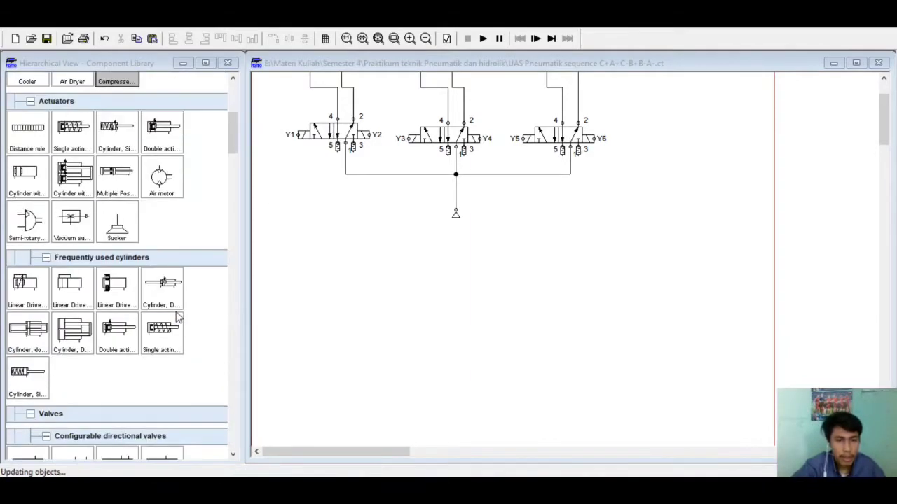
pyautogui.scroll(-1, 179, 317)
pyautogui.scroll(-2, 156, 292)
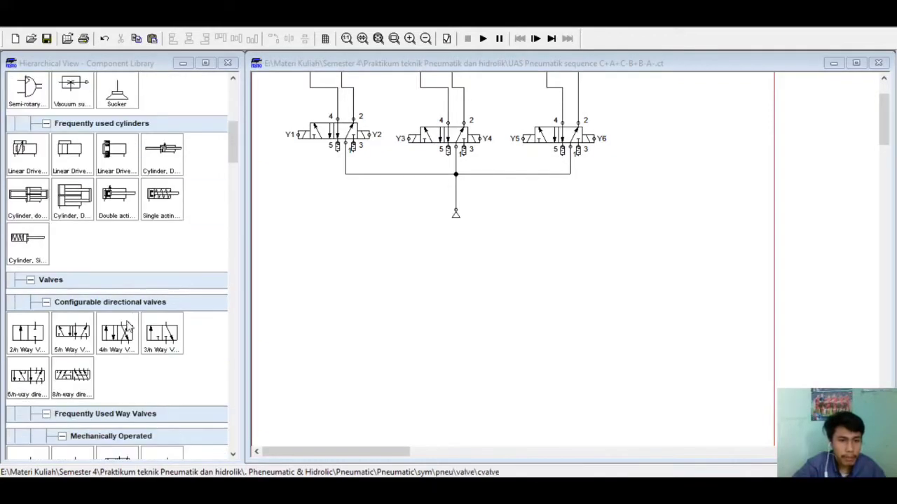
pyautogui.scroll(-8, 112, 361)
pyautogui.scroll(-7, 84, 396)
pyautogui.scroll(-10, 89, 383)
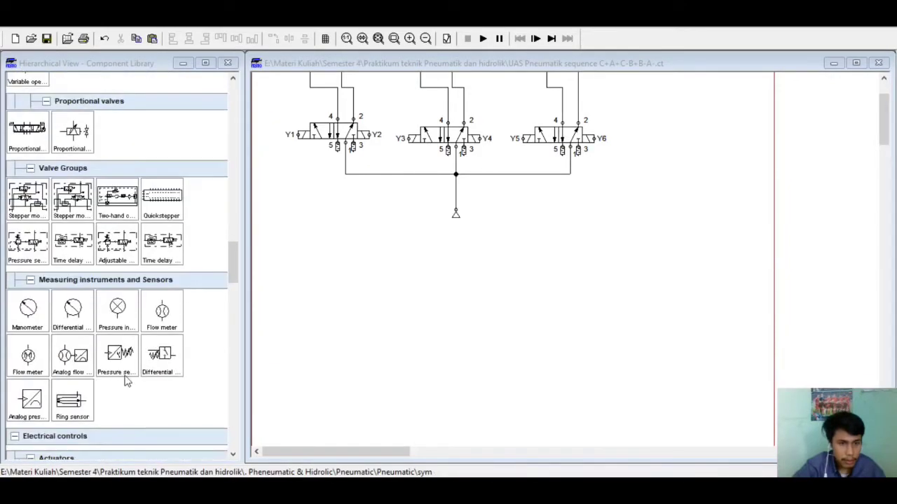
pyautogui.scroll(-6, 112, 378)
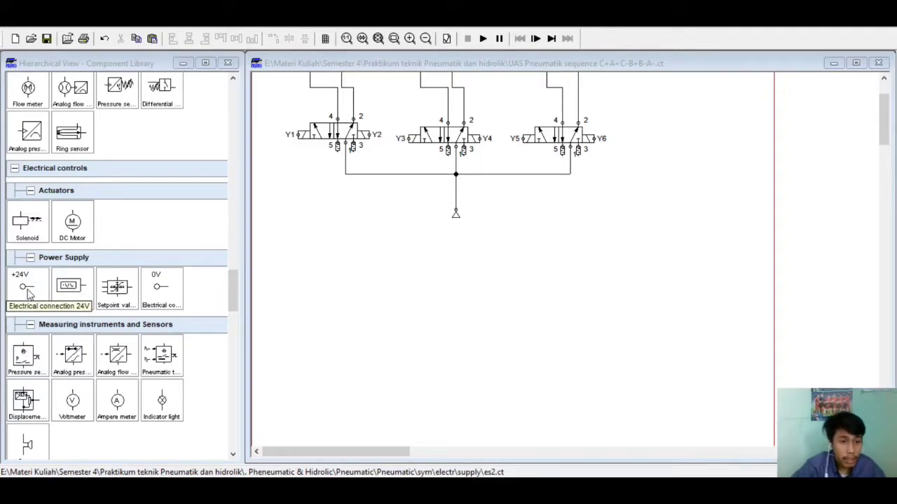
pyautogui.moveTo(28, 294); pyautogui.dragTo(273, 240)
pyautogui.moveTo(161, 287); pyautogui.dragTo(273, 402)
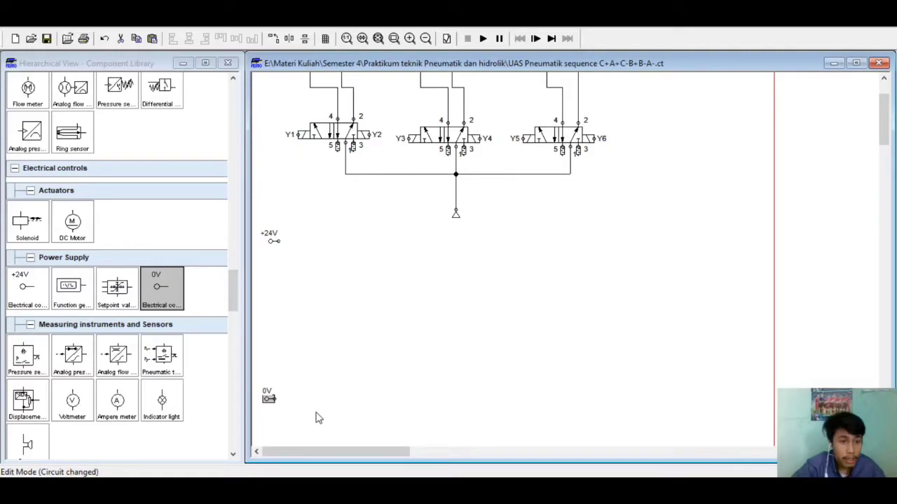
pyautogui.click(319, 418)
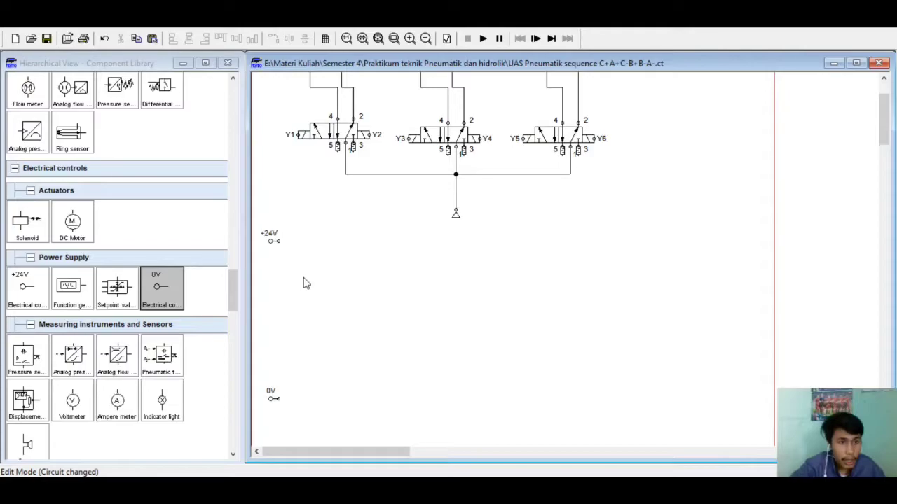
# Place a make pushbutton just below the +24V connection and shift the 0V connection lower
pyautogui.scroll(10, 76, 268)
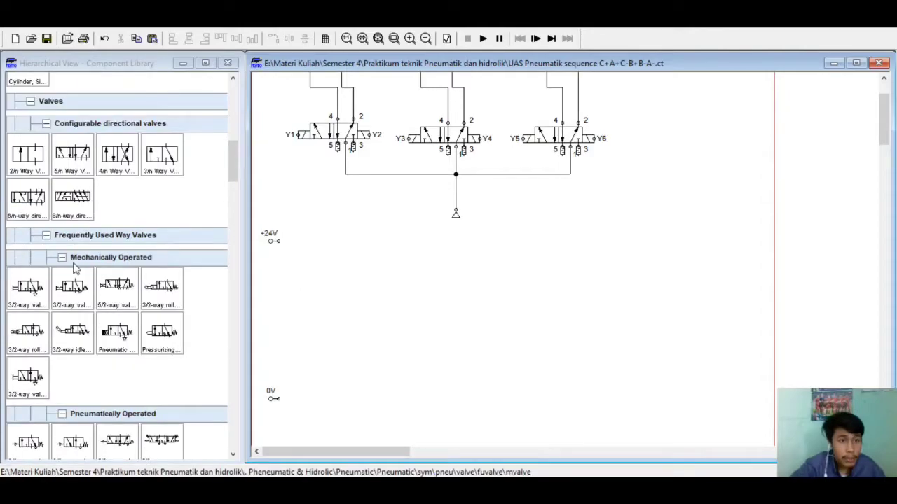
pyautogui.scroll(-5, 76, 272)
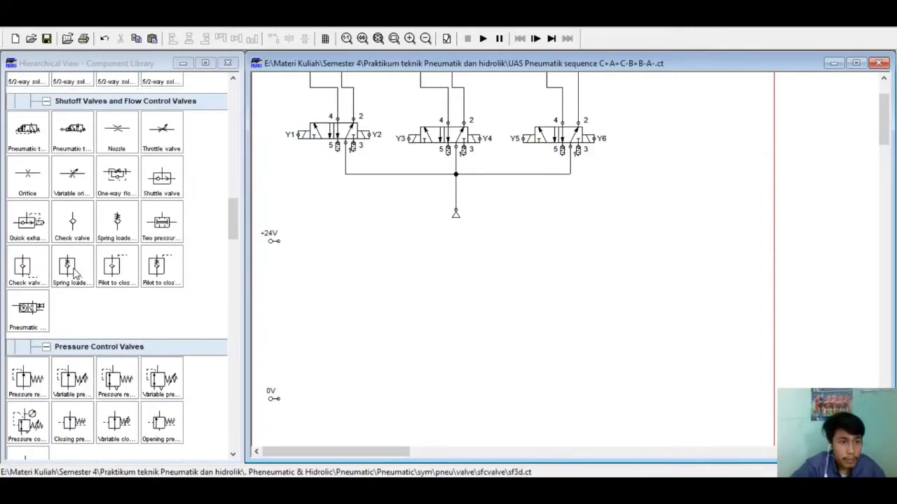
pyautogui.scroll(-10, 76, 273)
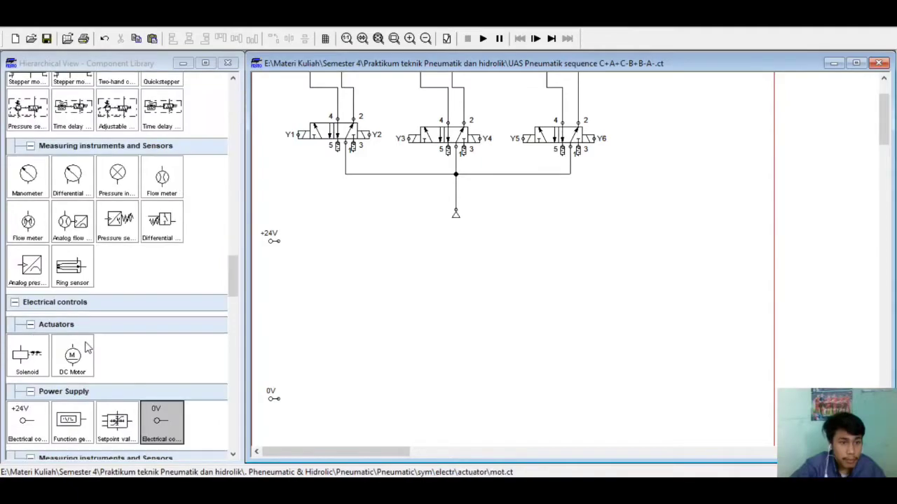
pyautogui.scroll(-8, 95, 360)
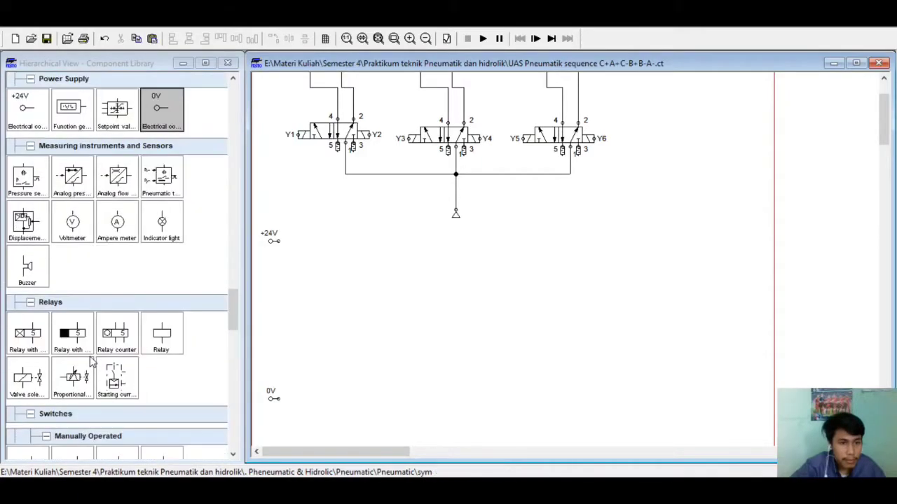
pyautogui.scroll(-1, 90, 361)
pyautogui.moveTo(26, 331); pyautogui.dragTo(309, 283)
pyautogui.moveTo(275, 399); pyautogui.dragTo(274, 415)
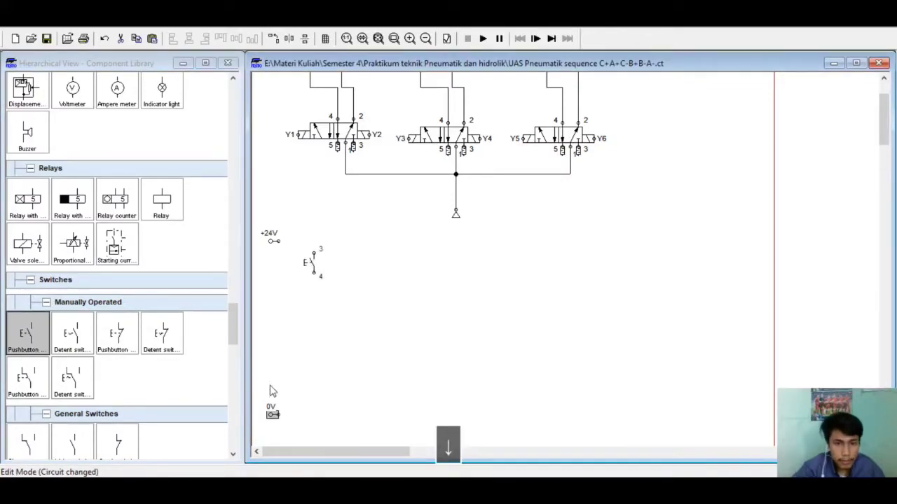
pyautogui.click(389, 246)
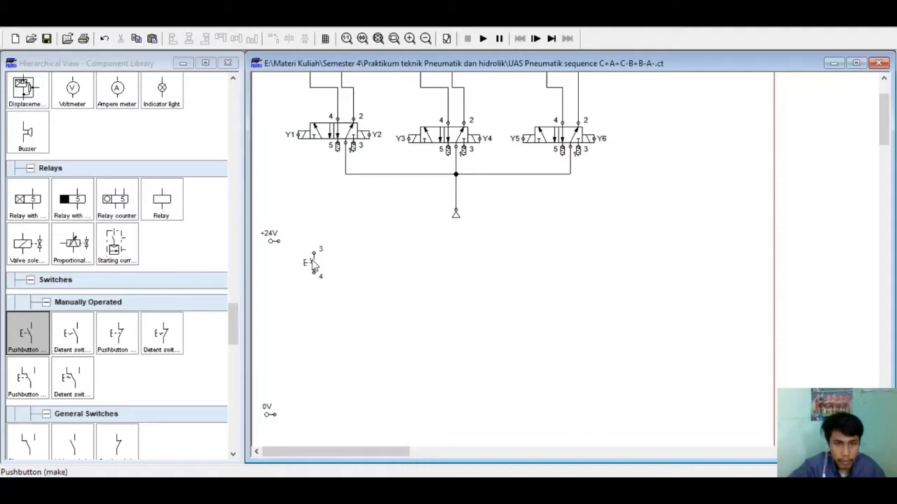
# Label the make pushbutton START
pyautogui.doubleClick(313, 266)
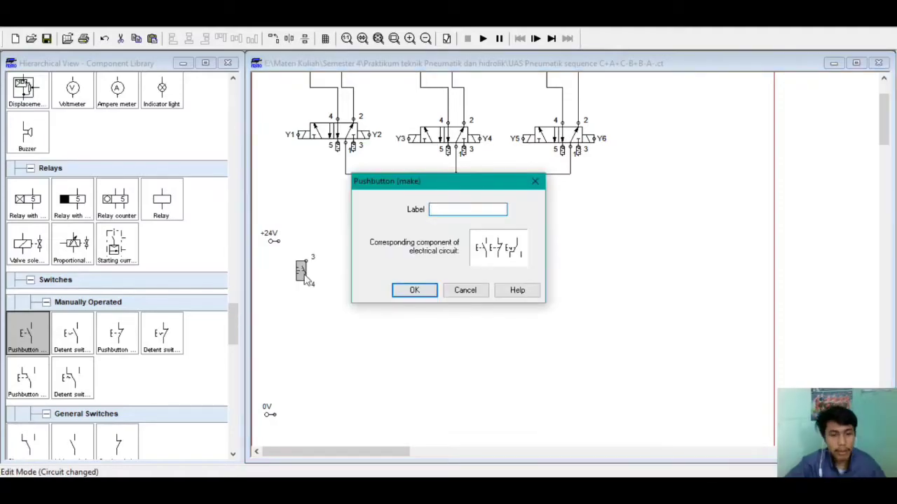
pyautogui.write('S')
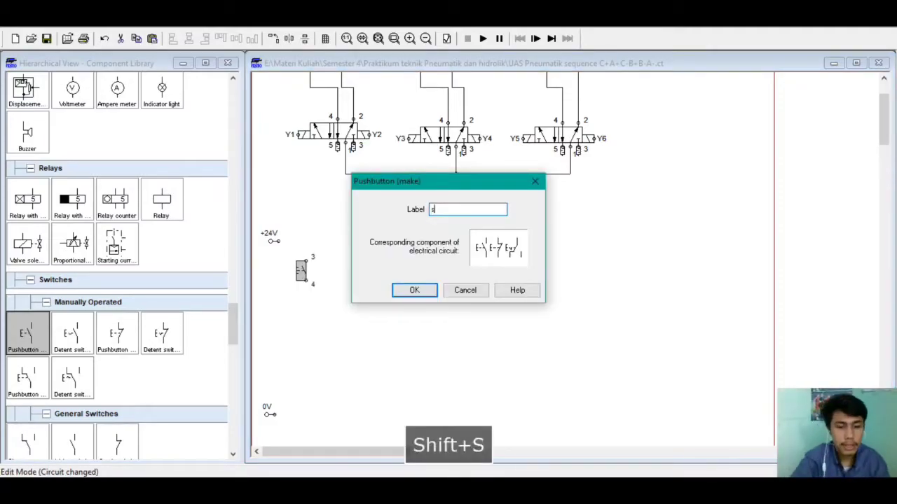
pyautogui.write('TART')
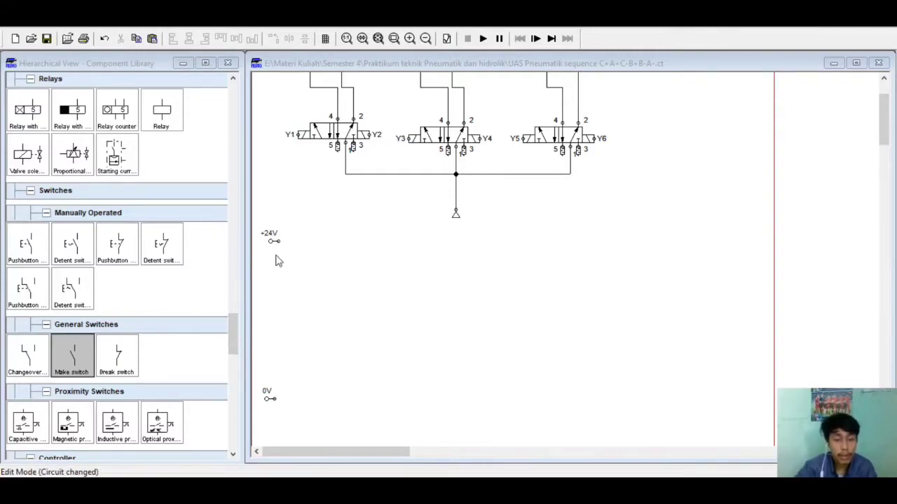
# Nudge the 0V connection slightly lower to leave more room under the +24V connection
pyautogui.click(270, 400)
pyautogui.press('Down')
pyautogui.press('Down')
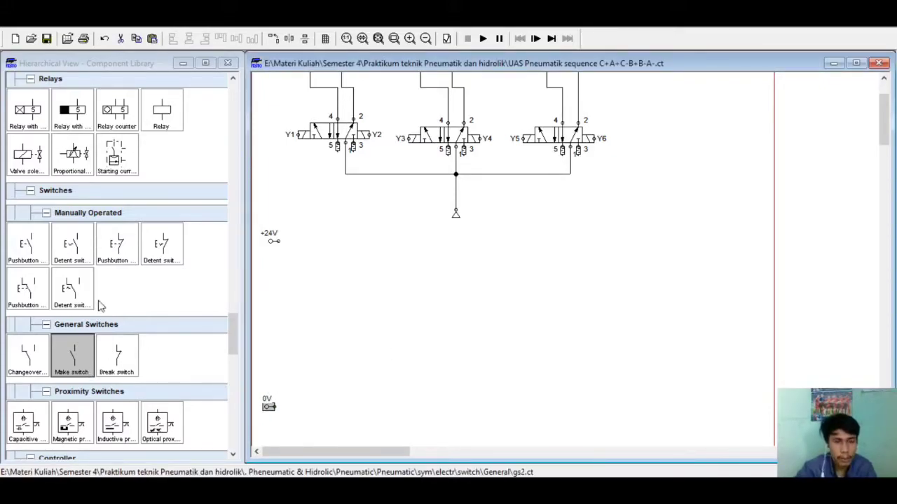
pyautogui.click(142, 291)
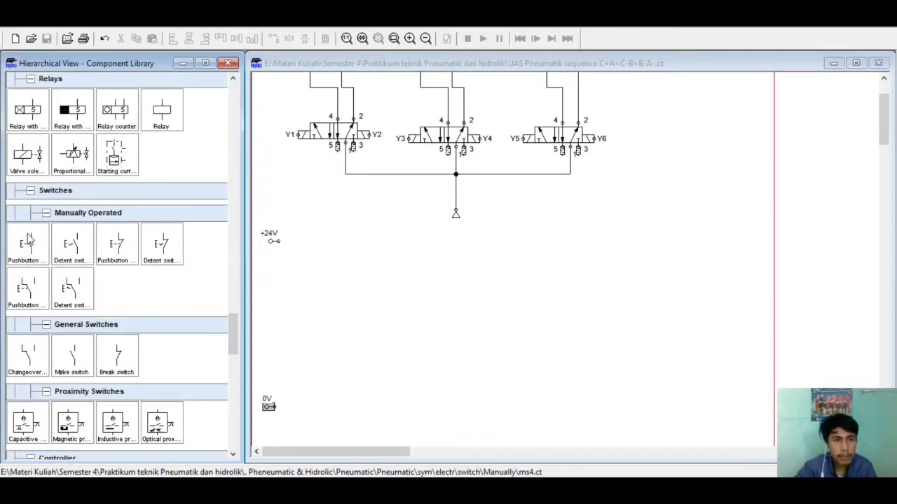
# Place a make pushbutton below the +24V connection and adjust its vertical position
pyautogui.moveTo(31, 258); pyautogui.dragTo(294, 286)
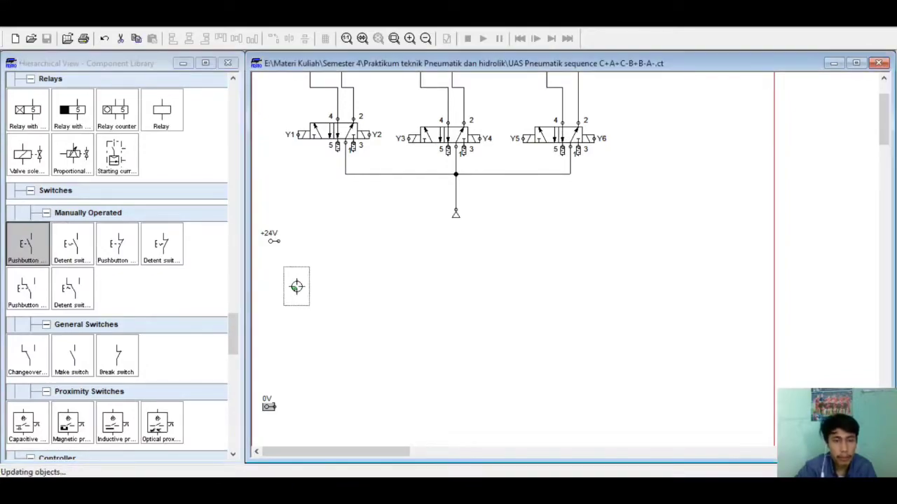
pyautogui.press('Down')
pyautogui.press('Down')
pyautogui.press('Down')
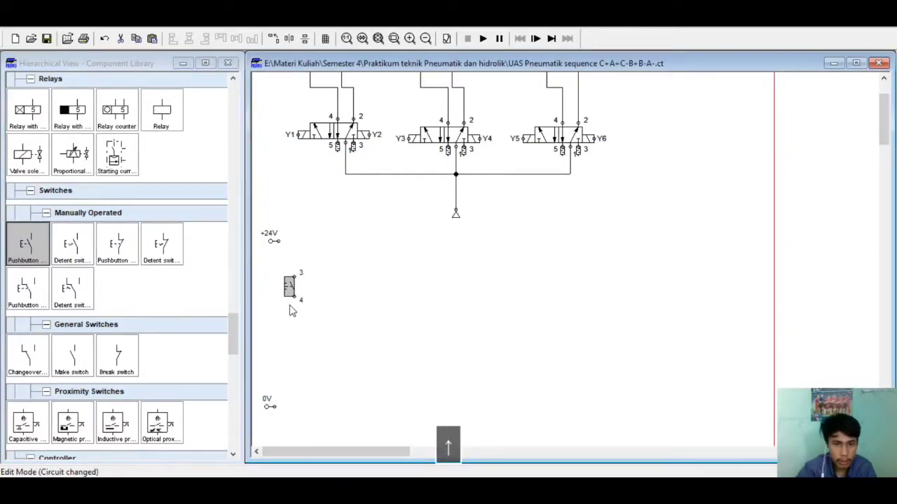
pyautogui.press('Up')
pyautogui.press('Up')
pyautogui.press('Up')
pyautogui.press('Up')
pyautogui.press('Down')
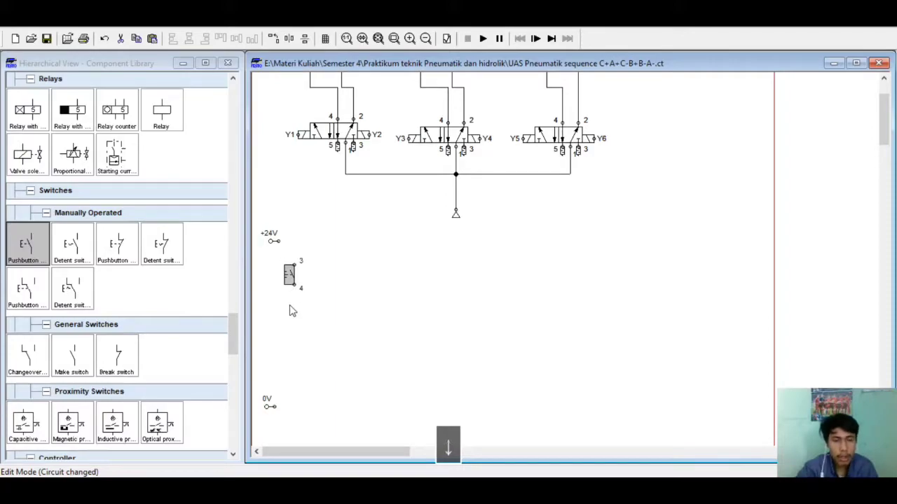
# Place a relay in line below the pushbutton and wire its A2 terminal to the 0V connection
pyautogui.moveTo(162, 112); pyautogui.dragTo(277, 341)
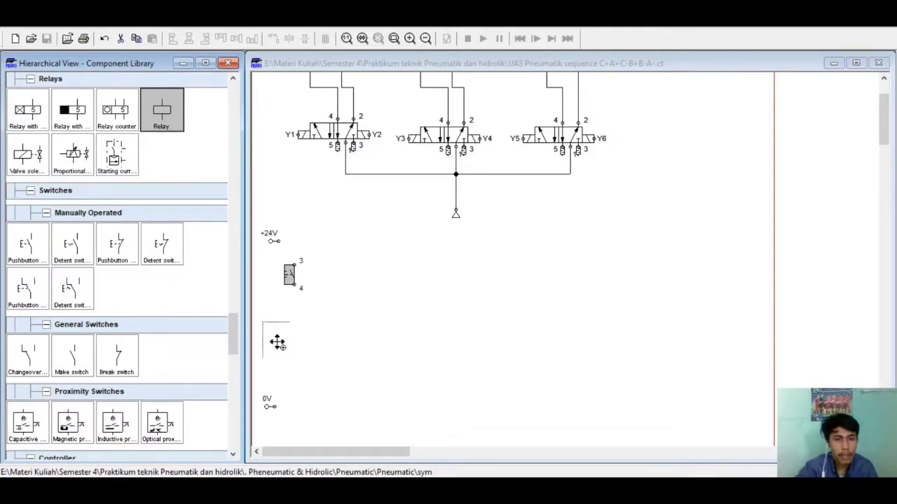
pyautogui.moveTo(277, 342); pyautogui.dragTo(293, 369)
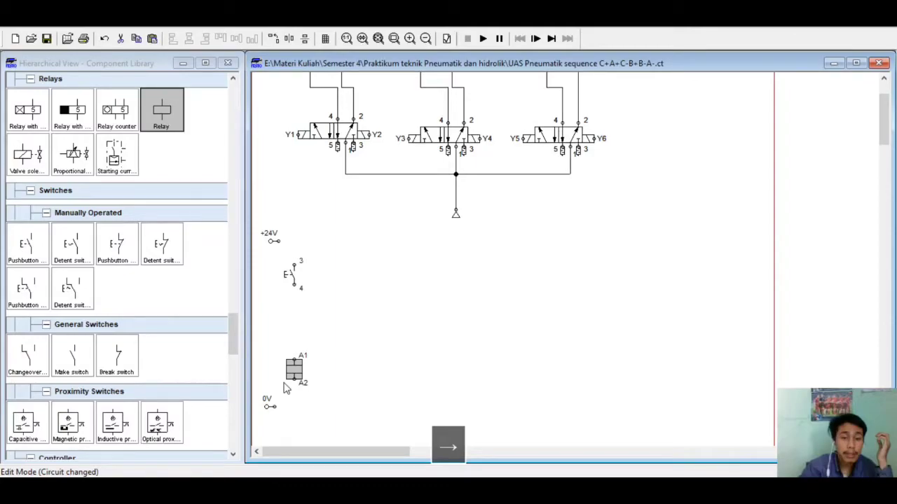
pyautogui.click(287, 390)
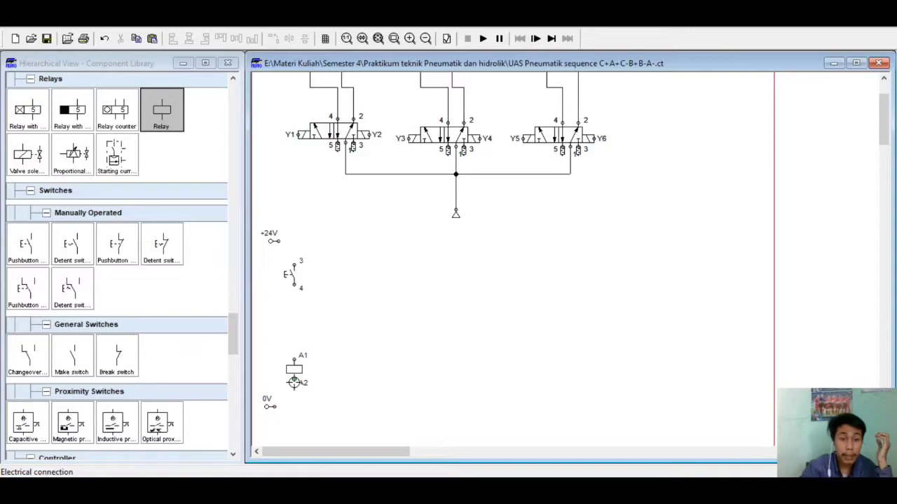
pyautogui.moveTo(294, 382); pyautogui.dragTo(272, 406)
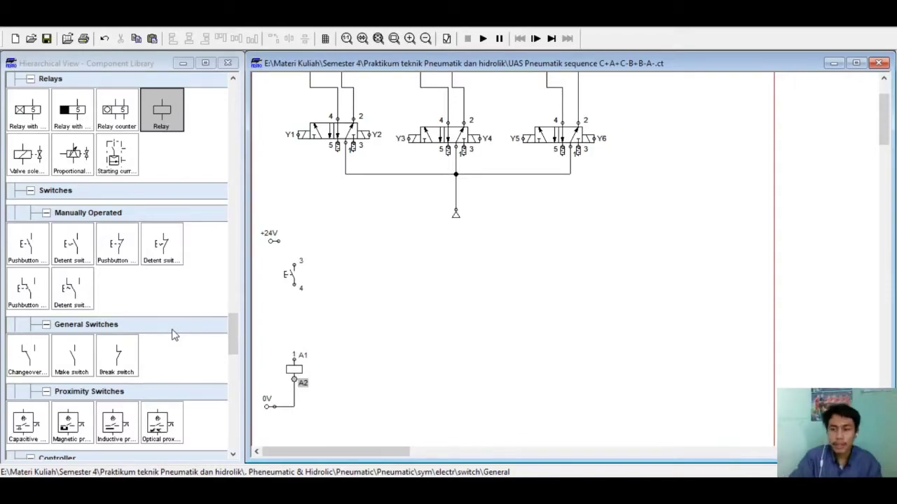
# Place a break switch between the pushbutton and the relay and label it B1
pyautogui.moveTo(119, 359); pyautogui.dragTo(300, 334)
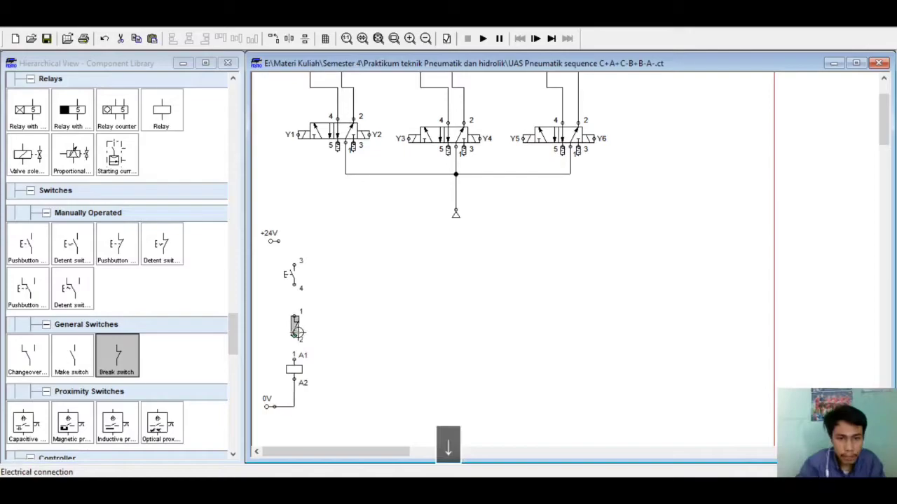
pyautogui.press('Up')
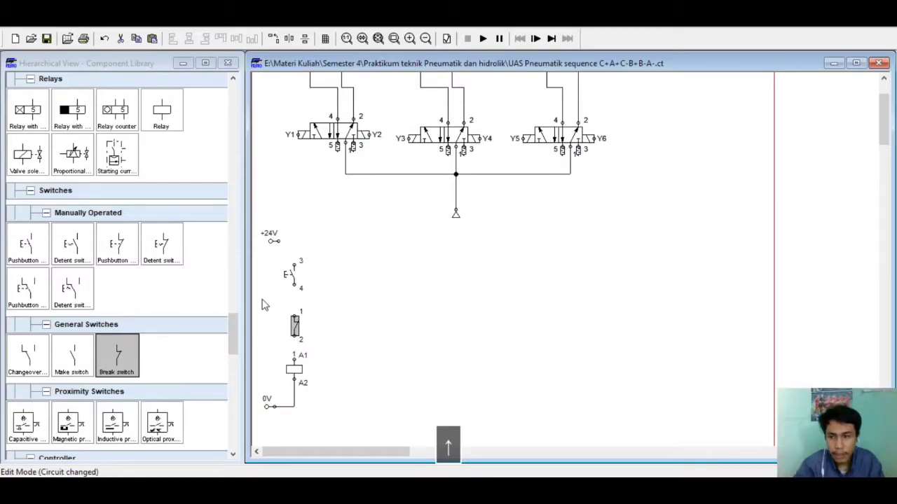
pyautogui.doubleClick(294, 329)
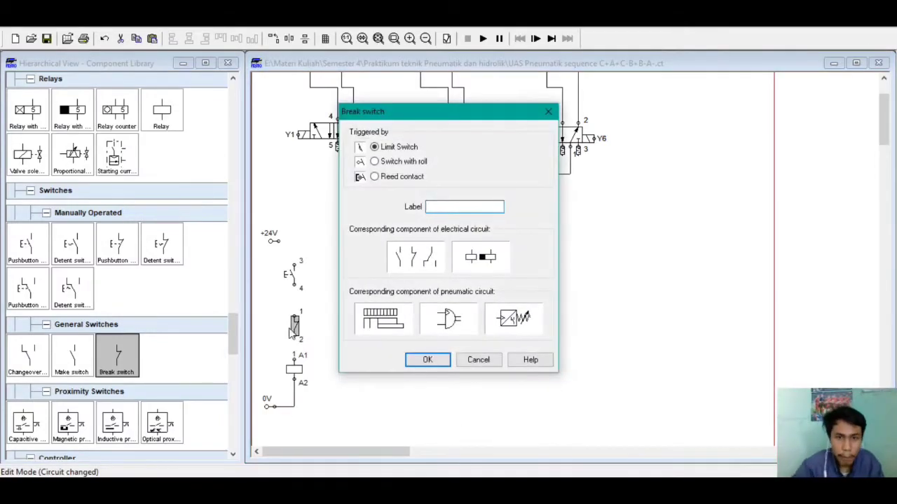
pyautogui.write('b')
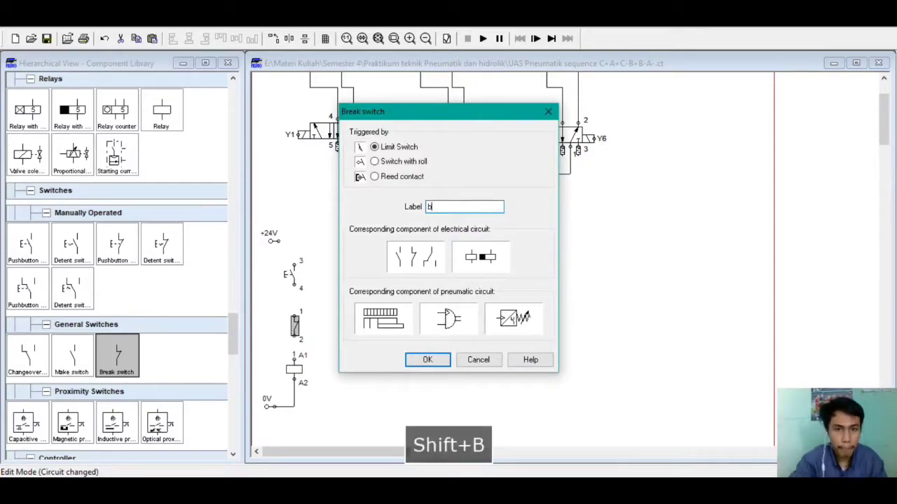
pyautogui.write('1')
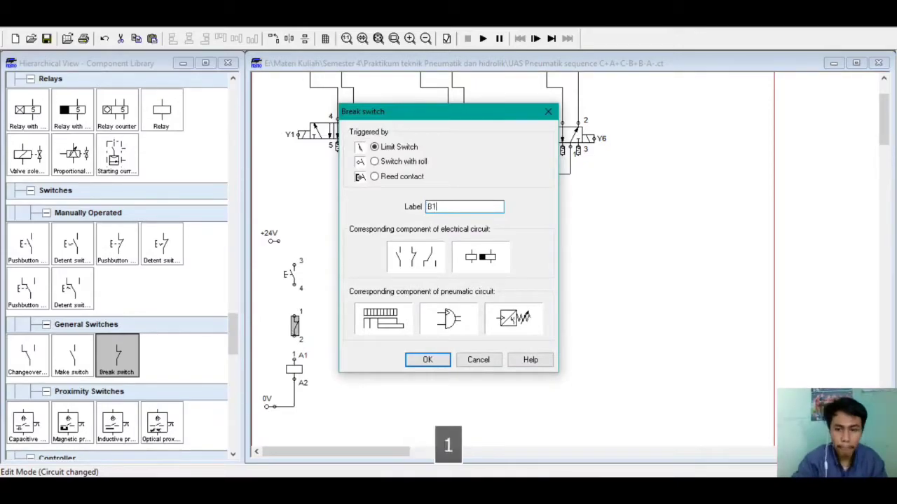
pyautogui.click(428, 359)
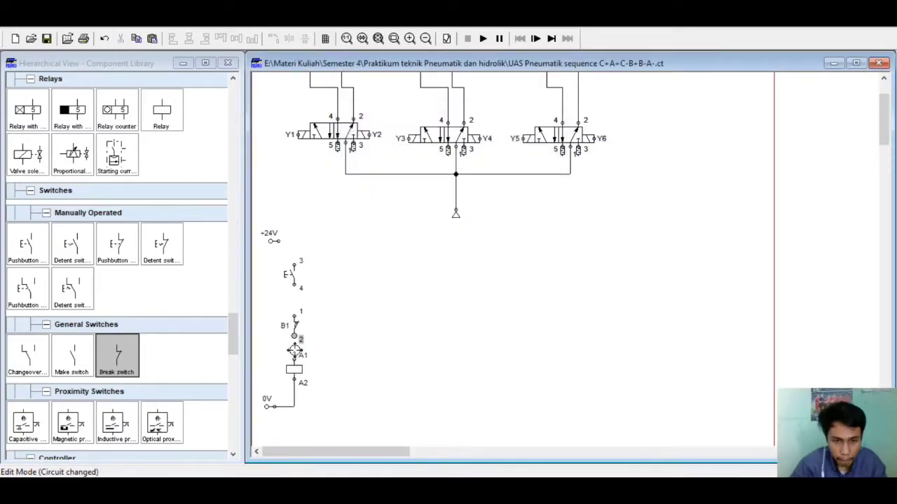
# Wire the B1 switch to relay terminal A1 and to the pushbutton, and connect the pushbutton to +24V
pyautogui.moveTo(295, 356); pyautogui.dragTo(294, 361)
pyautogui.moveTo(295, 285); pyautogui.dragTo(294, 294)
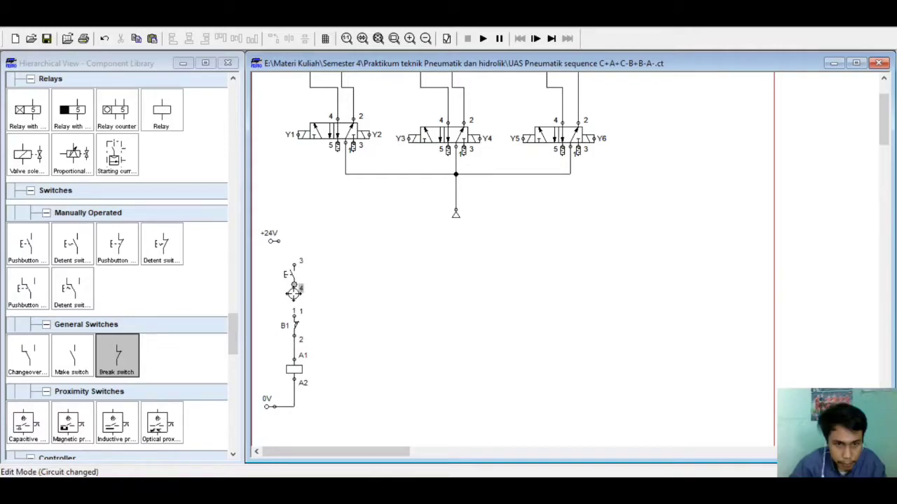
pyautogui.moveTo(294, 293); pyautogui.dragTo(294, 311)
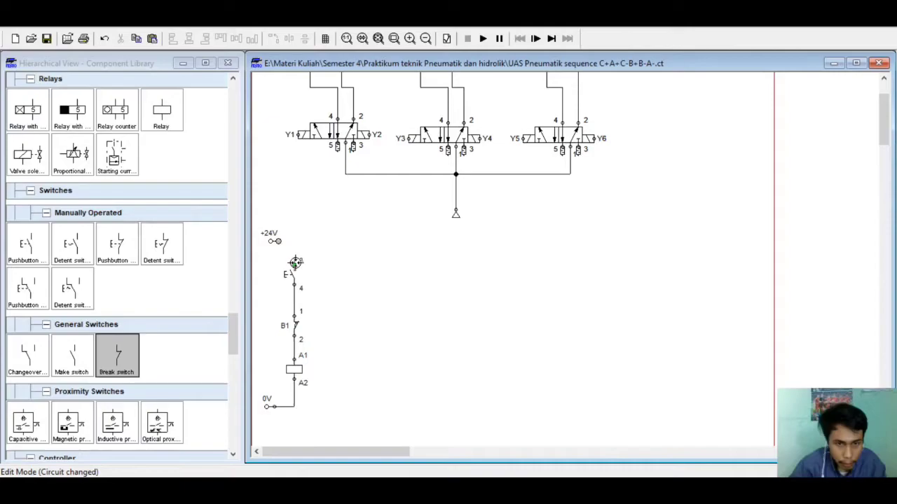
pyautogui.moveTo(295, 262); pyautogui.dragTo(278, 241)
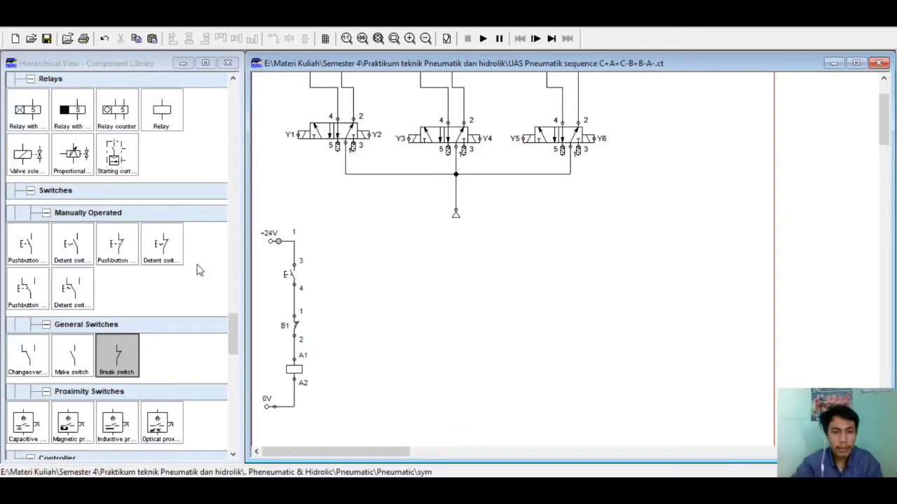
# Place a make switch beside the pushbutton at the same height and label it K1
pyautogui.click(76, 363)
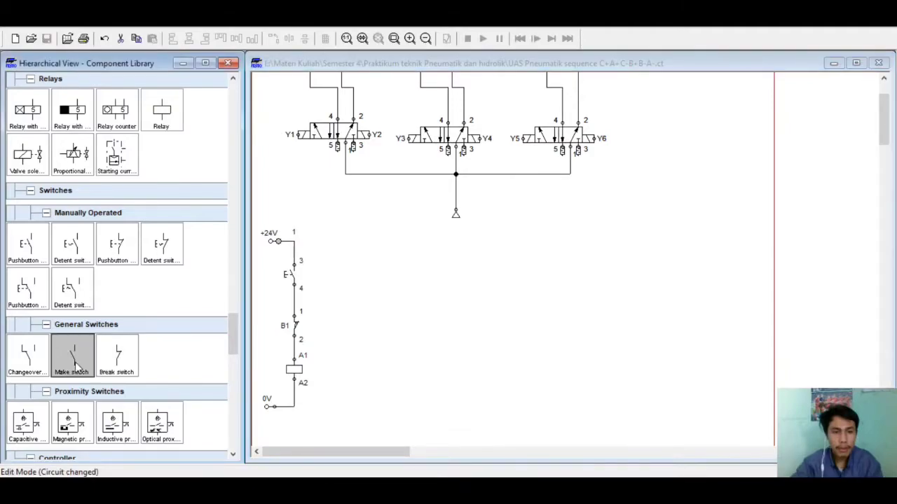
pyautogui.moveTo(75, 363); pyautogui.dragTo(345, 273)
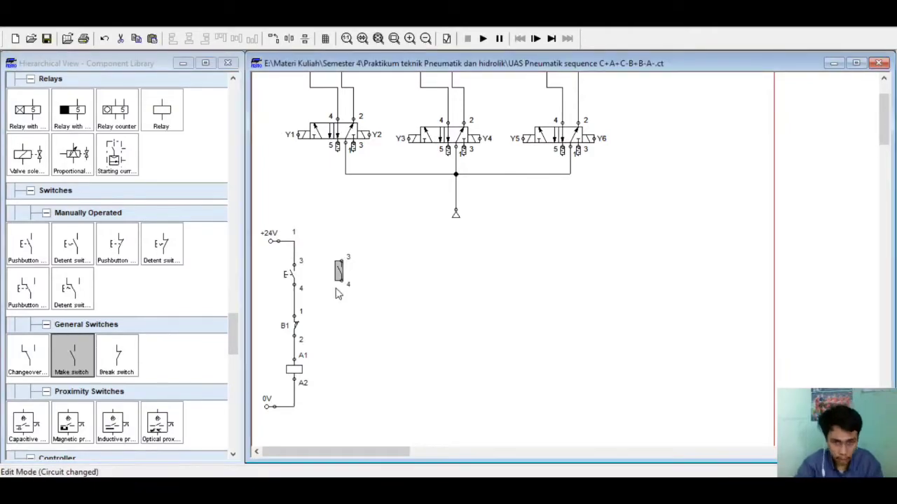
pyautogui.press('Up')
pyautogui.press('Down')
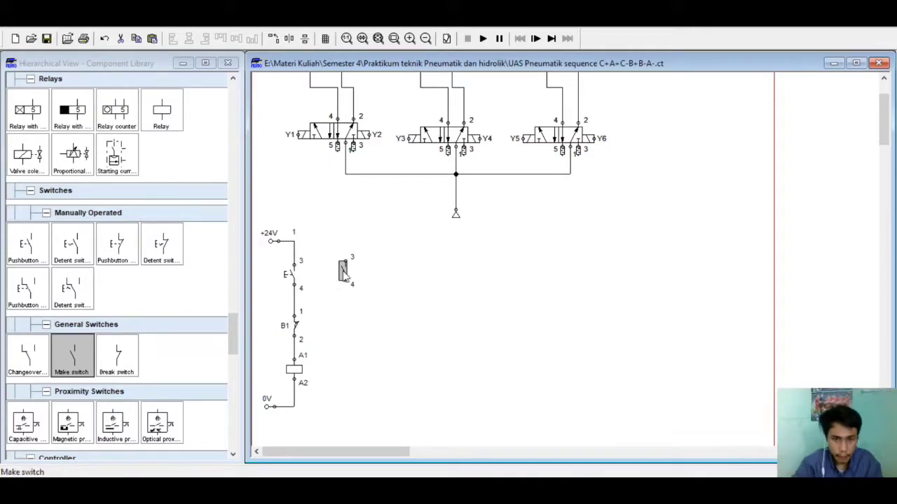
pyautogui.doubleClick(342, 272)
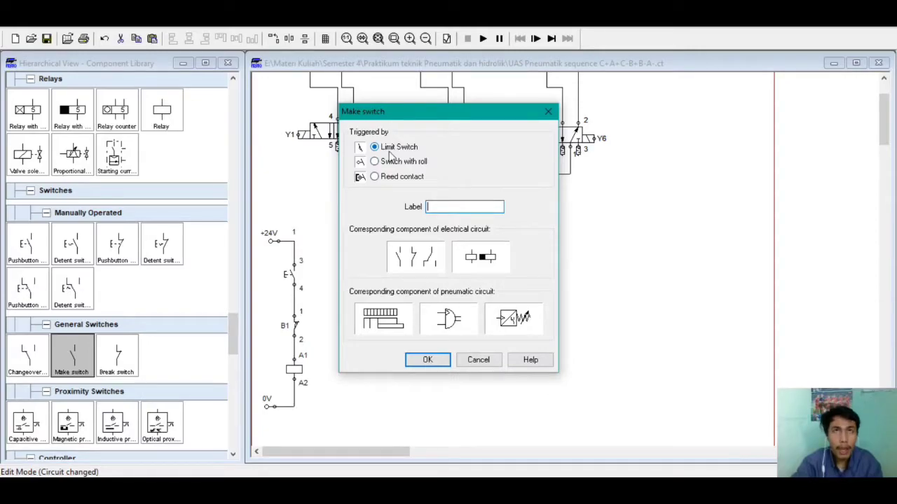
pyautogui.write('K')
pyautogui.press('BackSpace')
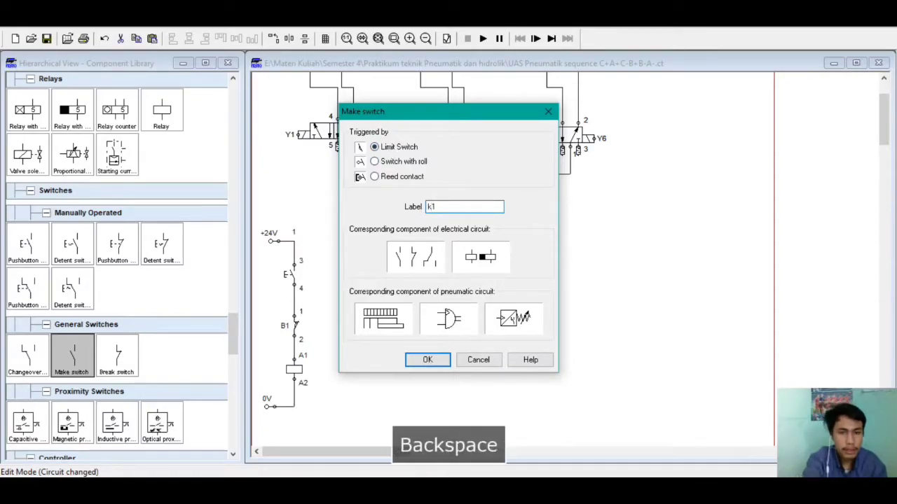
pyautogui.write('K1')
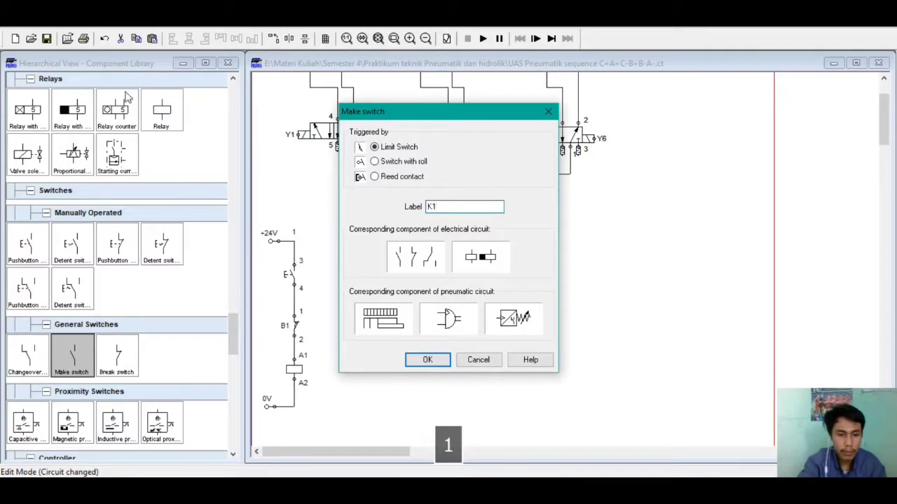
pyautogui.click(428, 360)
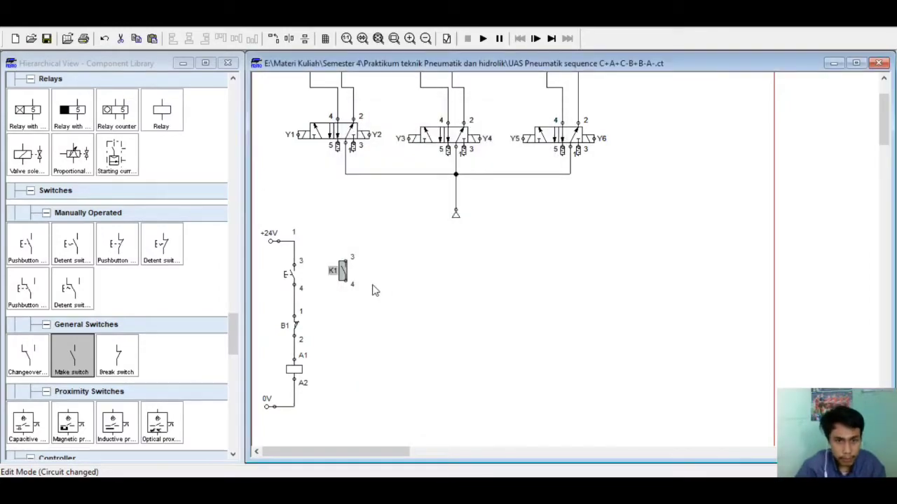
# Wire the K1 make switch in parallel with the pushbutton, from the +24V line to the junction above B1
pyautogui.click(361, 324)
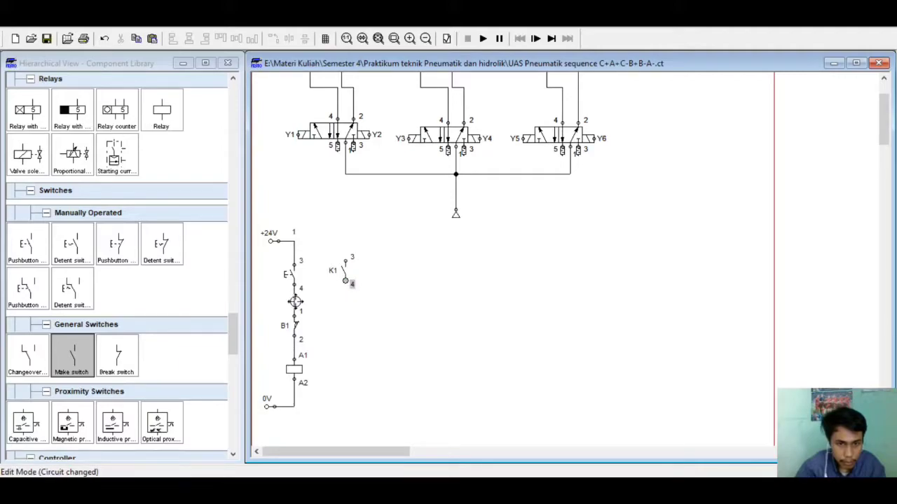
pyautogui.moveTo(295, 301); pyautogui.dragTo(345, 282)
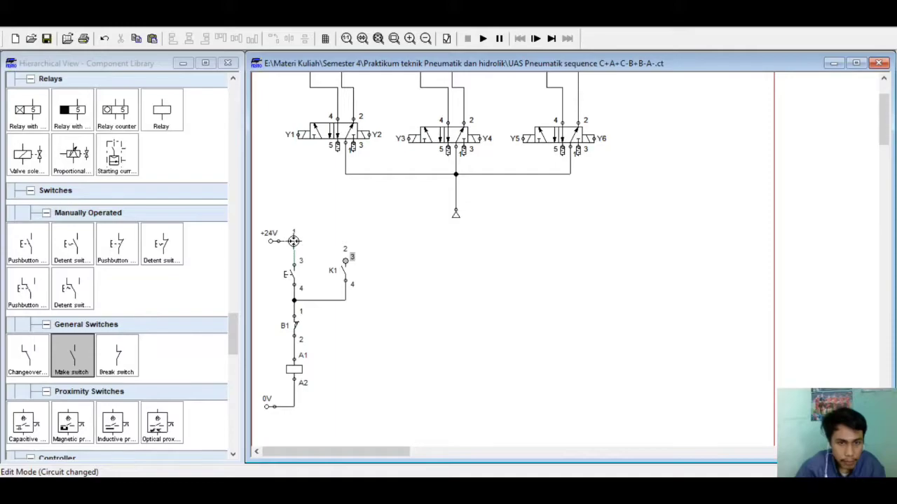
pyautogui.moveTo(293, 241); pyautogui.dragTo(344, 260)
# Place another make switch in a third branch beside the first K1 contact, label it K1 and connect it to the +24V line
pyautogui.scroll(3, 420, 351)
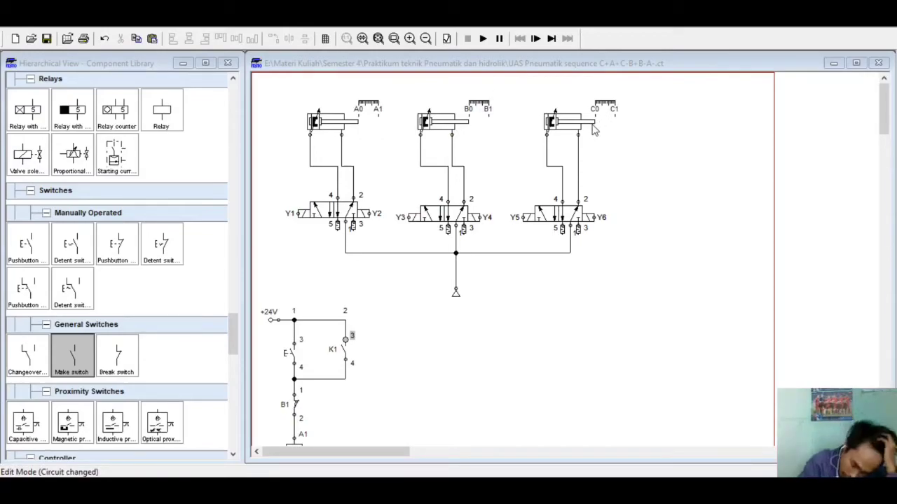
pyautogui.moveTo(571, 134)
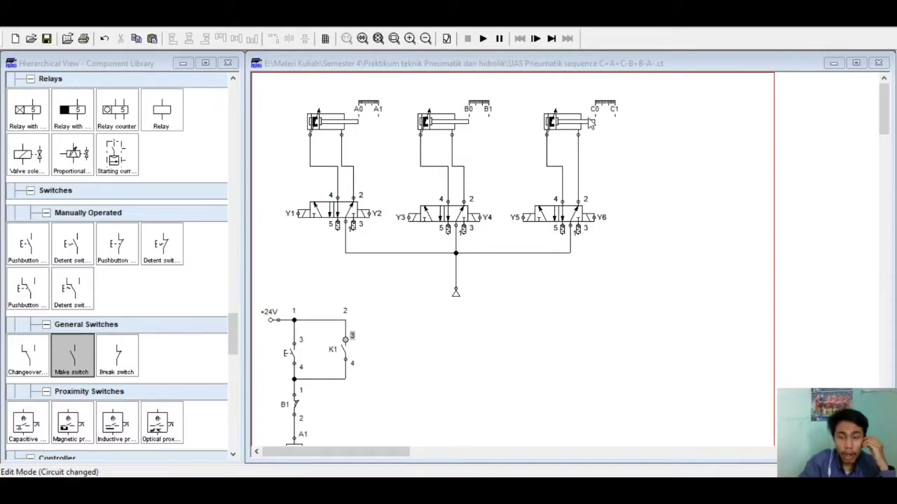
pyautogui.moveTo(448, 130)
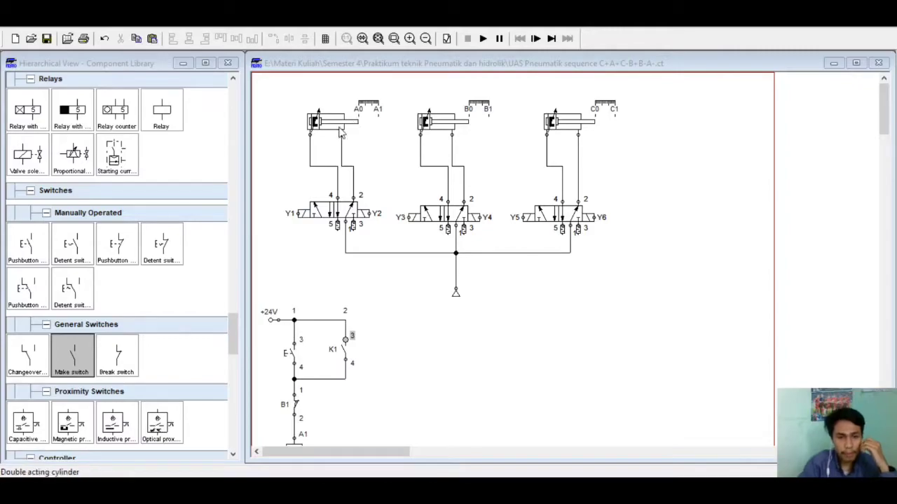
pyautogui.scroll(-3, 355, 242)
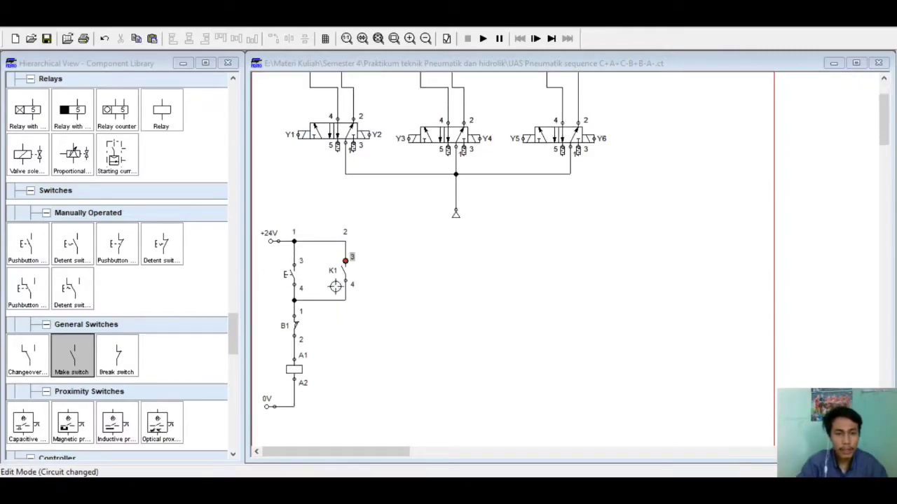
pyautogui.scroll(-3, 354, 245)
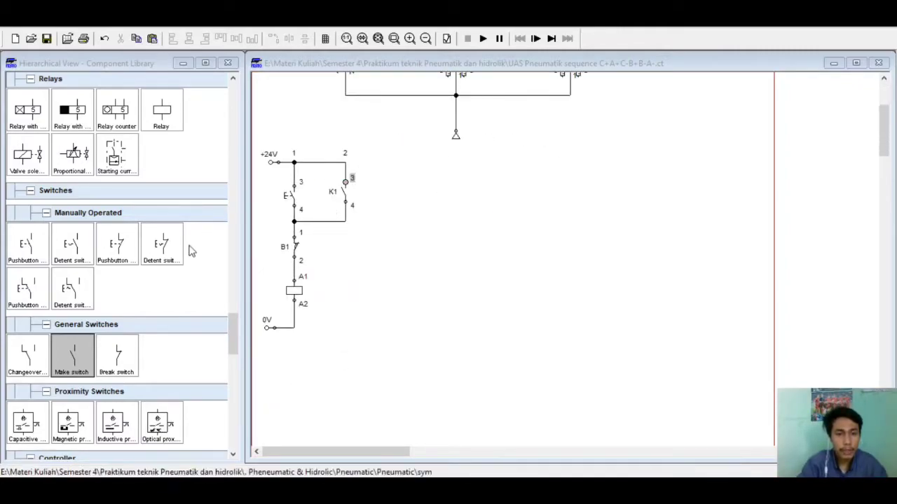
pyautogui.scroll(1, 522, 176)
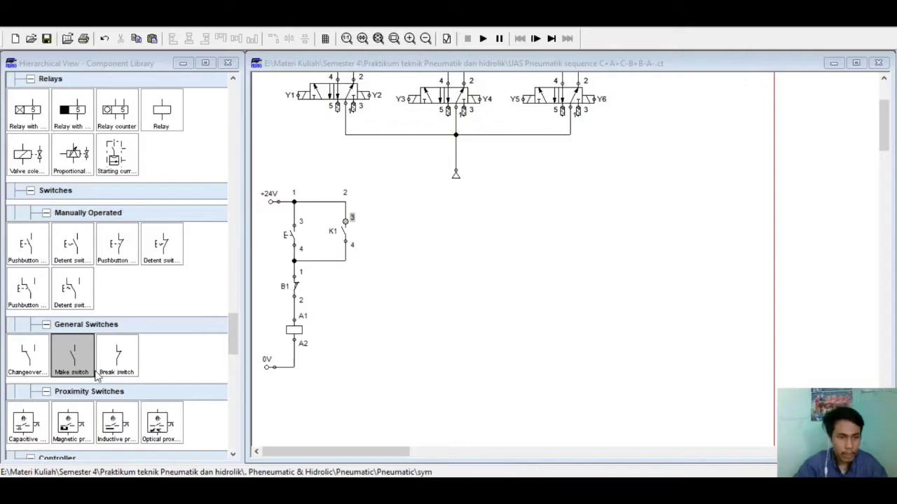
pyautogui.moveTo(96, 375); pyautogui.dragTo(405, 240)
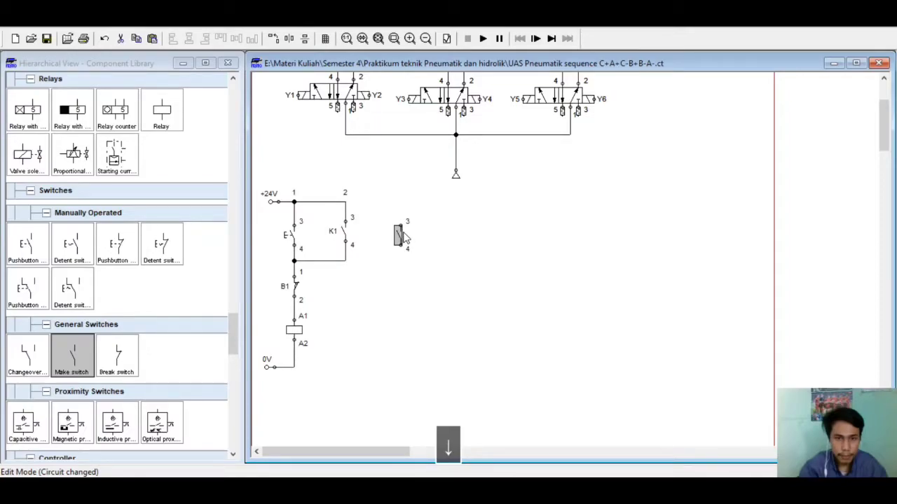
pyautogui.doubleClick(404, 238)
pyautogui.press('BackSpace')
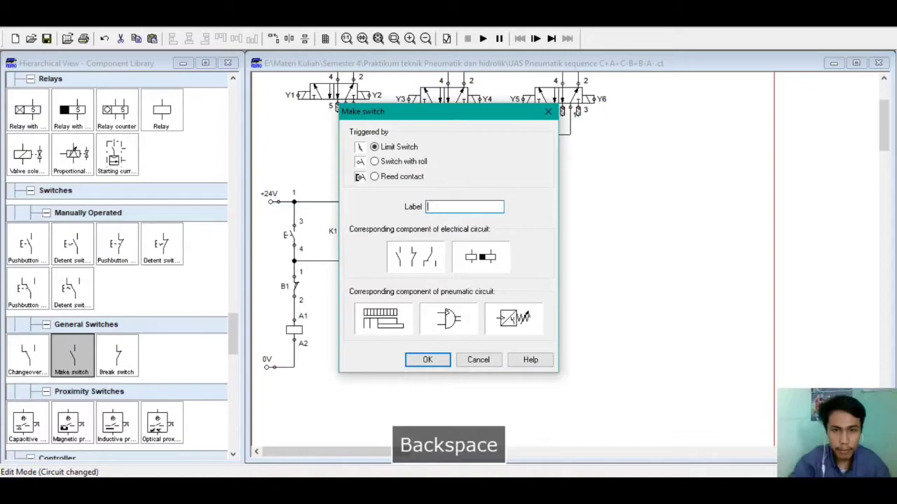
pyautogui.write('K1')
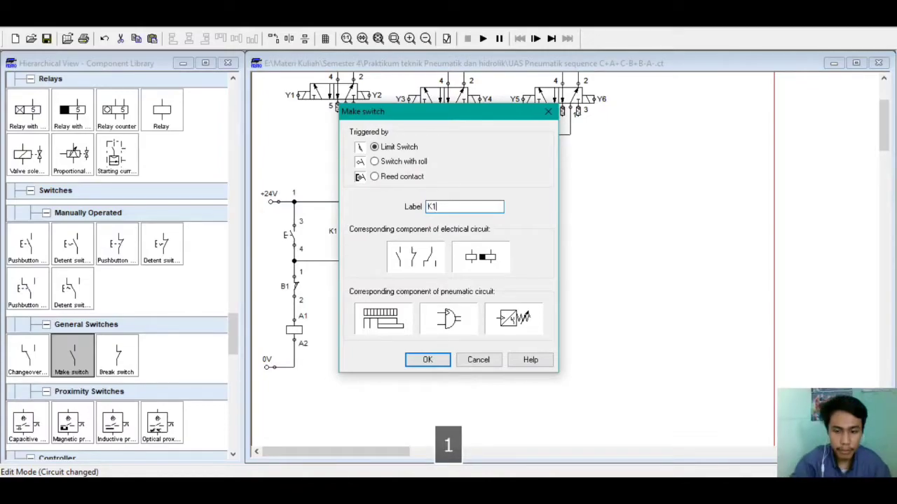
pyautogui.press('Return')
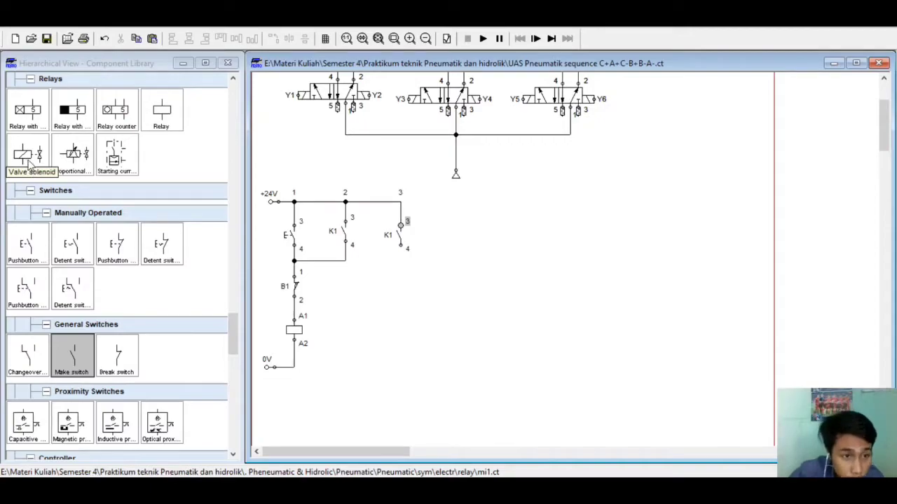
# Place a valve solenoid below the third-branch K1 switch, aligned with that switch and level with the relay coil
pyautogui.moveTo(30, 163); pyautogui.dragTo(401, 322)
pyautogui.press('Down')
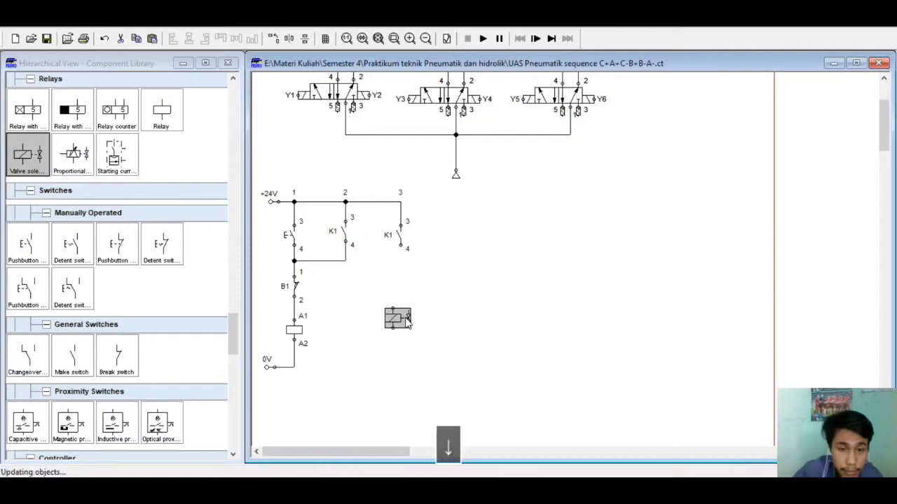
pyautogui.press('Right')
pyautogui.press('Down')
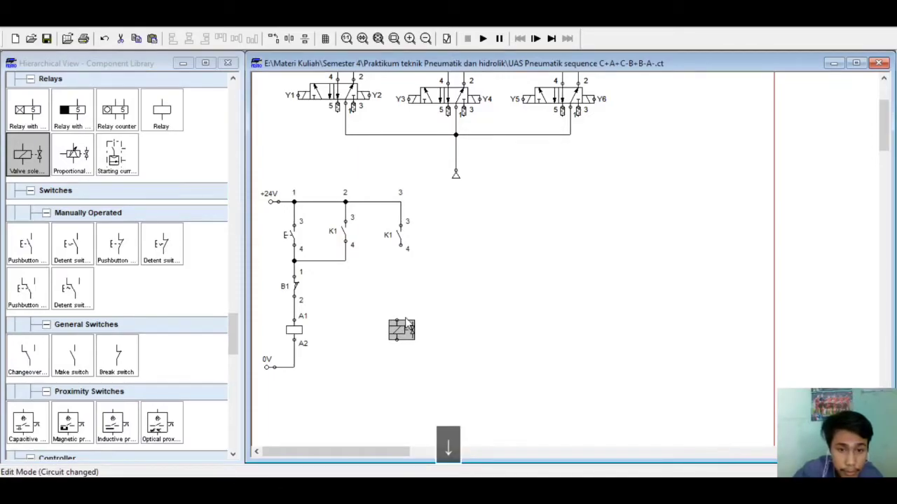
pyautogui.press('Right')
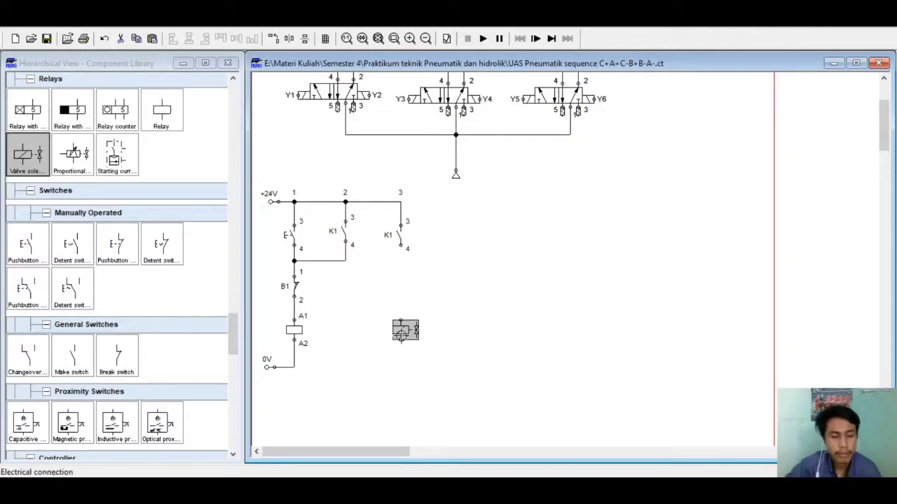
# Copy the valve solenoid and place five copies beside it in one row level with the relay
pyautogui.hotkey('ctrl', 'c')
pyautogui.hotkey('ctrl', 'v')
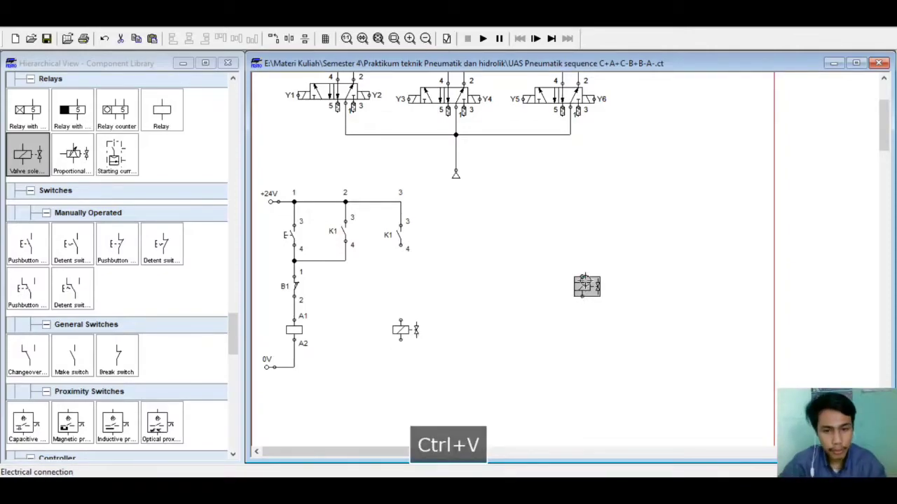
pyautogui.moveTo(582, 295); pyautogui.dragTo(474, 331)
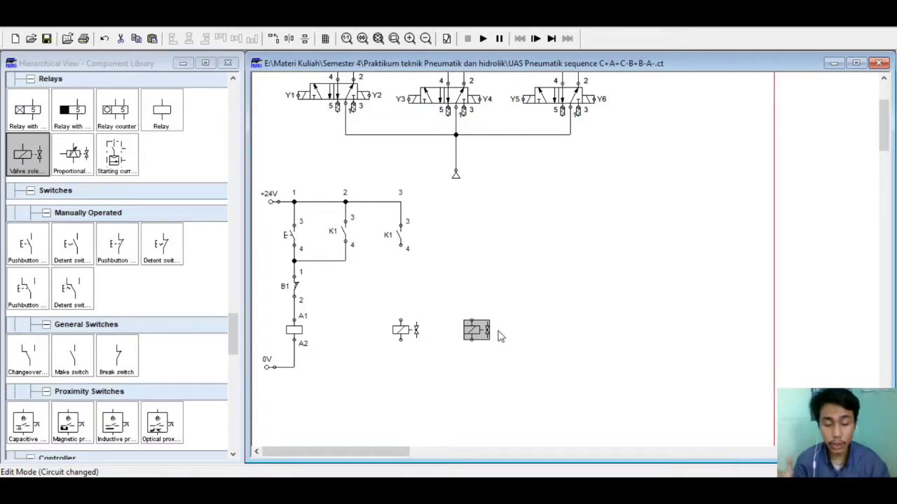
pyautogui.hotkey('ctrl', 'v')
pyautogui.moveTo(600, 287); pyautogui.dragTo(539, 337)
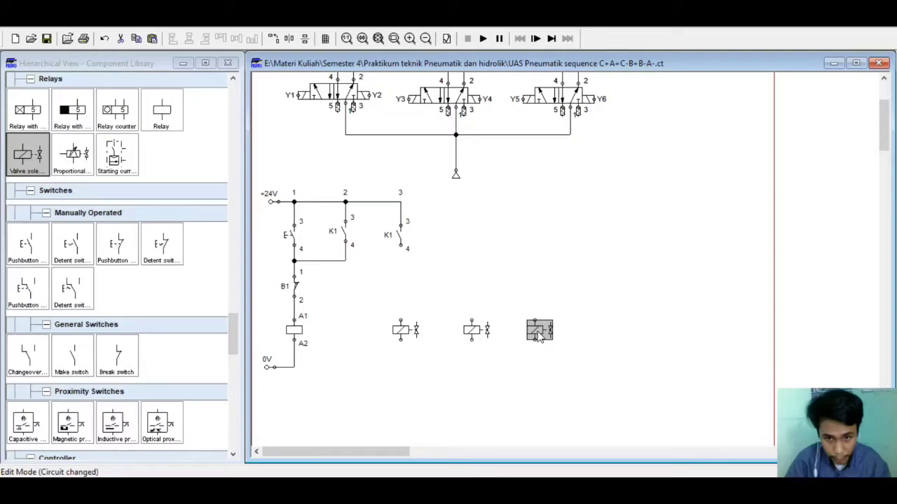
pyautogui.hotkey('ctrl', 'v')
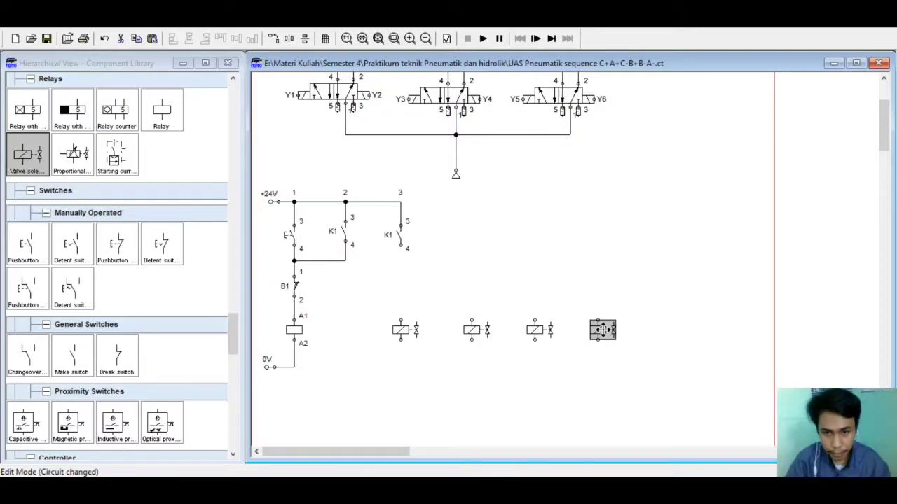
pyautogui.moveTo(603, 330); pyautogui.dragTo(598, 330)
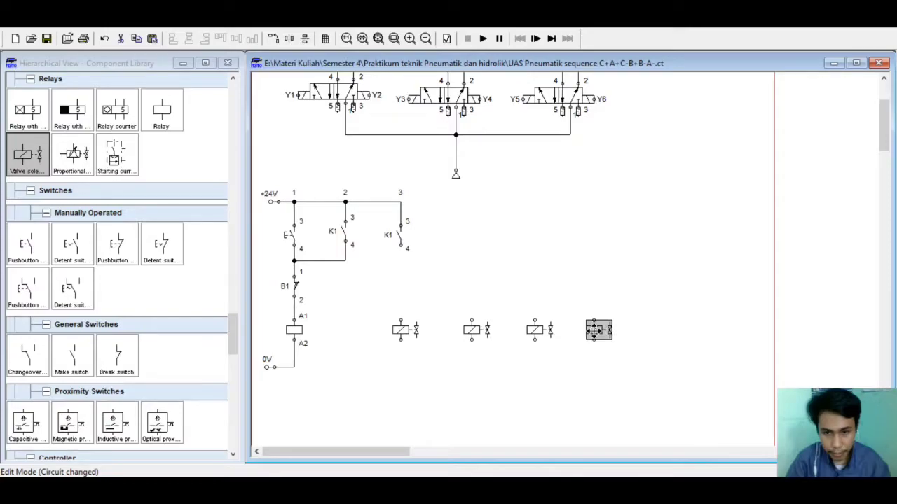
pyautogui.hotkey('ctrl', 'v')
pyautogui.moveTo(615, 317); pyautogui.dragTo(651, 330)
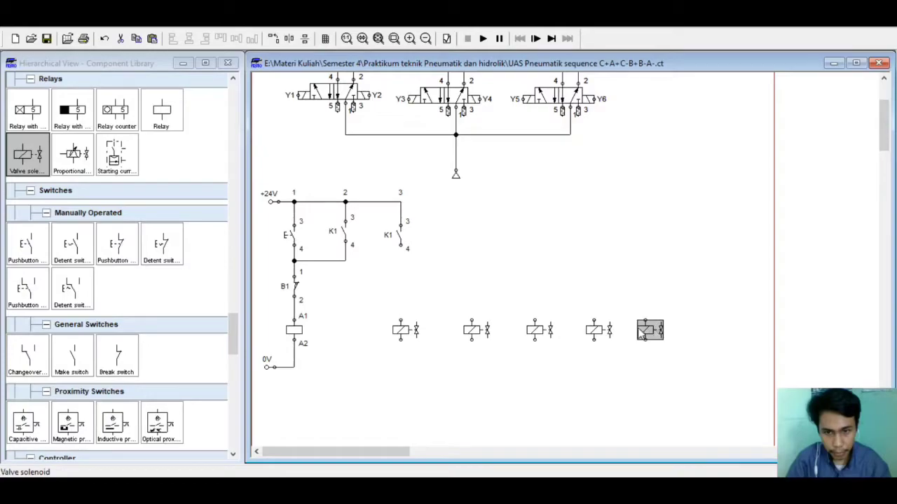
pyautogui.hotkey('ctrl', 'v')
pyautogui.moveTo(662, 323); pyautogui.dragTo(695, 328)
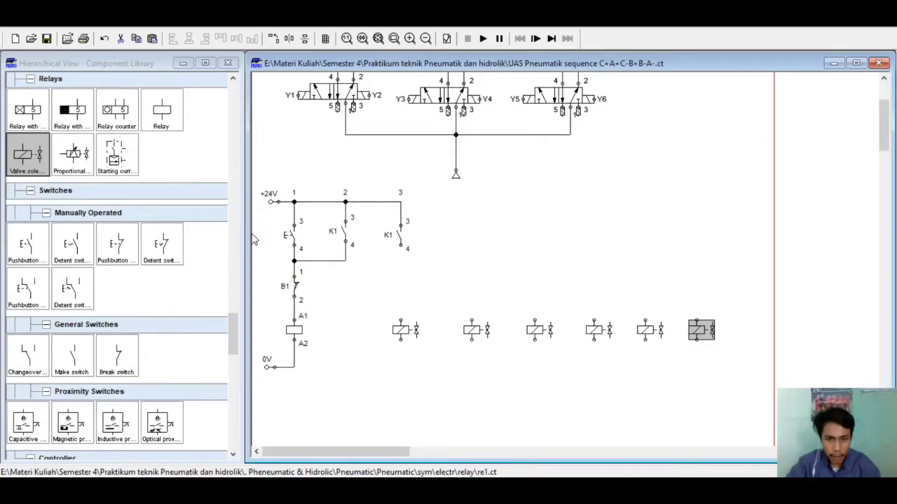
# Label the valve solenoid below the third-branch K1 switch as Y5
pyautogui.doubleClick(405, 330)
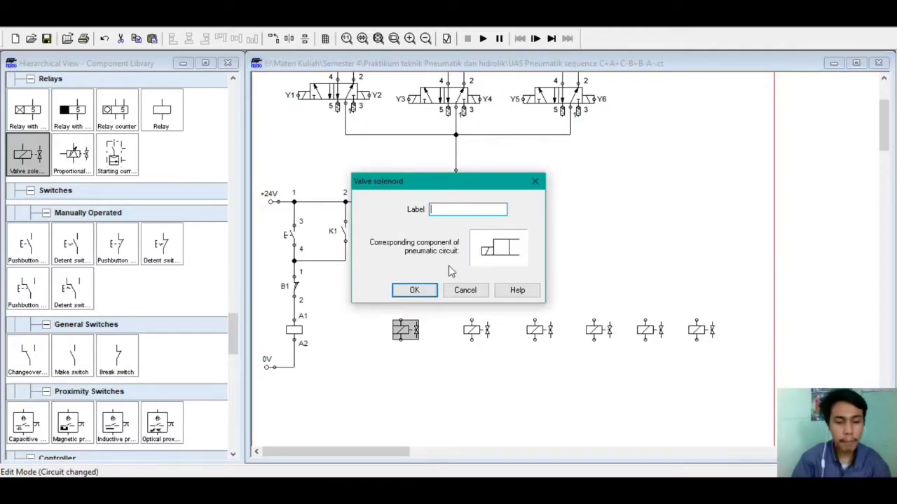
pyautogui.write('Y5')
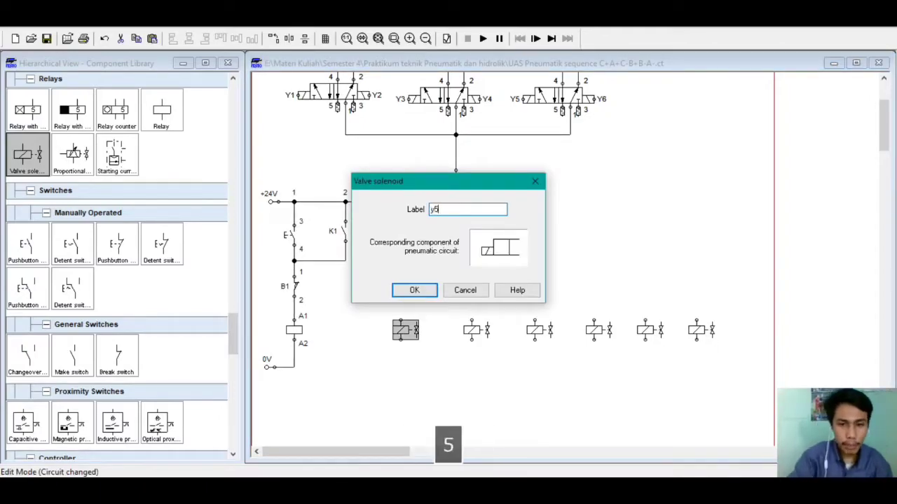
pyautogui.press('BackSpace')
pyautogui.press('BackSpace')
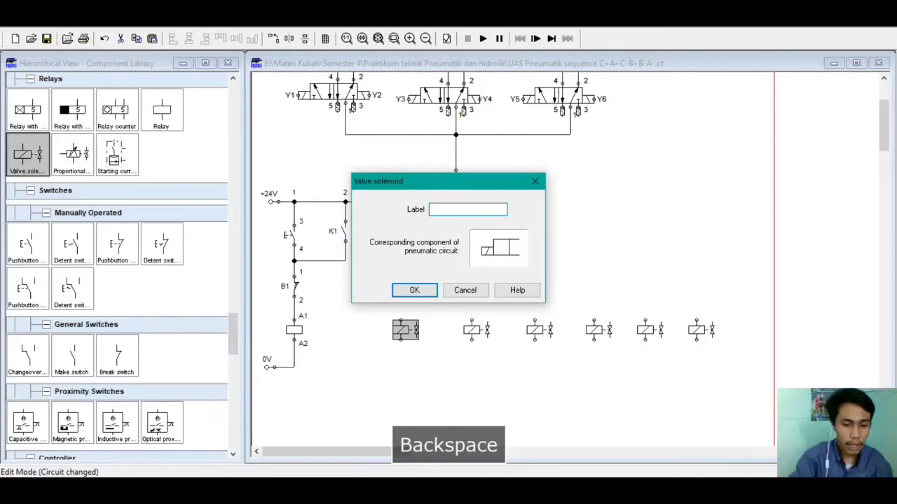
pyautogui.write('Y5')
pyautogui.press('Return')
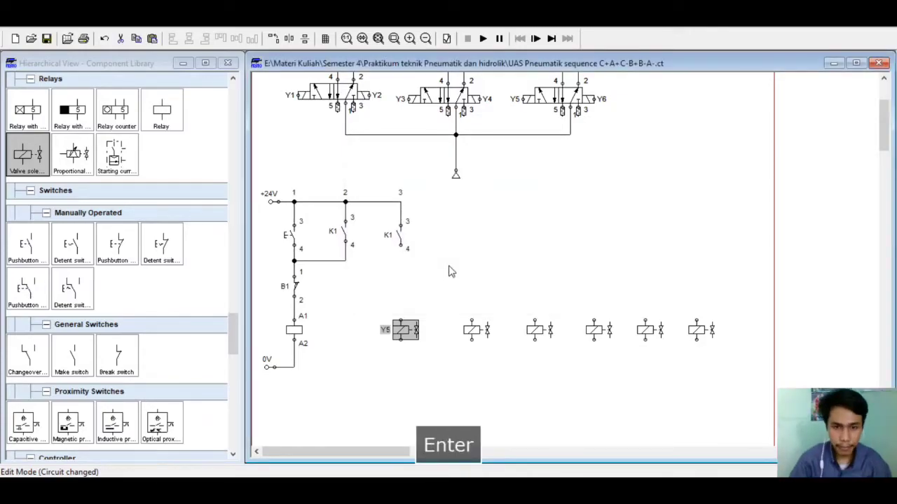
# Label the second and third valve solenoids in the row as Y1 and Y6
pyautogui.click(475, 331)
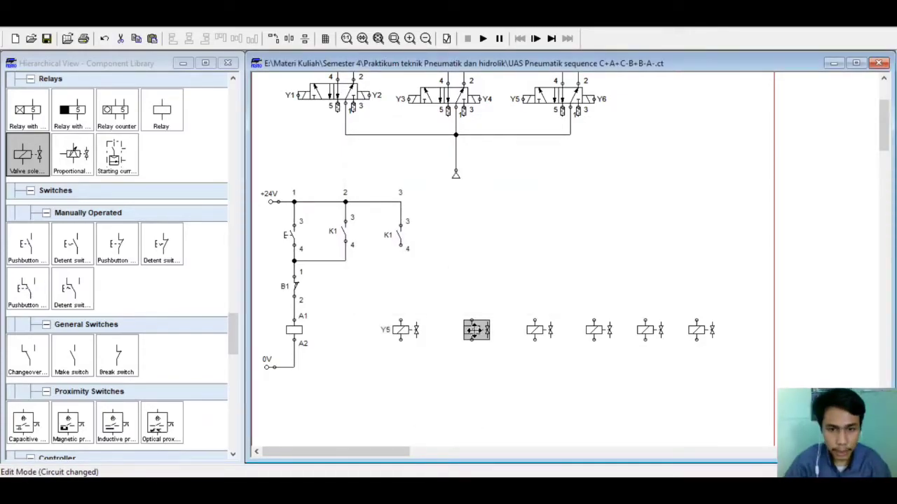
pyautogui.doubleClick(474, 330)
pyautogui.write('Y1')
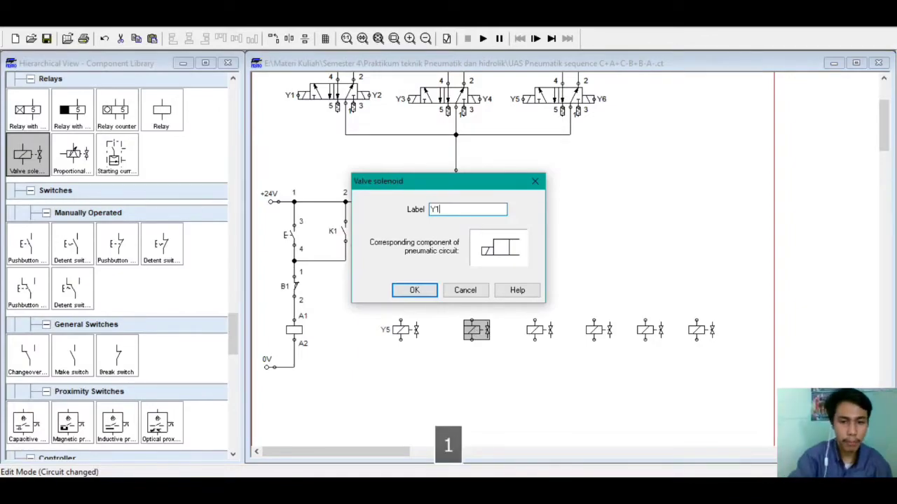
pyautogui.click(421, 293)
pyautogui.doubleClick(537, 331)
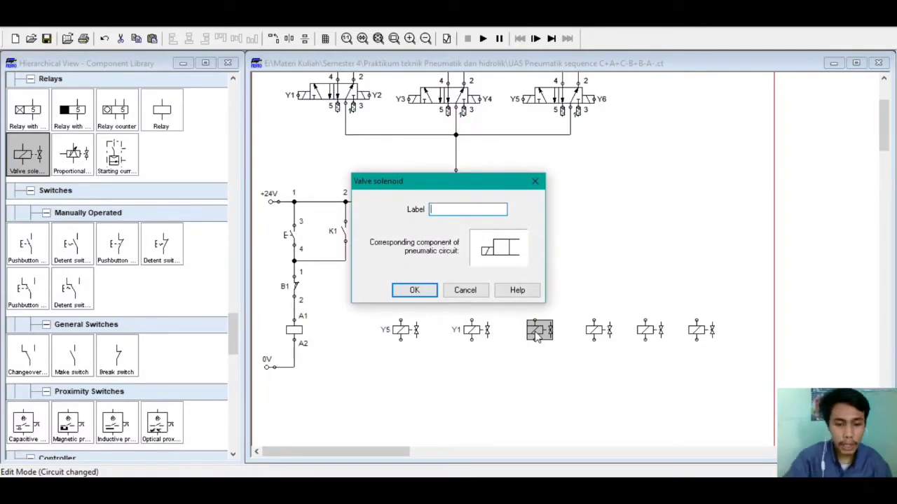
pyautogui.write('Y6')
pyautogui.press('Return')
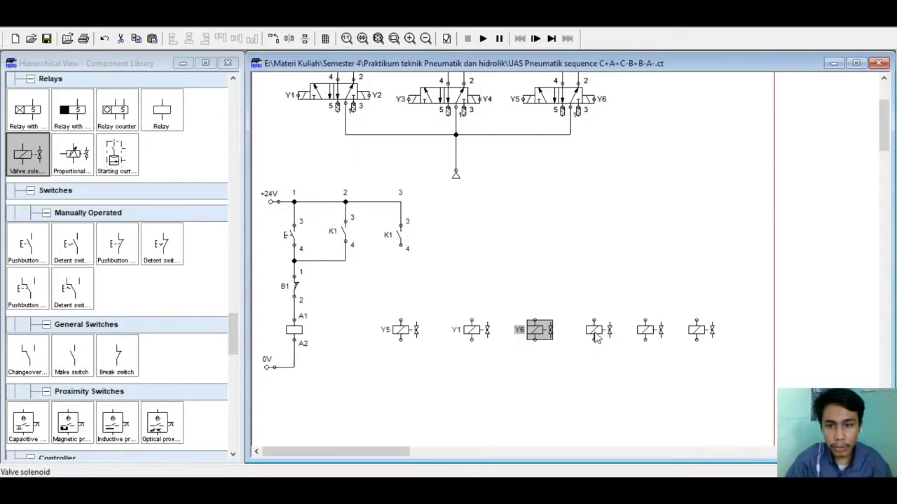
# Label the fourth valve solenoid in the row as Y3
pyautogui.doubleClick(596, 337)
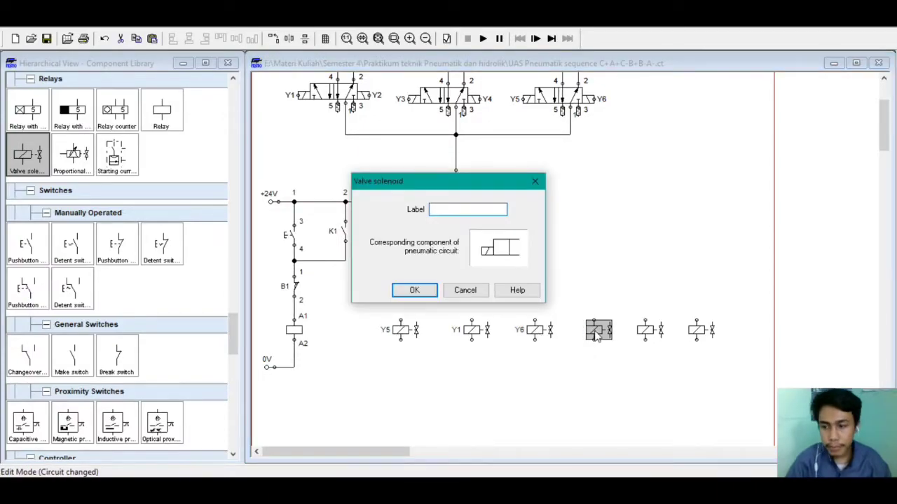
pyautogui.write('Y3')
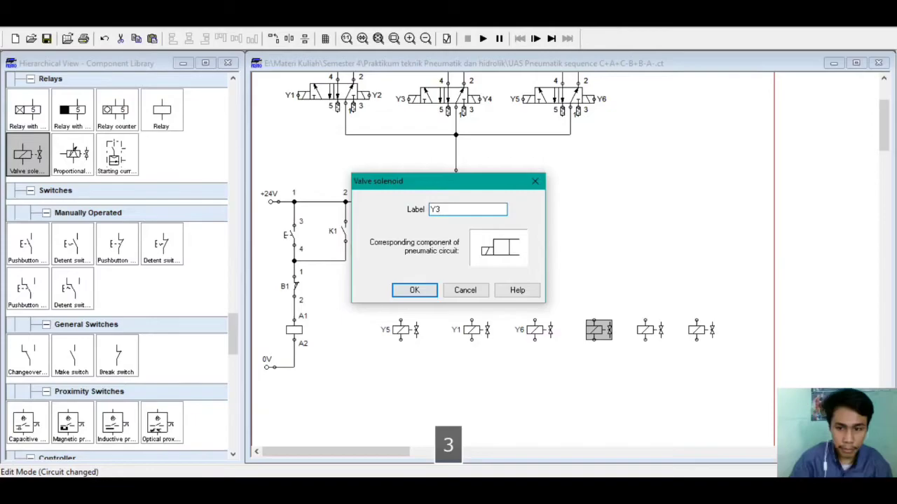
pyautogui.press('Return')
# Label the fifth valve solenoid in the row as Y2
pyautogui.doubleClick(652, 339)
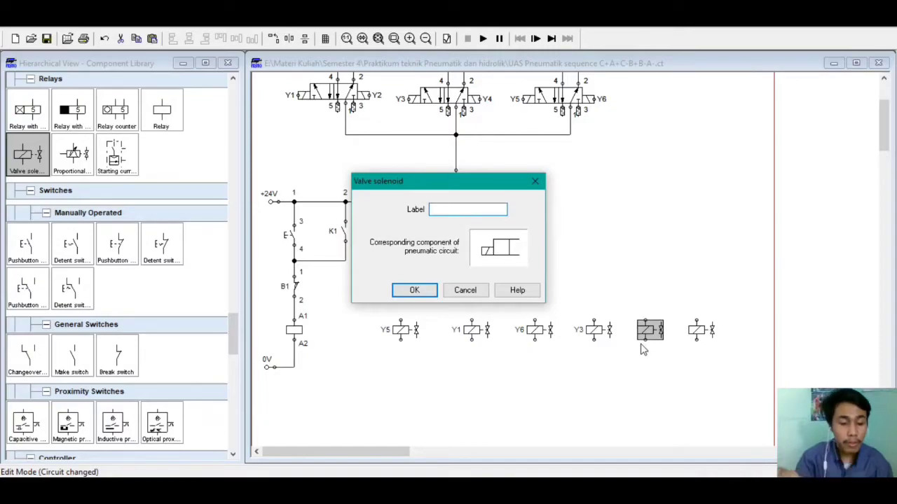
pyautogui.write('Y2')
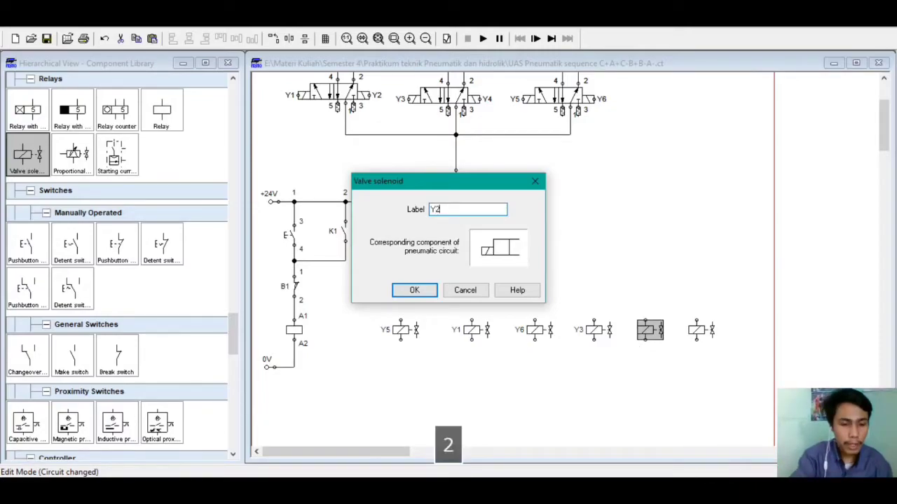
pyautogui.press('Return')
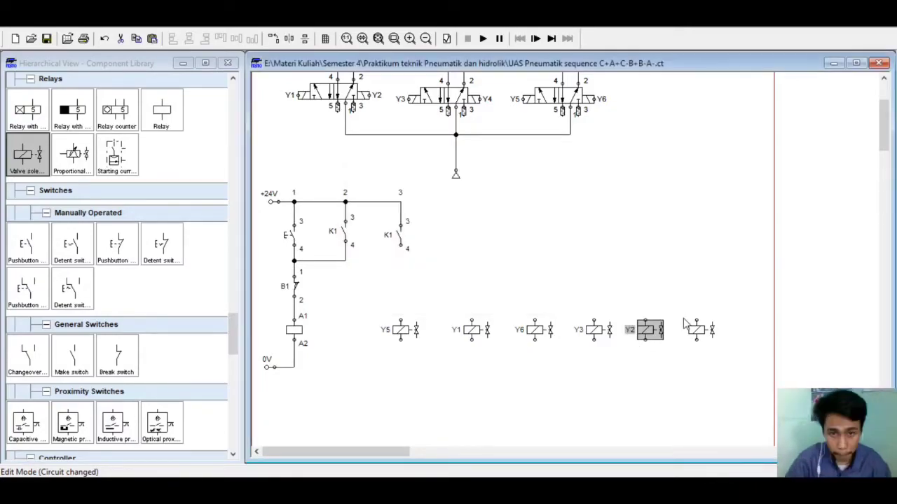
# Label the sixth and last valve solenoid in the row as Y2
pyautogui.doubleClick(698, 334)
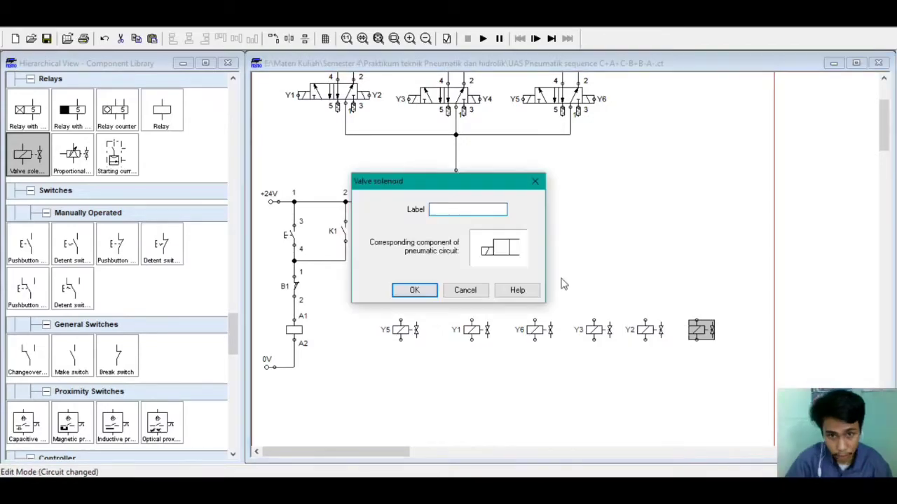
pyautogui.write('Y')
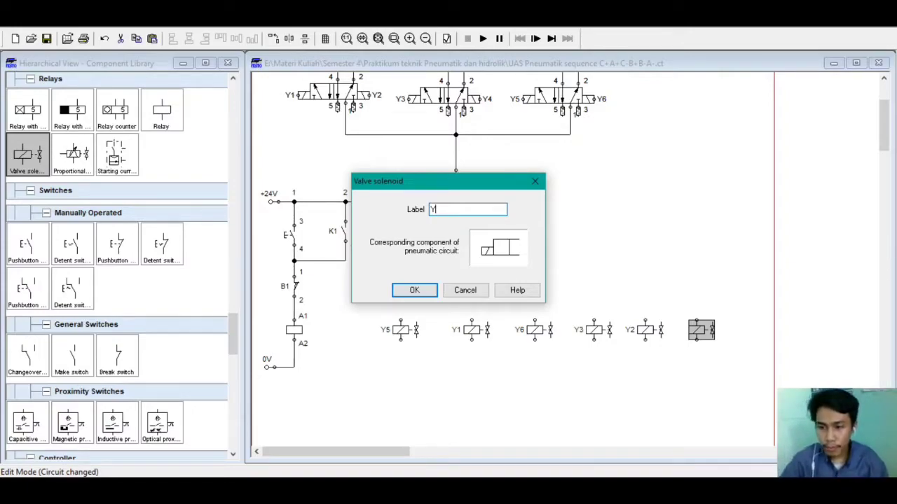
pyautogui.write('2')
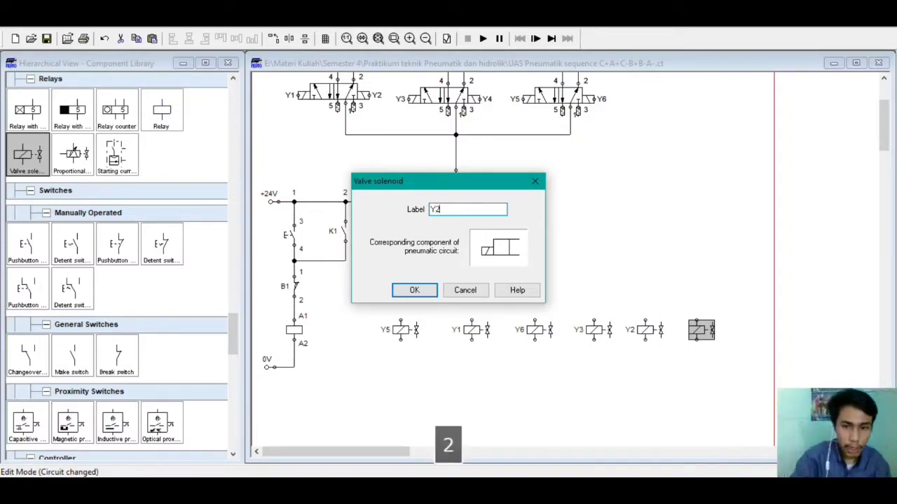
pyautogui.click(412, 290)
# Change the label of the fifth valve solenoid, between Y3 and the last solenoid, to Y4
pyautogui.doubleClick(649, 333)
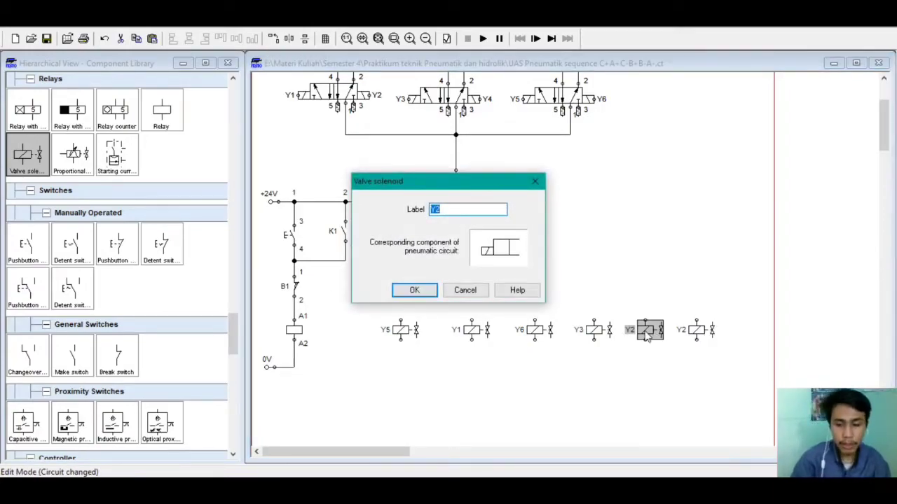
pyautogui.press('Right')
pyautogui.press('BackSpace')
pyautogui.write('4')
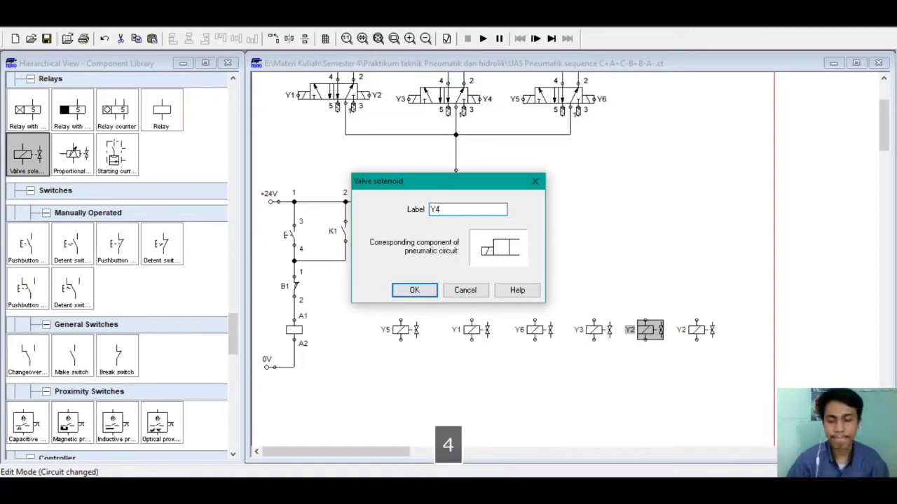
pyautogui.press('Return')
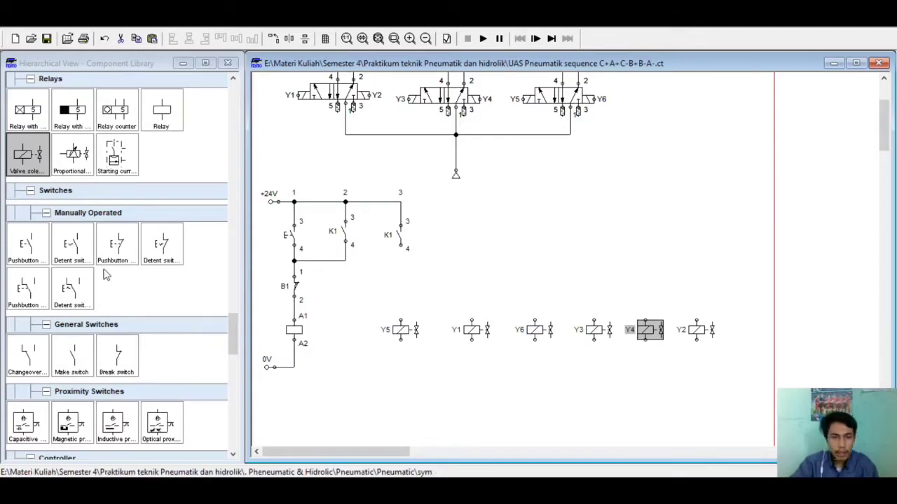
# Place one make switch above the Y1 solenoid and another between the third-branch K1 switch and the Y5 solenoid
pyautogui.moveTo(73, 356); pyautogui.dragTo(472, 276)
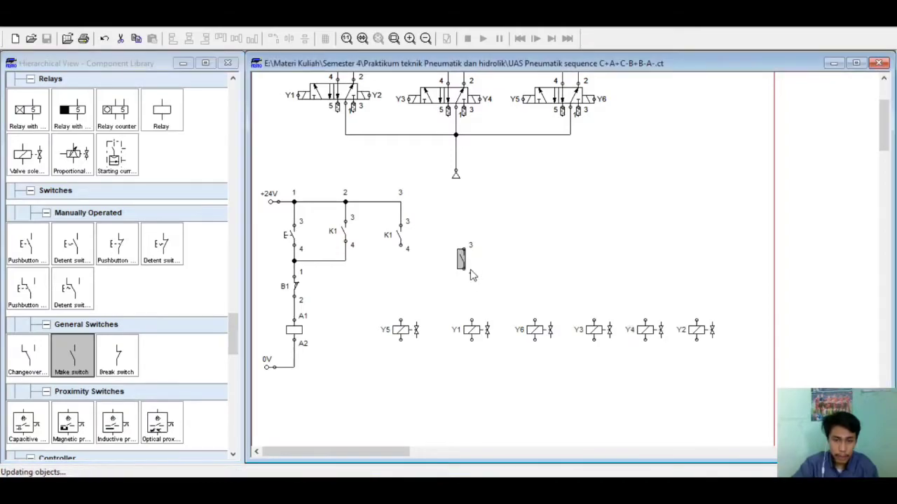
pyautogui.press('Down')
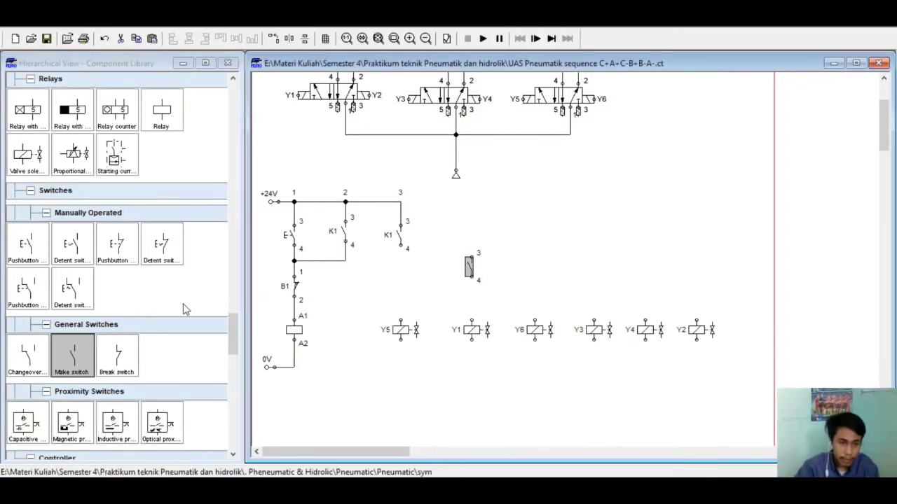
pyautogui.moveTo(74, 361); pyautogui.dragTo(411, 277)
pyautogui.press('Down')
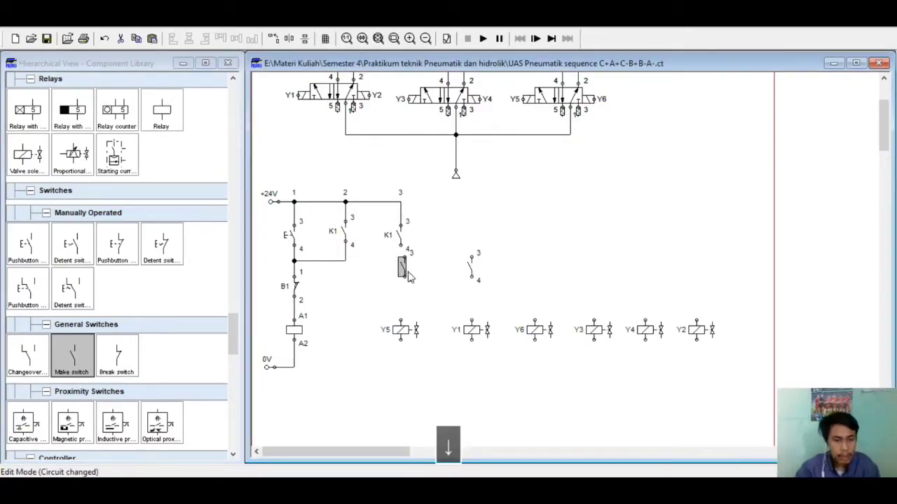
# Copy the make switch and place three copies, one above the Y6 solenoid and two stacked above the Y3 solenoid
pyautogui.hotkey('ctrl', 'c')
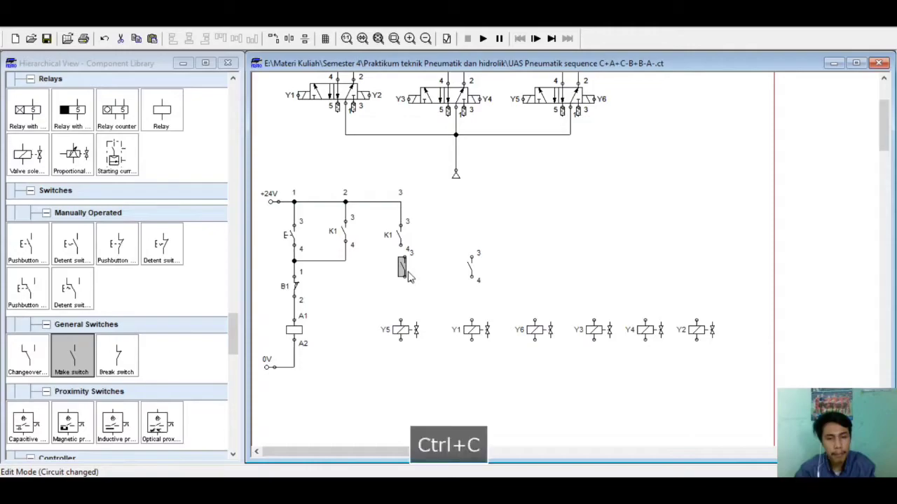
pyautogui.hotkey('ctrl', 'v')
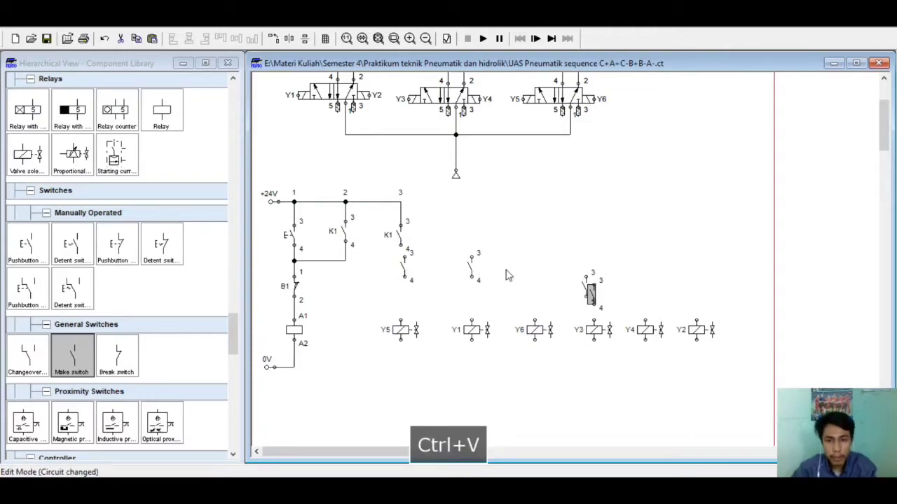
pyautogui.hotkey('ctrl', 'v')
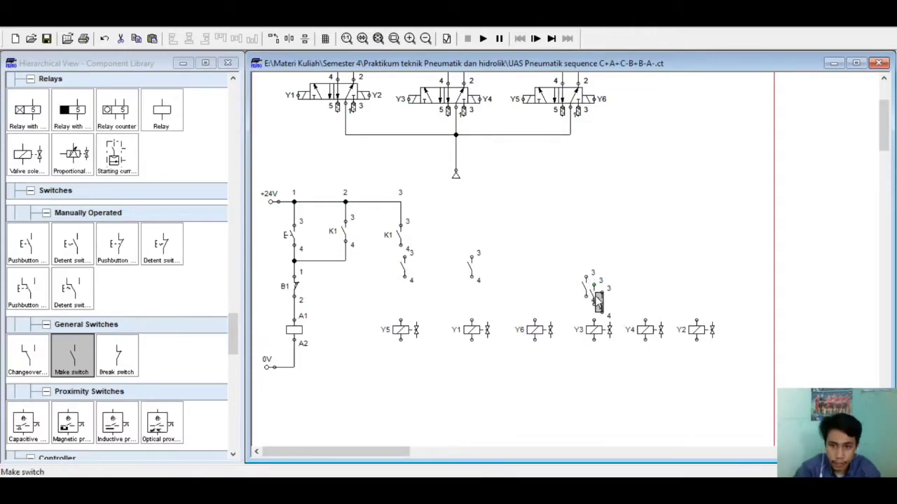
pyautogui.moveTo(592, 296); pyautogui.dragTo(533, 270)
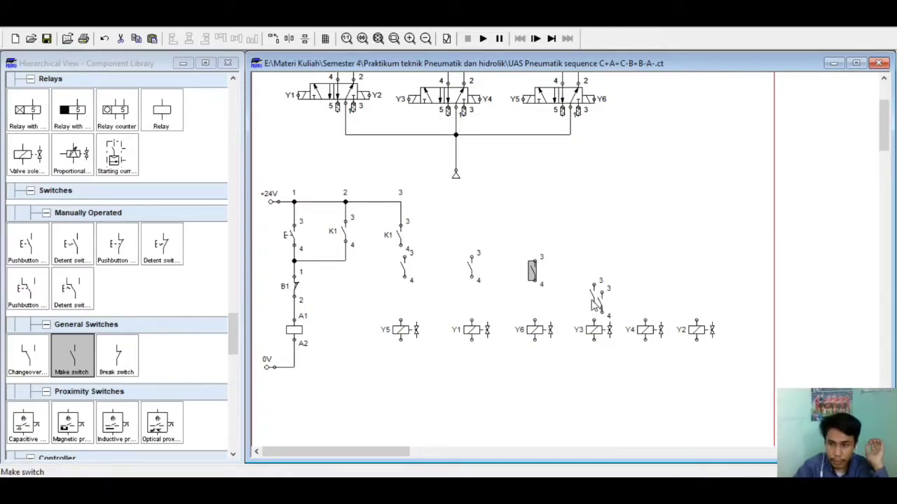
pyautogui.click(593, 300)
pyautogui.moveTo(592, 298); pyautogui.dragTo(594, 251)
pyautogui.moveTo(600, 300)
pyautogui.mouseDown()
pyautogui.moveTo(591, 298)
pyautogui.moveTo(598, 290)
pyautogui.mouseUp()
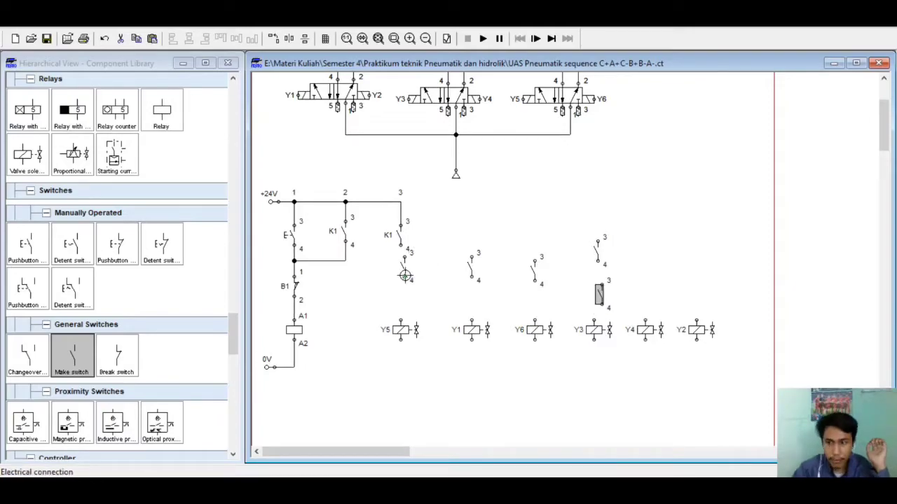
# Align the make switches above the Y5, Y1 and Y6 solenoids in one row level with the B1 switch
pyautogui.moveTo(405, 272); pyautogui.dragTo(401, 286)
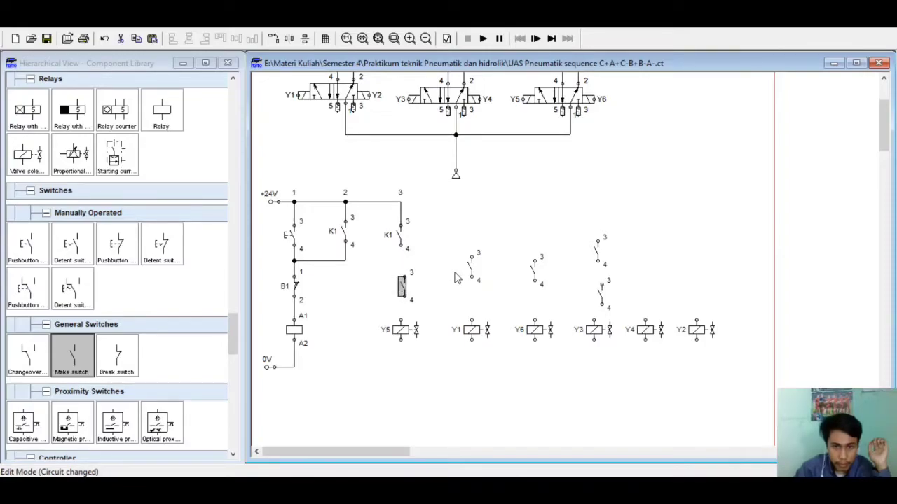
pyautogui.click(472, 269)
pyautogui.moveTo(472, 271); pyautogui.dragTo(480, 286)
pyautogui.press('Down')
pyautogui.press('Down')
pyautogui.press('Down')
pyautogui.press('Up')
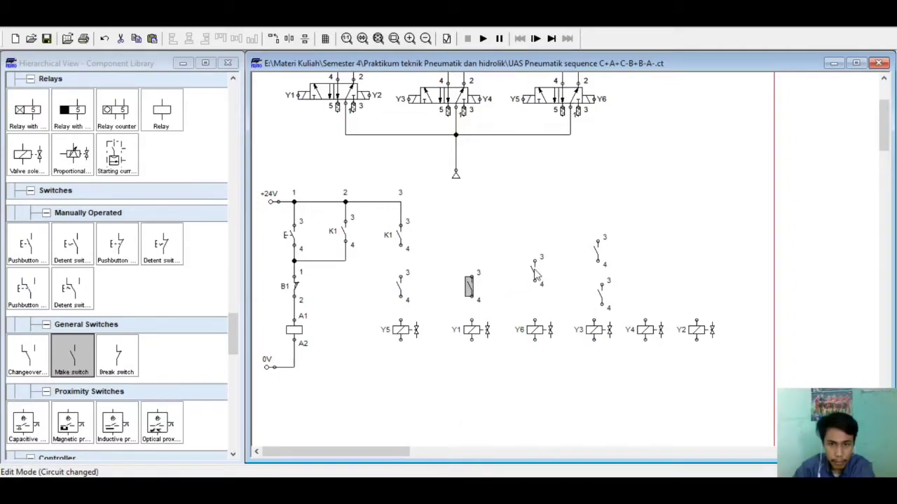
pyautogui.moveTo(536, 274); pyautogui.dragTo(537, 289)
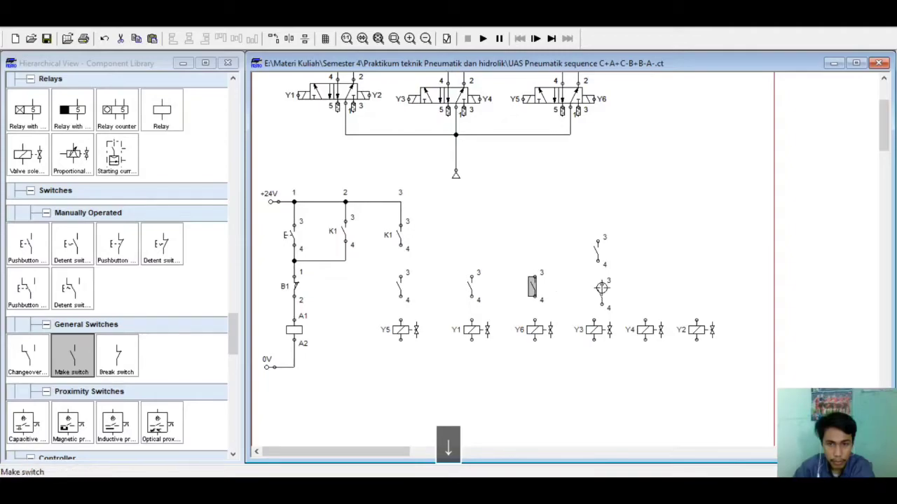
# Align the two stacked make switches vertically with the Y3 solenoid below them
pyautogui.press('Left')
pyautogui.press('Left')
pyautogui.press('Left')
pyautogui.press('Left')
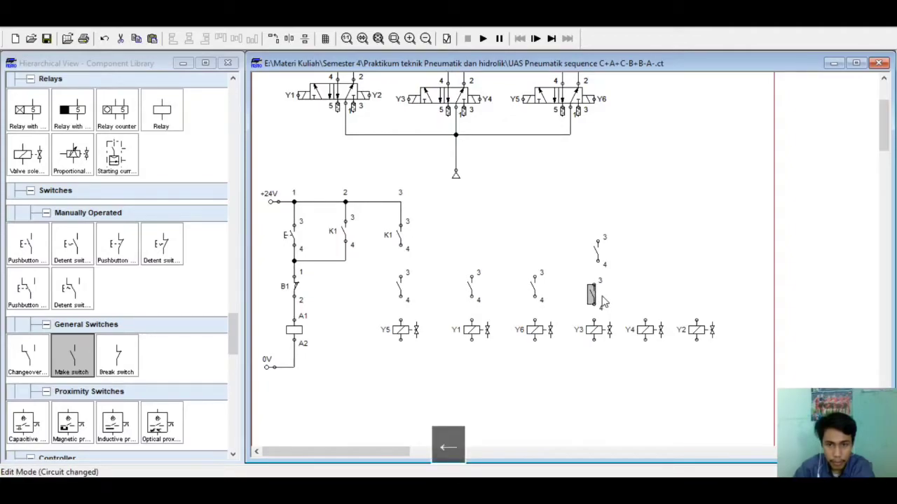
pyautogui.click(597, 258)
pyautogui.press('Down')
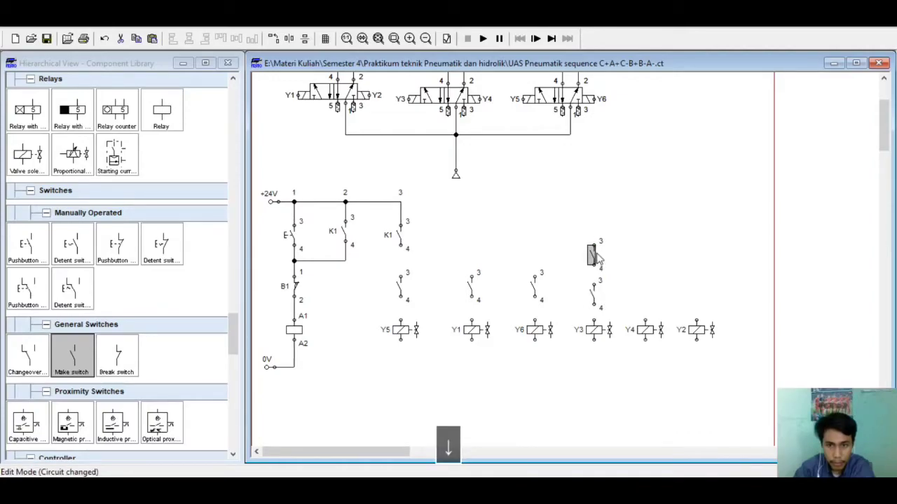
pyautogui.click(662, 270)
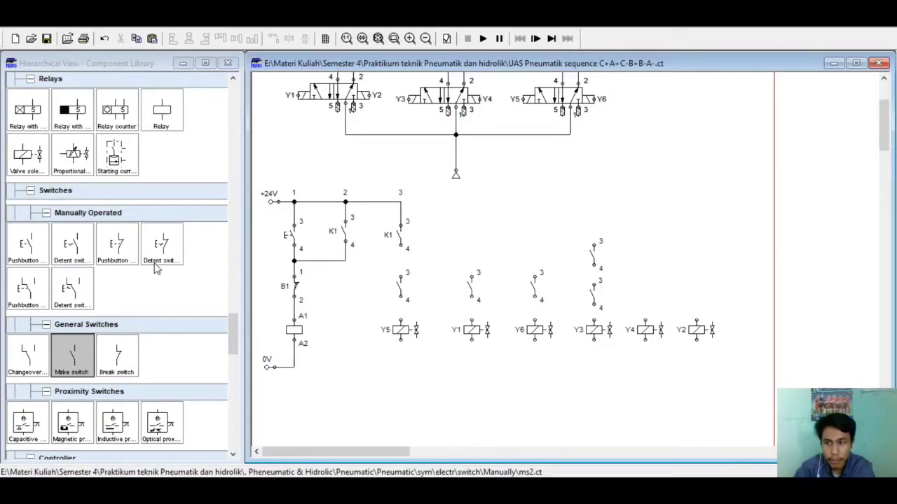
# Place a break switch labelled K1 above the Y4 solenoid and connect its upper terminal to the +24V line
pyautogui.click(117, 357)
pyautogui.moveTo(120, 361); pyautogui.dragTo(652, 241)
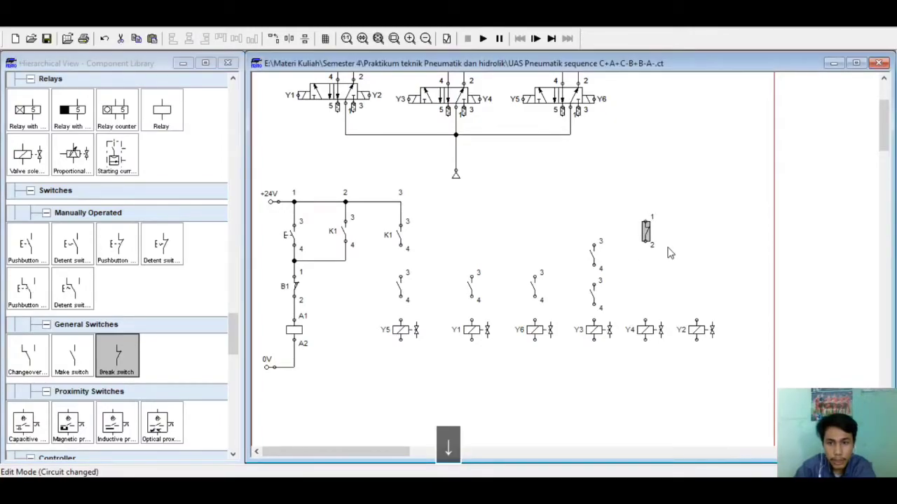
pyautogui.doubleClick(646, 231)
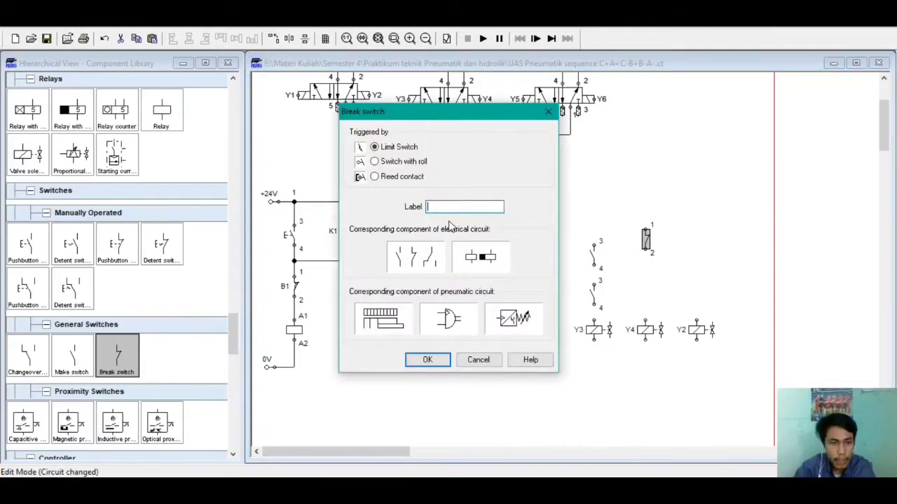
pyautogui.write('K')
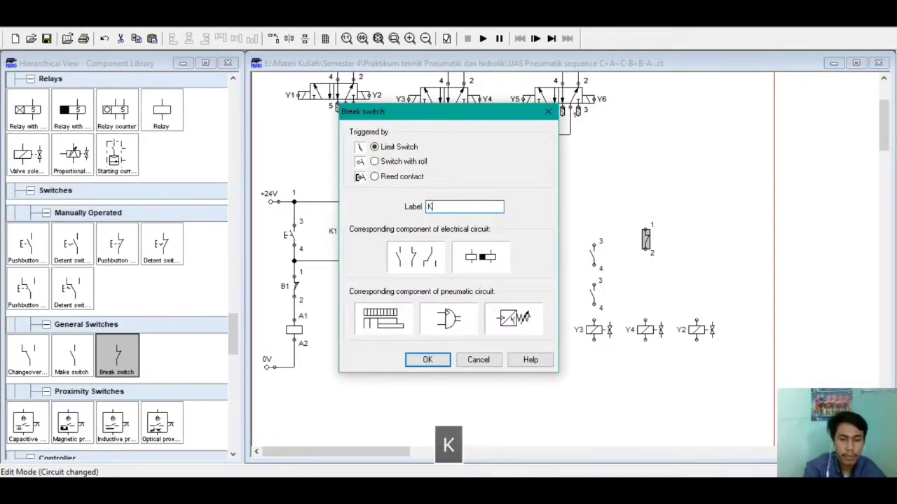
pyautogui.write('1')
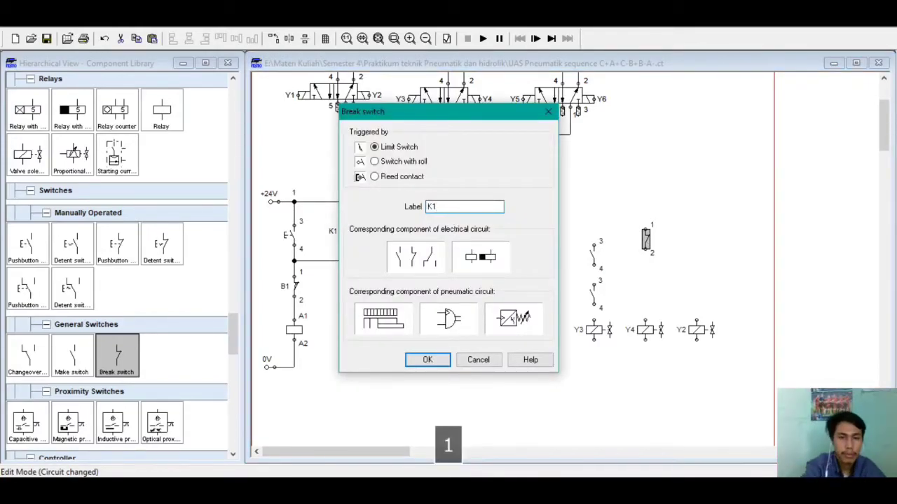
pyautogui.press('Return')
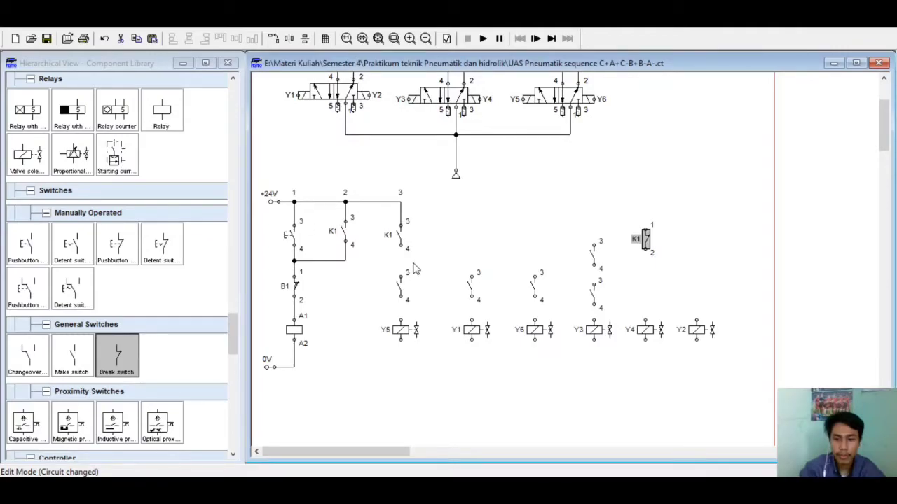
pyautogui.moveTo(400, 202); pyautogui.dragTo(645, 226)
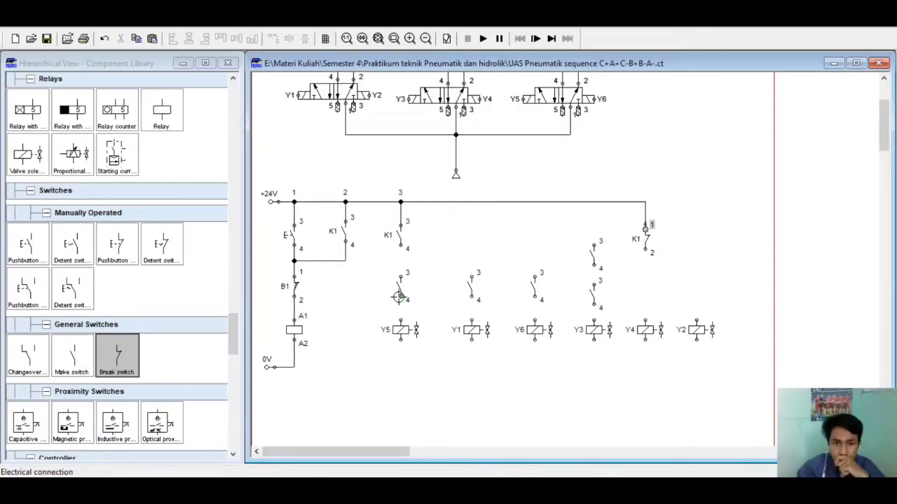
# Wire the make switches down to the Y5, Y1, Y6 and Y3 solenoids, linking the two stacked switches above Y3 in series
pyautogui.moveTo(399, 297); pyautogui.dragTo(400, 322)
pyautogui.moveTo(471, 298); pyautogui.dragTo(472, 323)
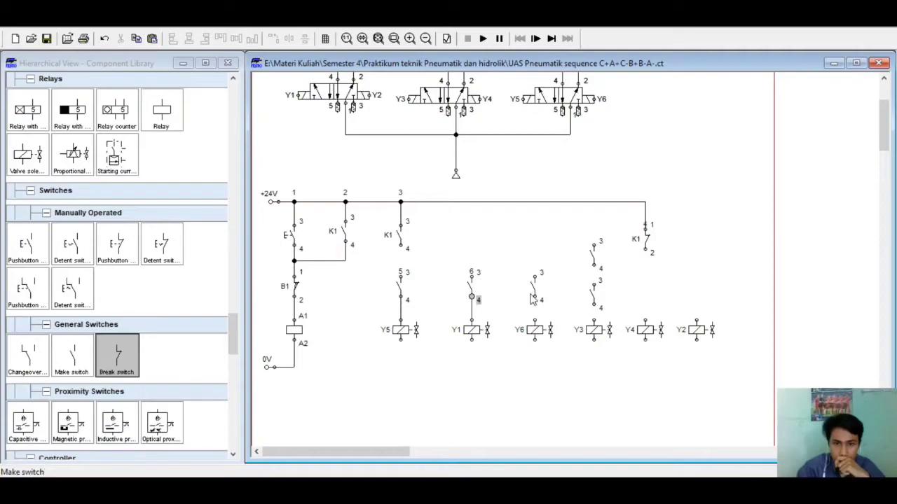
pyautogui.moveTo(534, 296); pyautogui.dragTo(535, 323)
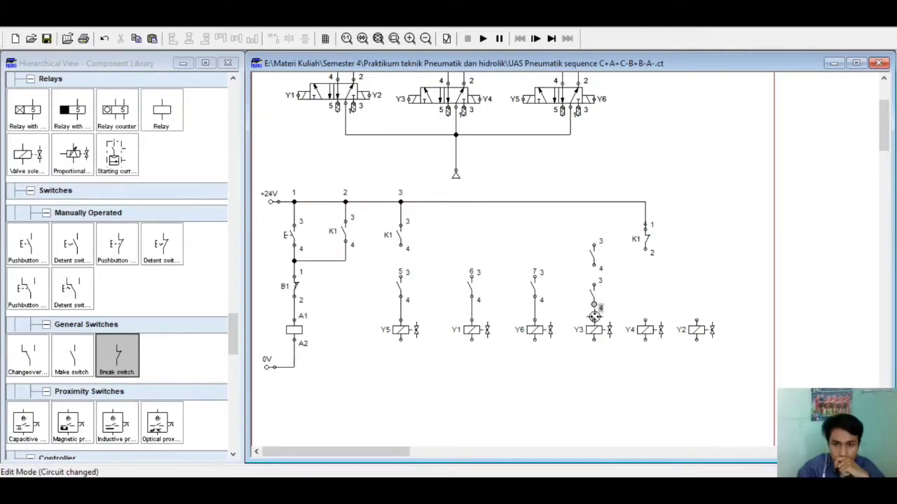
pyautogui.moveTo(594, 316); pyautogui.dragTo(595, 280)
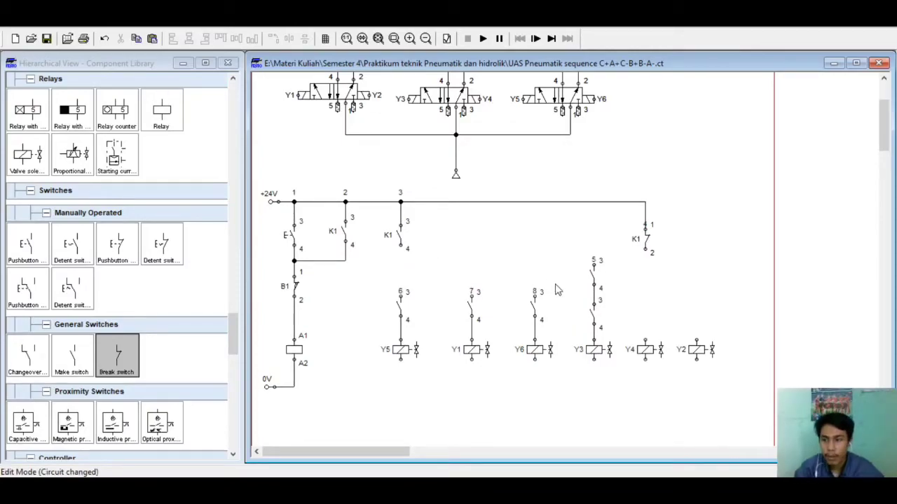
# Label the lower make switch above the Y3 solenoid A1 and set it to be triggered by a switch with roll
pyautogui.click(593, 315)
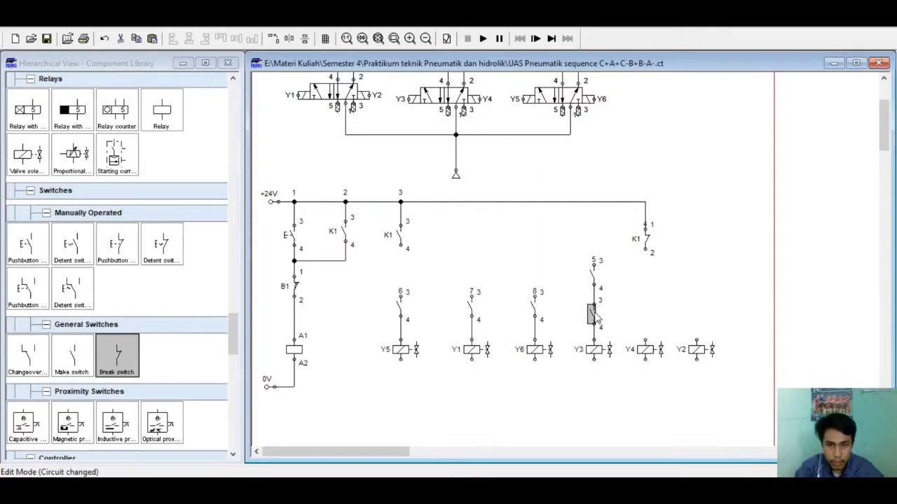
pyautogui.doubleClick(593, 315)
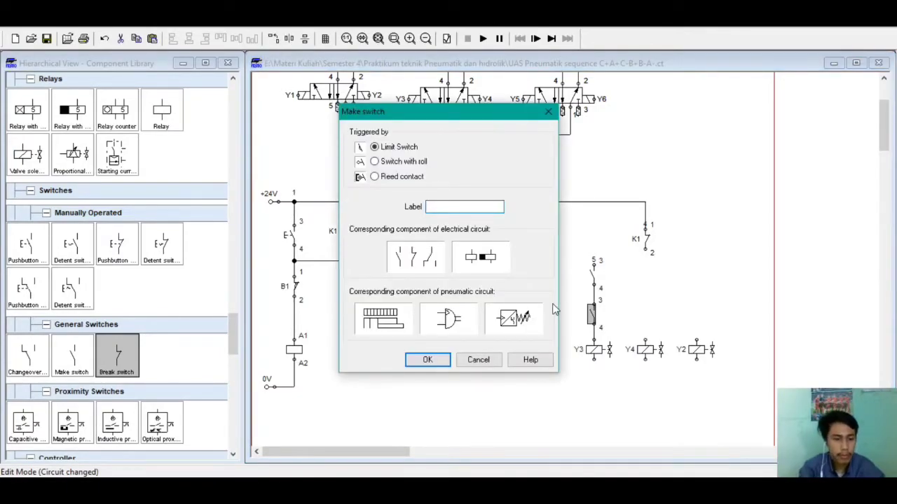
pyautogui.write('A1')
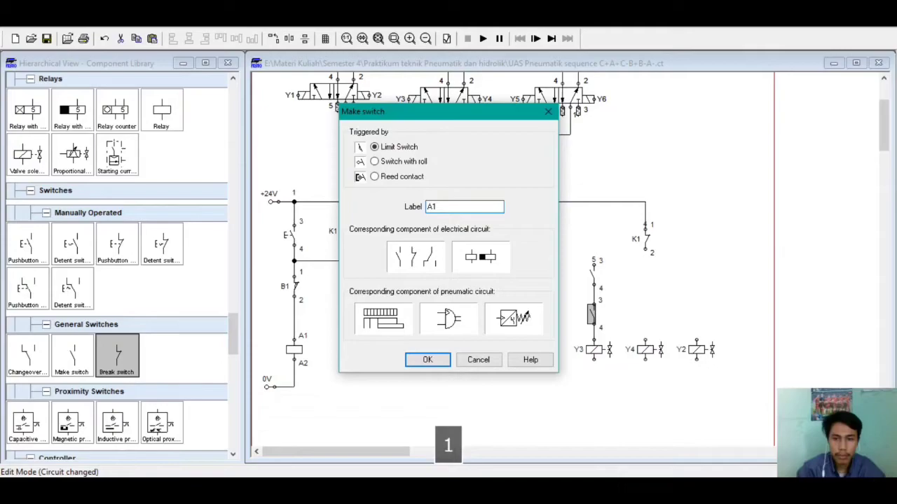
pyautogui.press('Return')
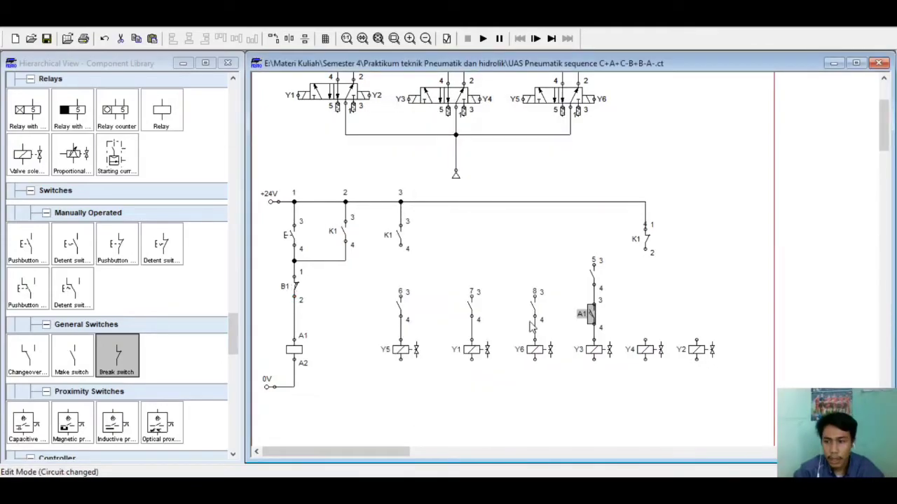
pyautogui.doubleClick(593, 315)
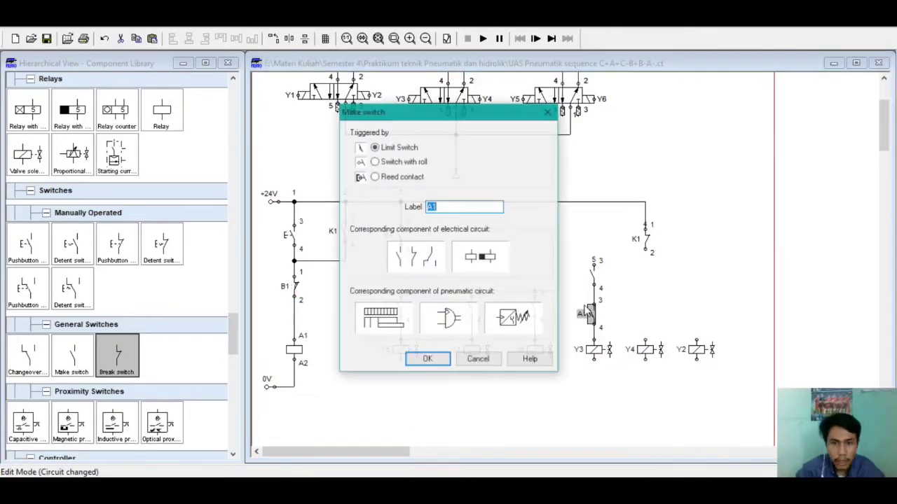
pyautogui.click(374, 161)
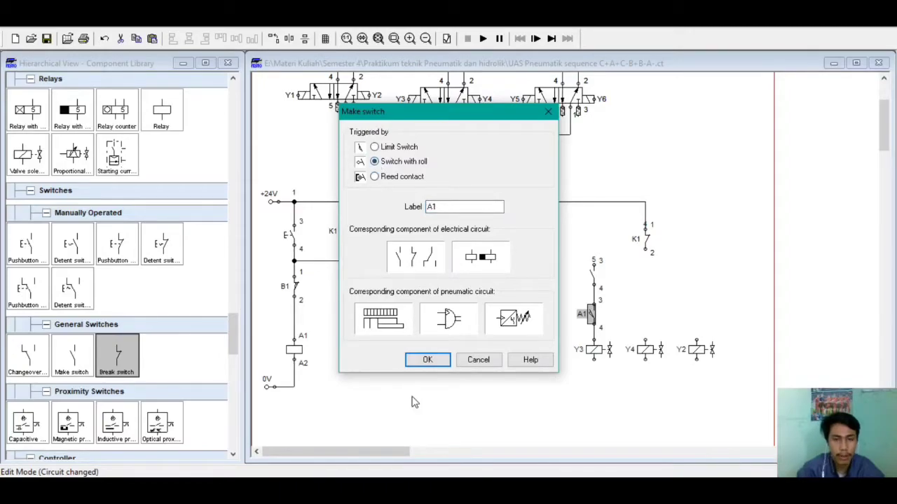
pyautogui.click(427, 359)
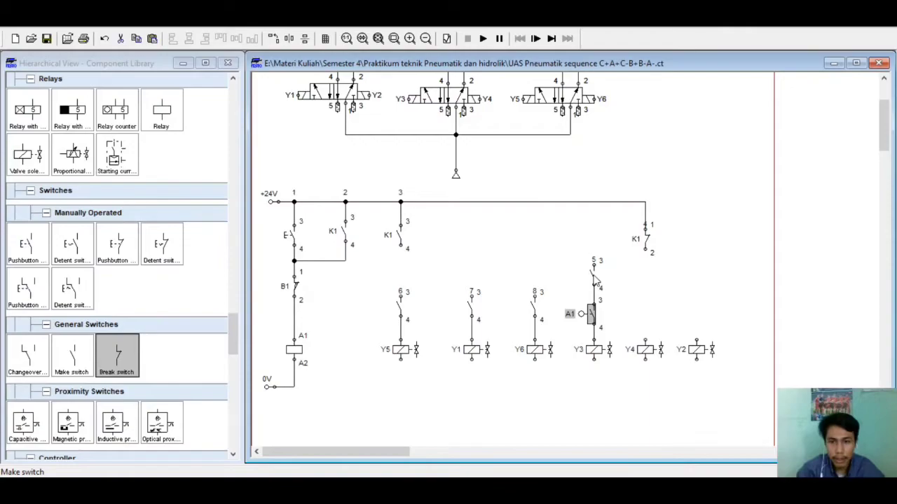
# Label the upper make switch above the Y3 solenoid C0 and set its trigger to switch with roll
pyautogui.doubleClick(592, 276)
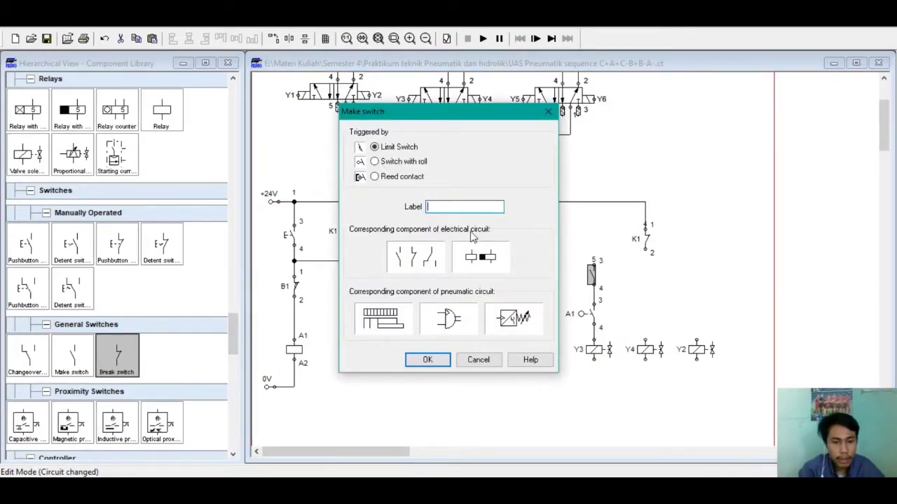
pyautogui.write('C0')
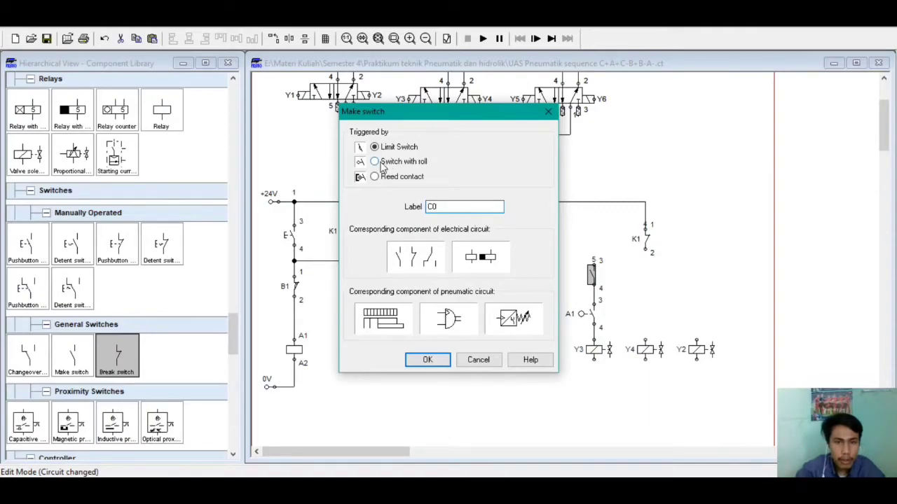
pyautogui.click(380, 165)
pyautogui.click(428, 360)
pyautogui.click(545, 237)
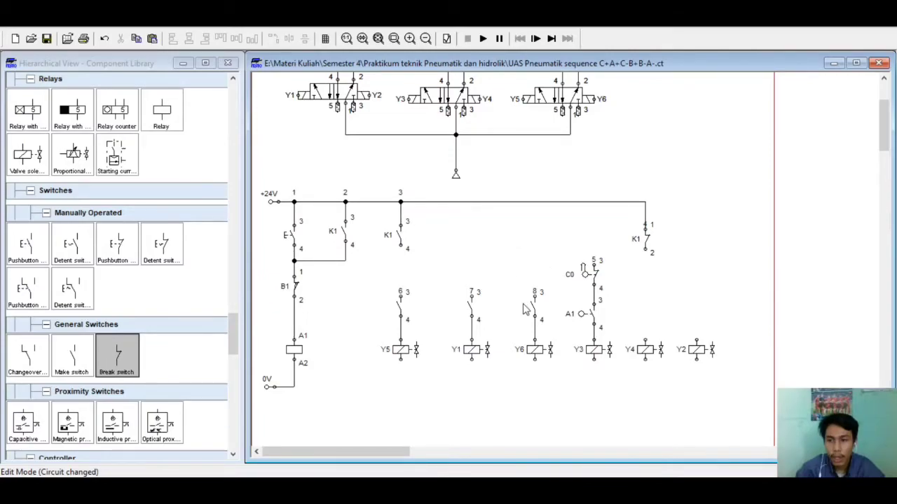
# Label the make switch above the Y1 solenoid C1 and set its trigger to switch with roll
pyautogui.doubleClick(476, 312)
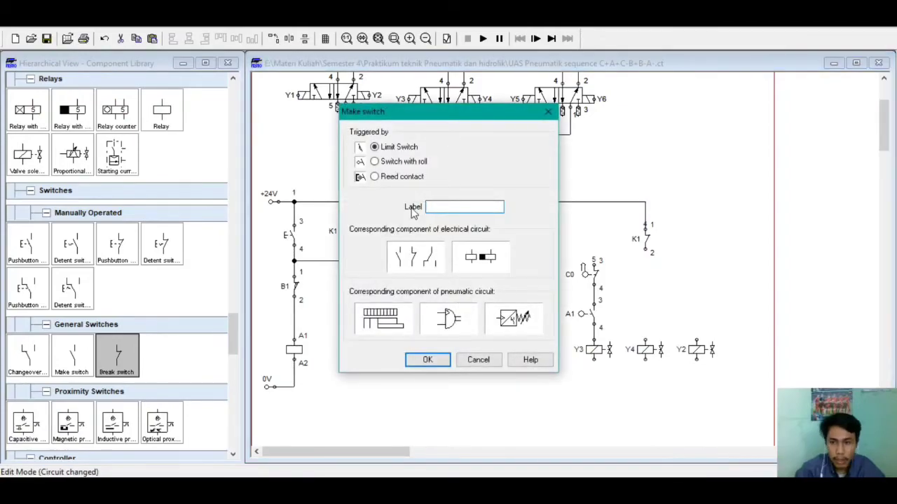
pyautogui.write('C1')
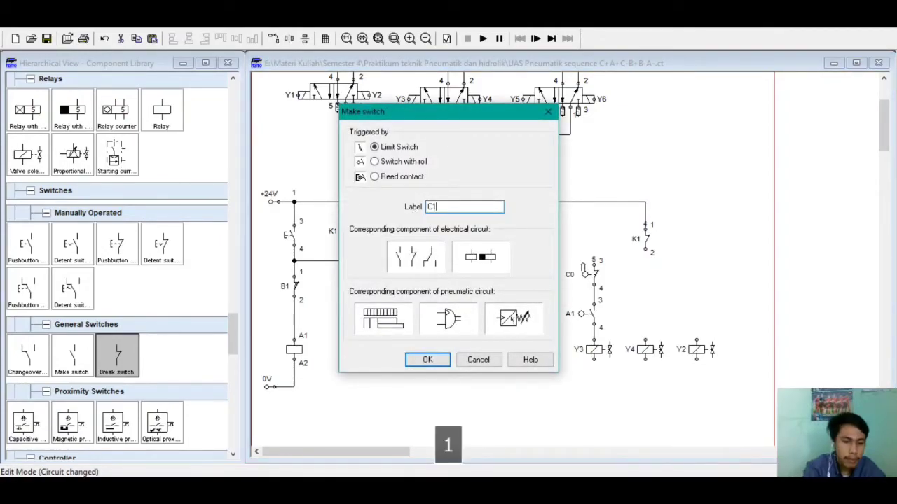
pyautogui.click(376, 161)
pyautogui.click(431, 359)
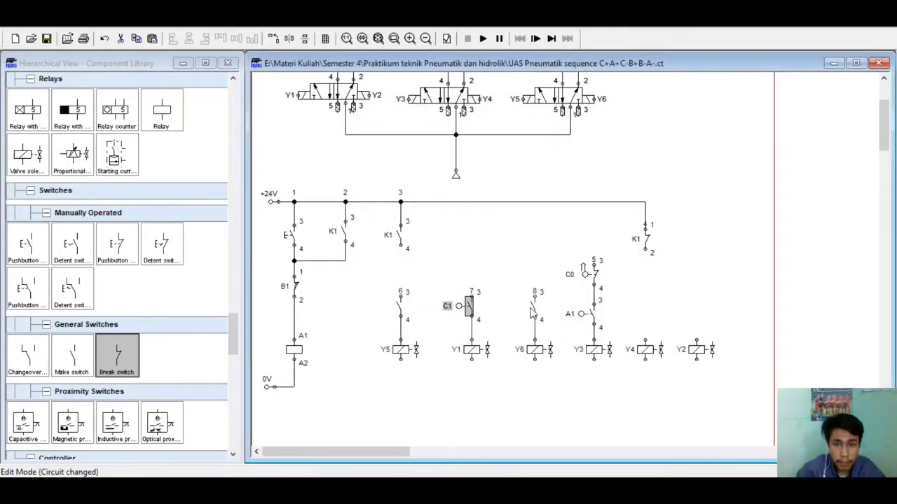
# Set the make switch above the Y6 solenoid to switch with roll and label it A1
pyautogui.doubleClick(532, 311)
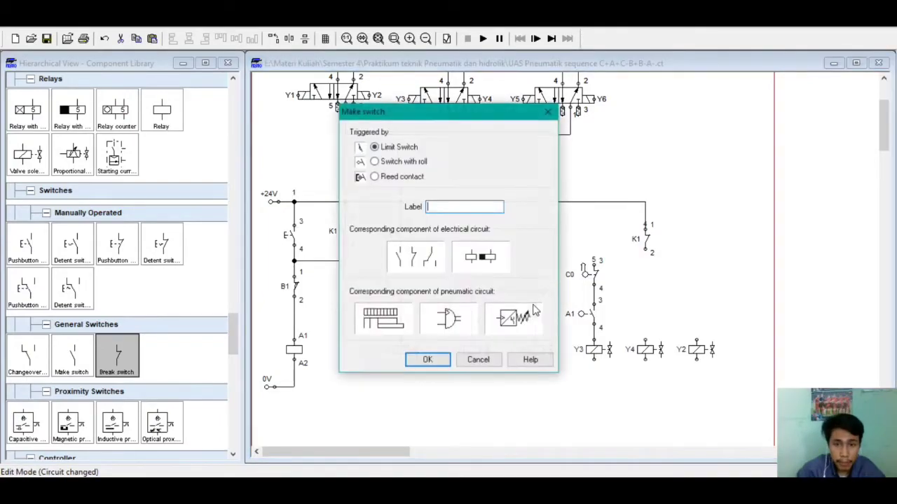
pyautogui.click(375, 161)
pyautogui.click(431, 207)
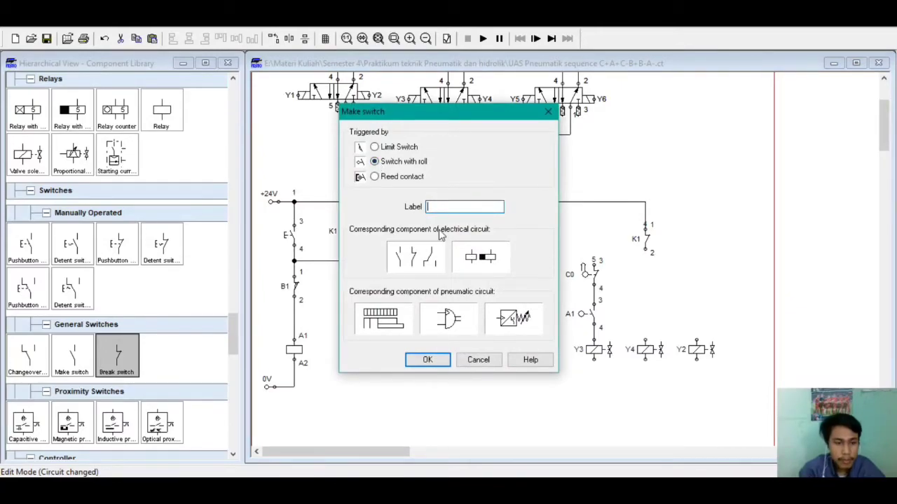
pyautogui.write('A1')
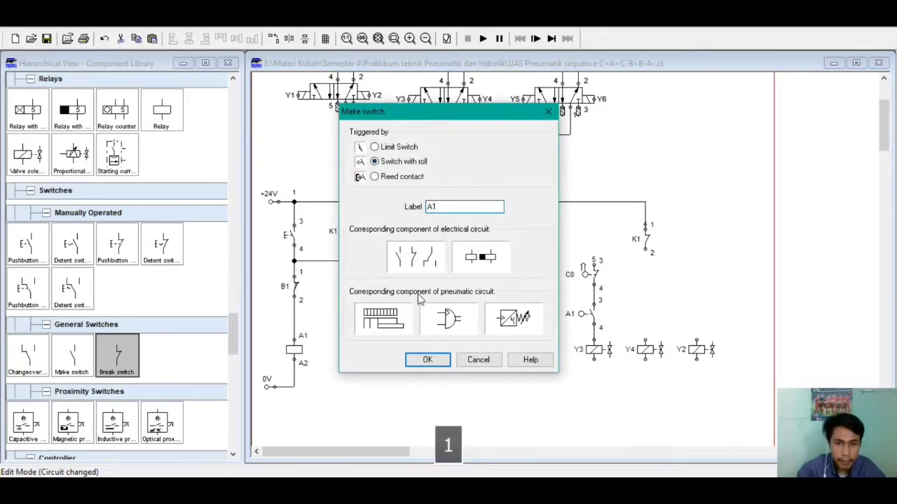
pyautogui.press('Return')
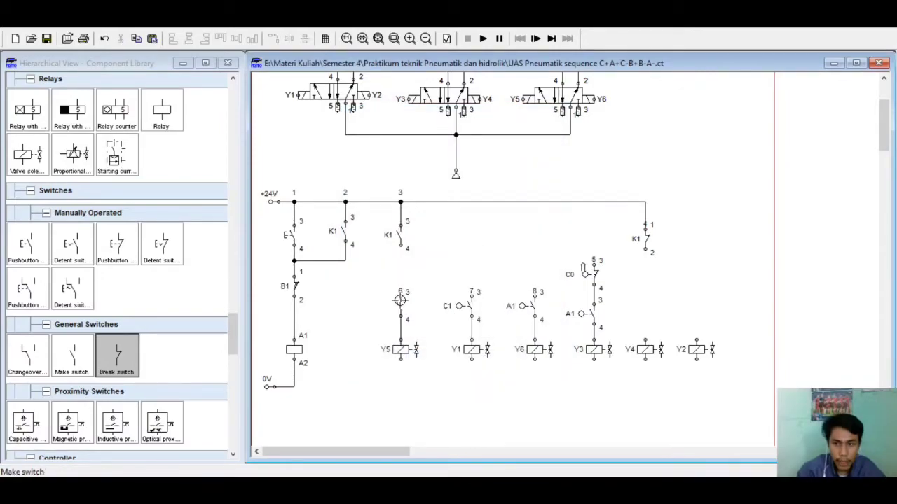
# Set the make switch above the Y5 solenoid to switch with roll and label it A1
pyautogui.doubleClick(399, 301)
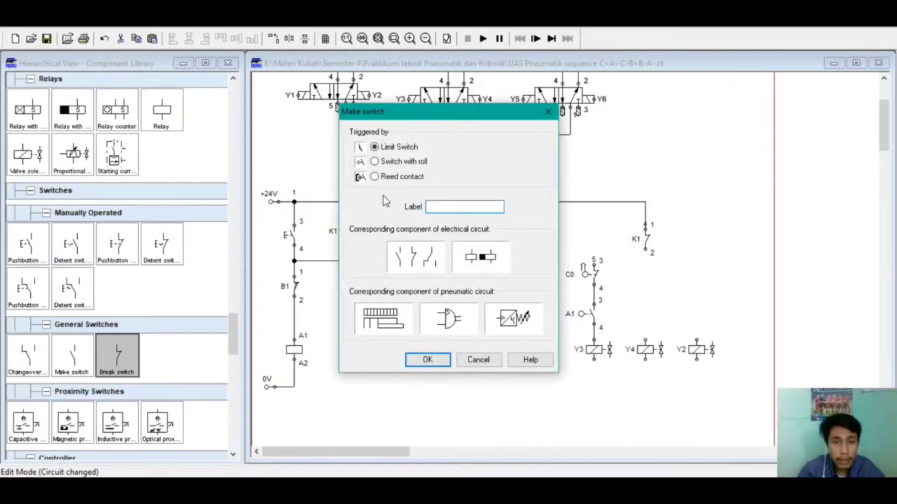
pyautogui.click(375, 162)
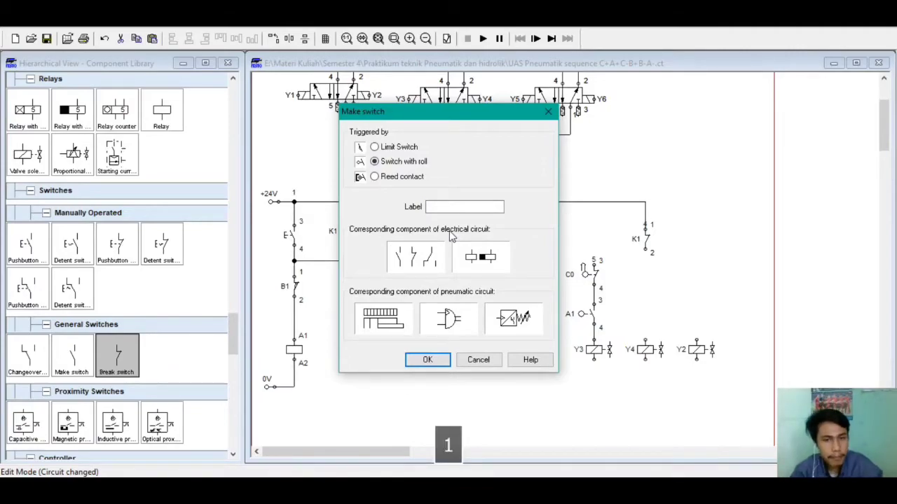
pyautogui.click(449, 207)
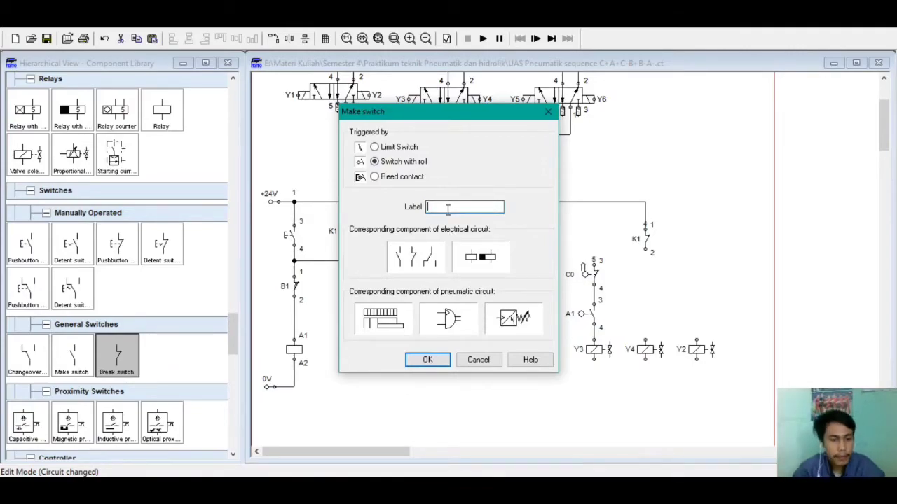
pyautogui.write('A1')
pyautogui.click(440, 361)
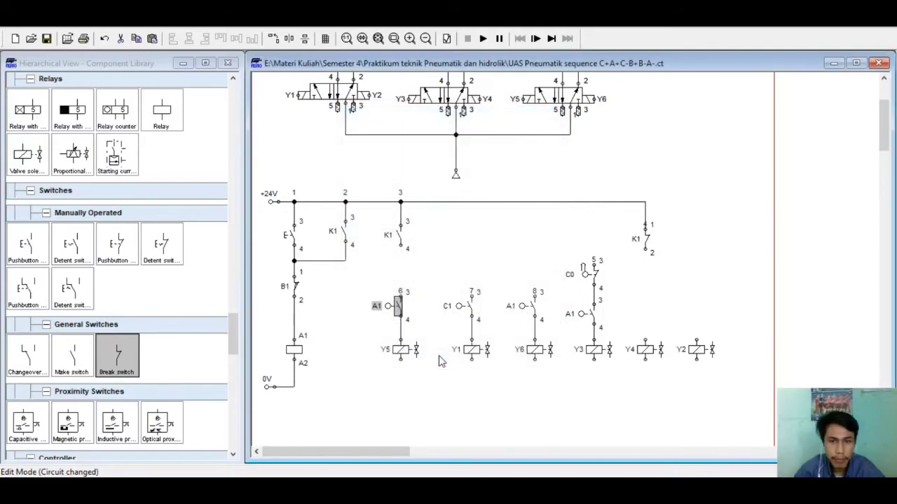
pyautogui.click(442, 363)
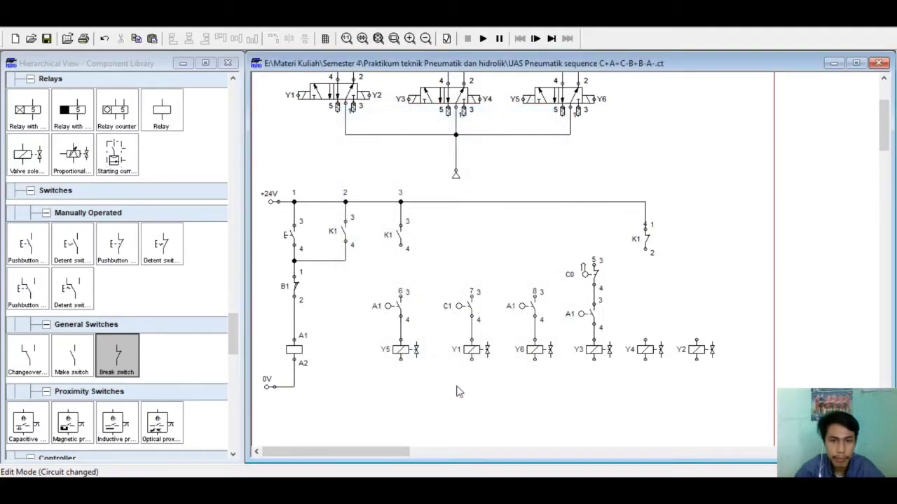
# Replace the make switch above the Y5 solenoid with a break switch aligned vertically between the K1 switch and Y5
pyautogui.click(398, 308)
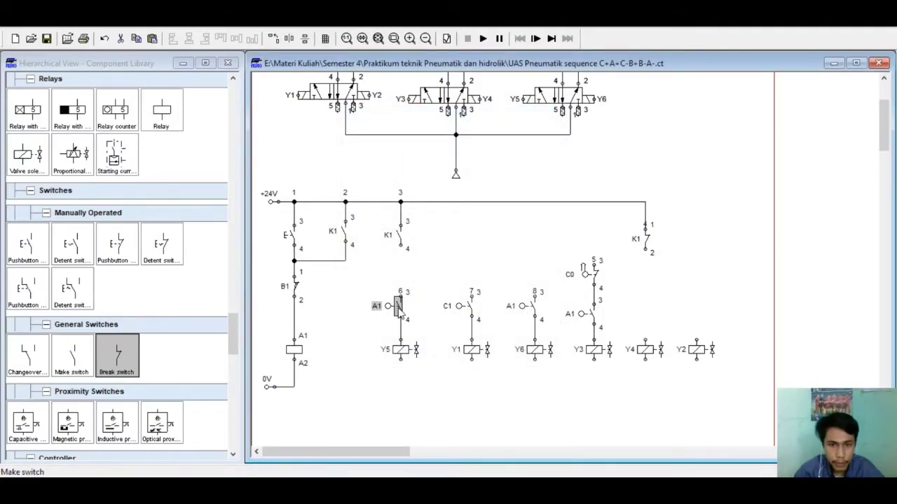
pyautogui.press('Delete')
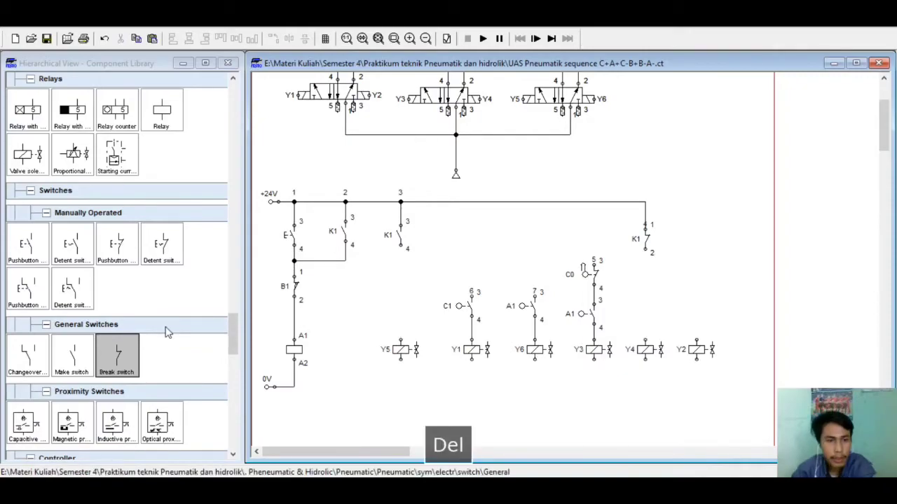
pyautogui.moveTo(117, 354); pyautogui.dragTo(400, 297)
pyautogui.press('Right')
pyautogui.press('Down')
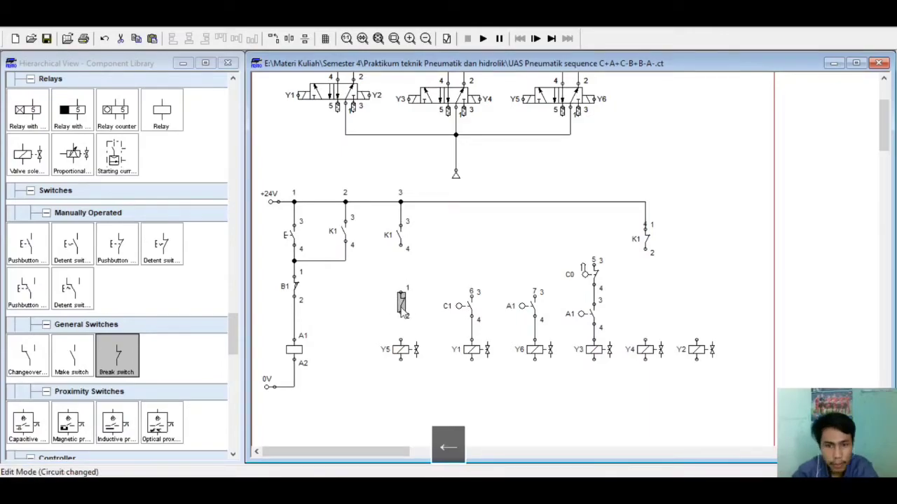
# Set the break switch above the Y5 solenoid to switch with roll and label it A1
pyautogui.doubleClick(400, 305)
pyautogui.click(376, 161)
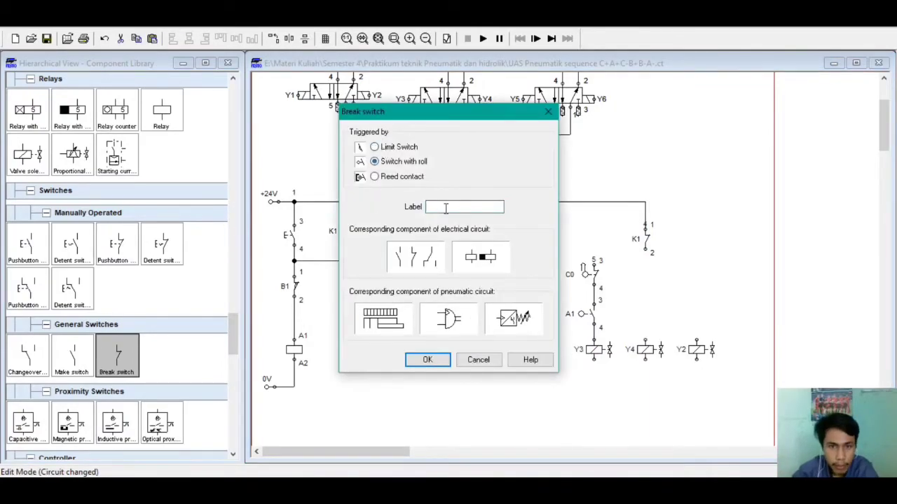
pyautogui.click(446, 207)
pyautogui.write('A1')
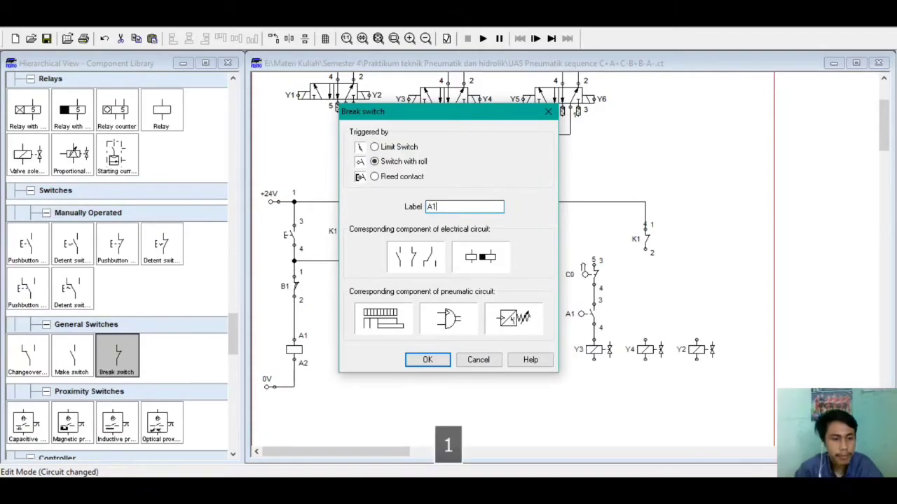
pyautogui.press('Return')
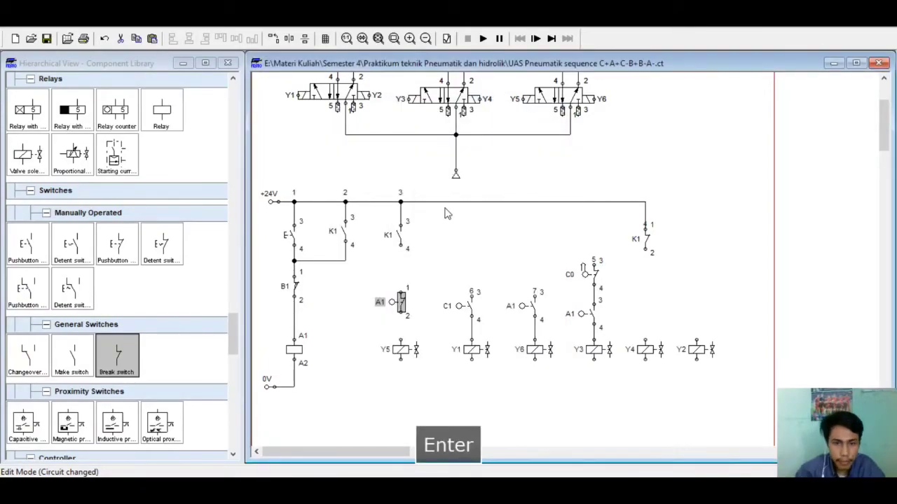
pyautogui.click(395, 380)
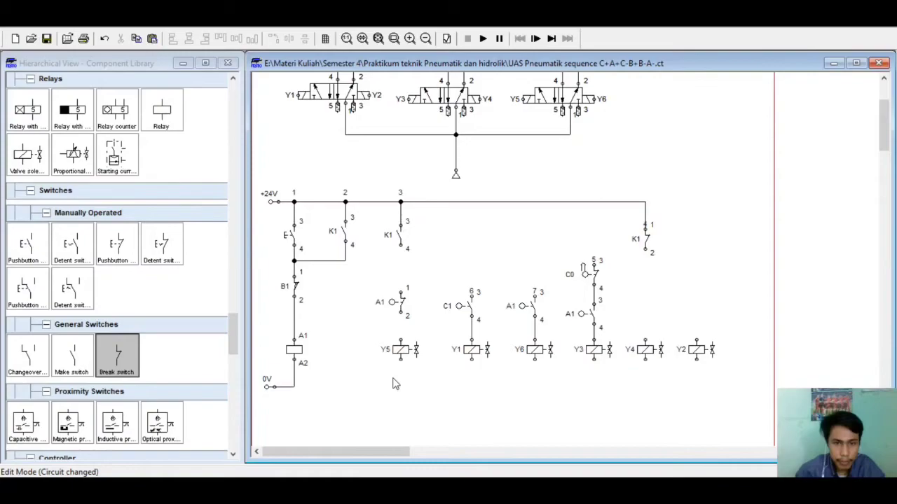
# Wire the A1 break switch between K1 and Y5, and branch that line below K1 to the C1 and A1 switches above Y1 and Y6
pyautogui.moveTo(400, 289); pyautogui.dragTo(401, 248)
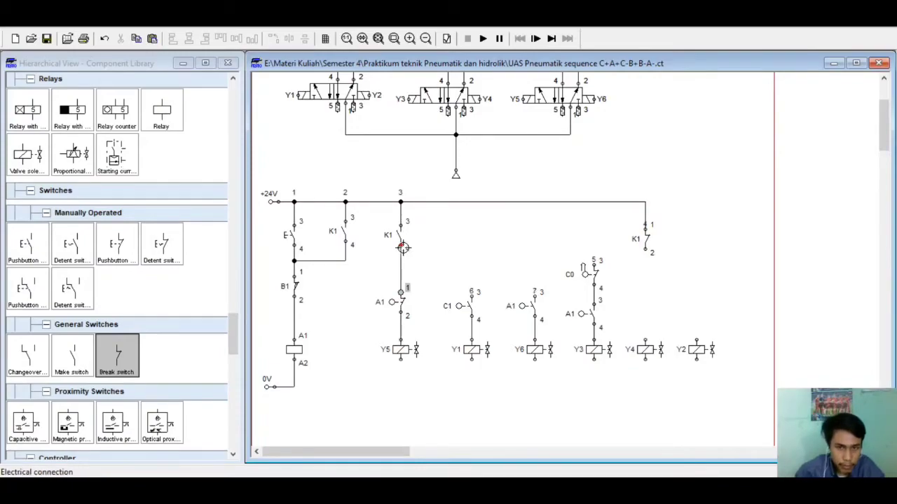
pyautogui.moveTo(471, 285); pyautogui.dragTo(401, 263)
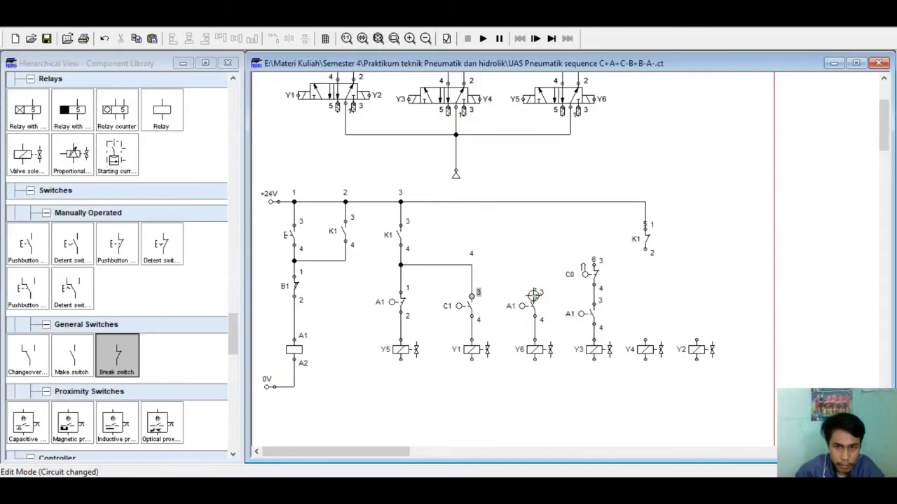
pyautogui.moveTo(472, 265); pyautogui.dragTo(535, 295)
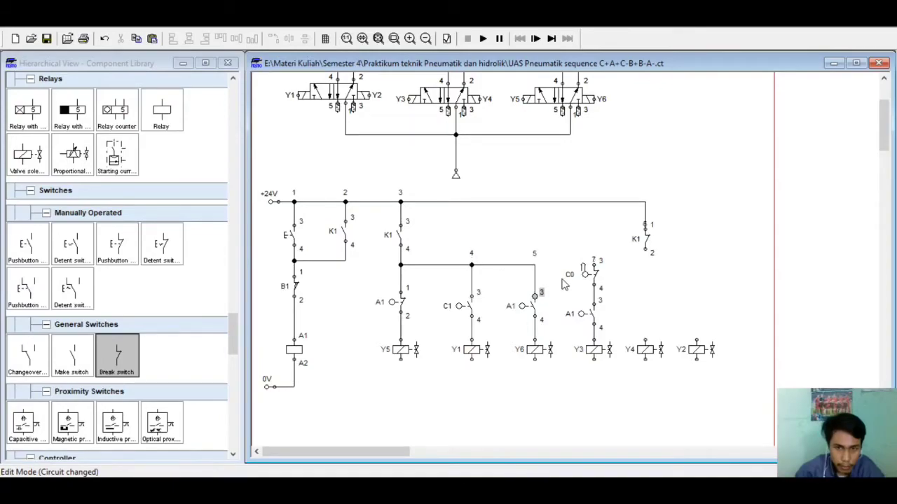
# Extend the branch line below the K1 make switch to the C0 switch above Y3 and nudge C0 slightly down
pyautogui.moveTo(592, 262); pyautogui.dragTo(536, 265)
pyautogui.click(593, 275)
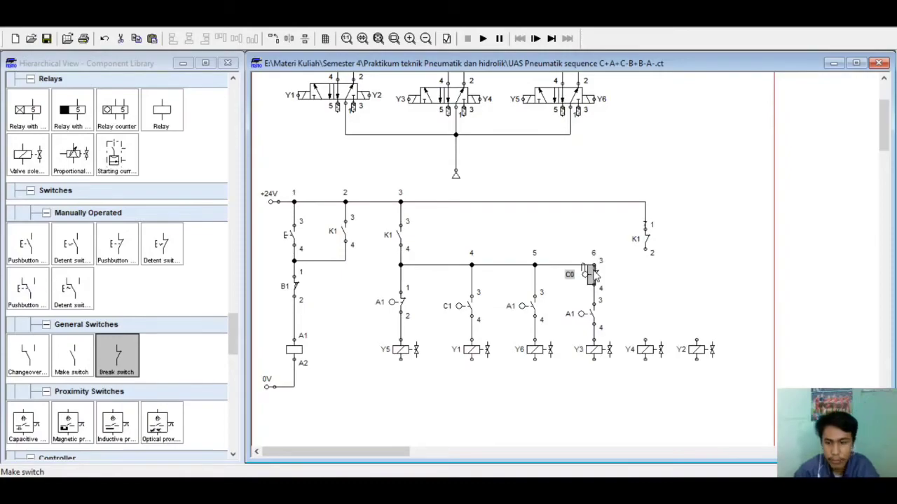
pyautogui.moveTo(595, 277); pyautogui.dragTo(595, 281)
pyautogui.click(629, 295)
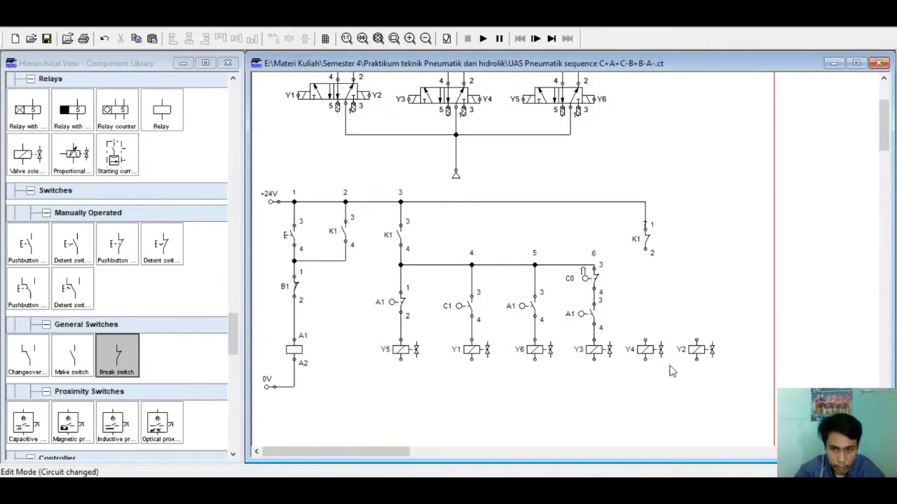
# Connect the lower ends of all six solenoids to the 0V line and wire the K1 break switch to Y4
pyautogui.moveTo(594, 359); pyautogui.dragTo(292, 386)
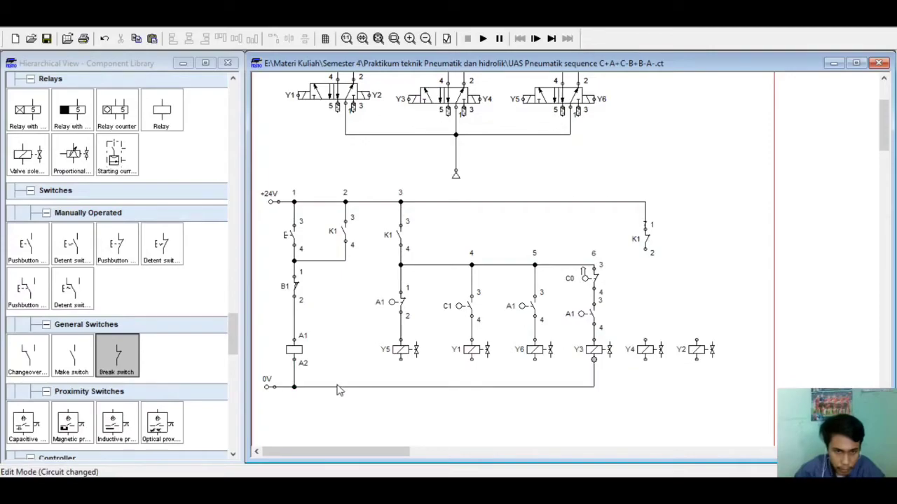
pyautogui.moveTo(399, 360); pyautogui.dragTo(400, 387)
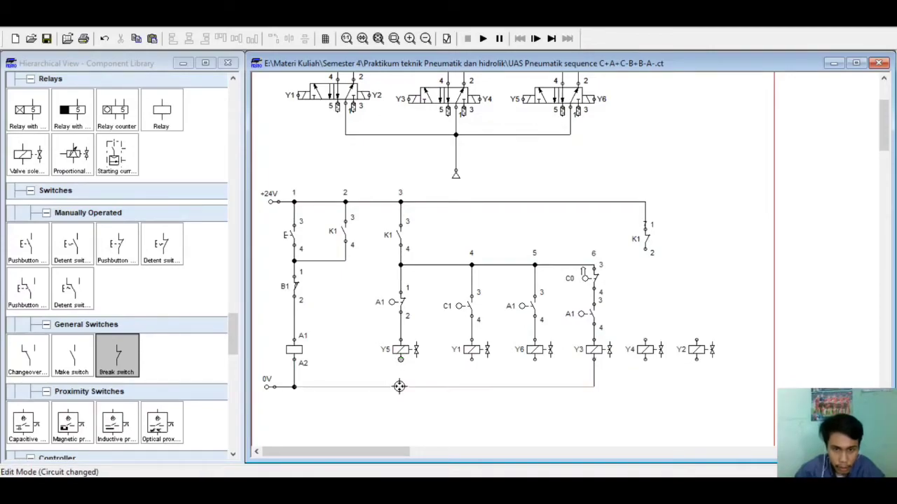
pyautogui.moveTo(470, 360); pyautogui.dragTo(471, 386)
pyautogui.moveTo(534, 359); pyautogui.dragTo(534, 387)
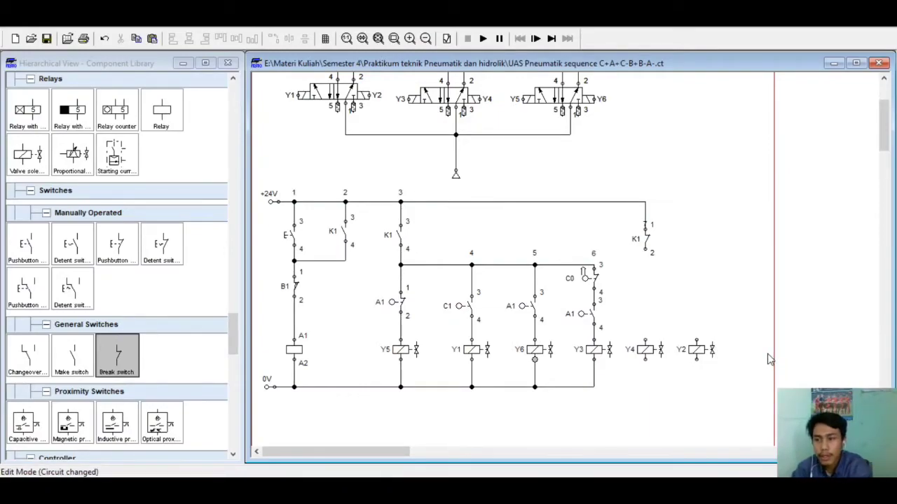
pyautogui.moveTo(646, 358)
pyautogui.mouseDown()
pyautogui.moveTo(643, 383)
pyautogui.moveTo(631, 390)
pyautogui.moveTo(594, 387)
pyautogui.mouseUp()
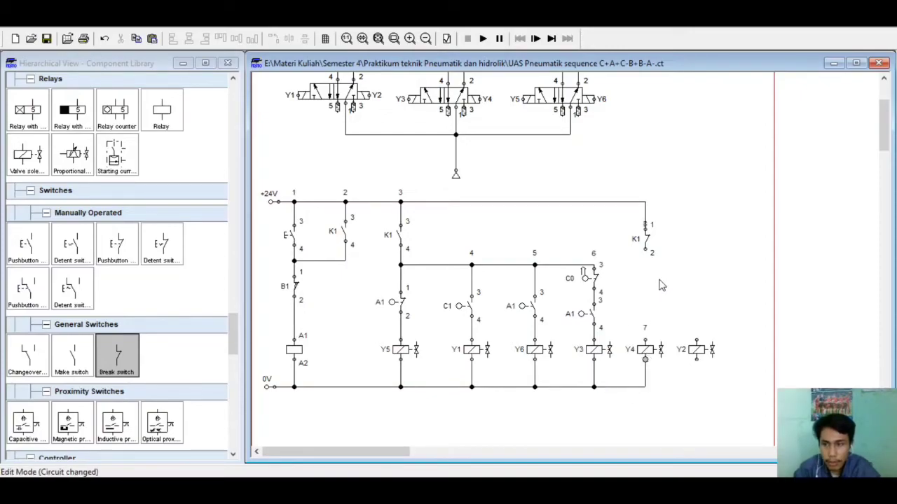
pyautogui.moveTo(645, 250); pyautogui.dragTo(646, 341)
pyautogui.moveTo(695, 358)
pyautogui.mouseDown()
pyautogui.moveTo(690, 375)
pyautogui.moveTo(646, 388)
pyautogui.mouseUp()
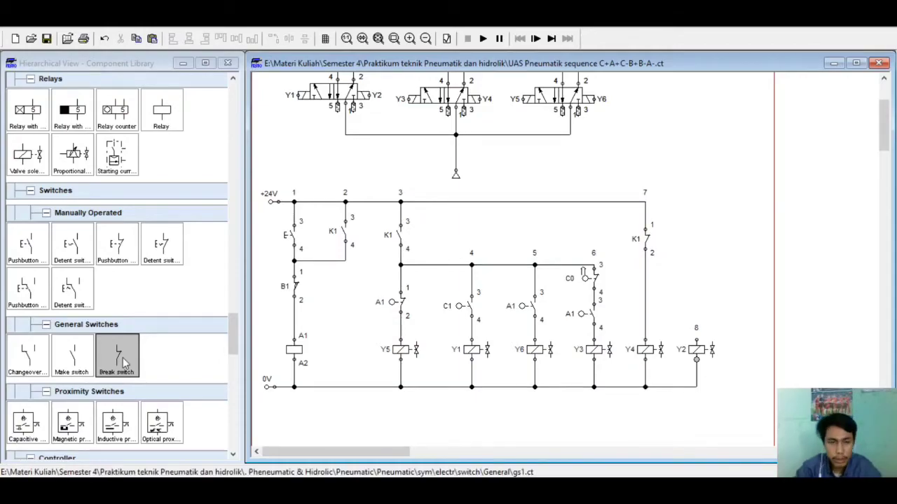
# Add a break switch above a make switch over Y2 and wire them in series between the line below the K1 break switch and Y2
pyautogui.moveTo(124, 362); pyautogui.dragTo(697, 273)
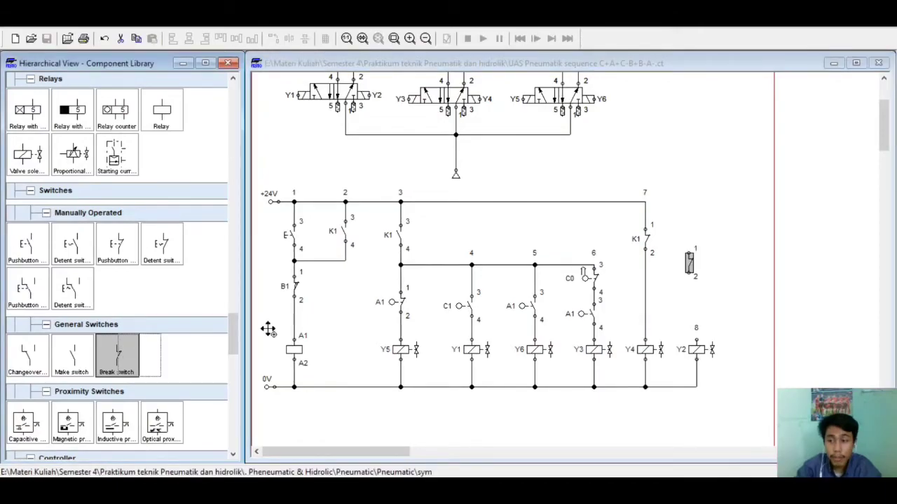
pyautogui.moveTo(73, 356); pyautogui.dragTo(695, 273)
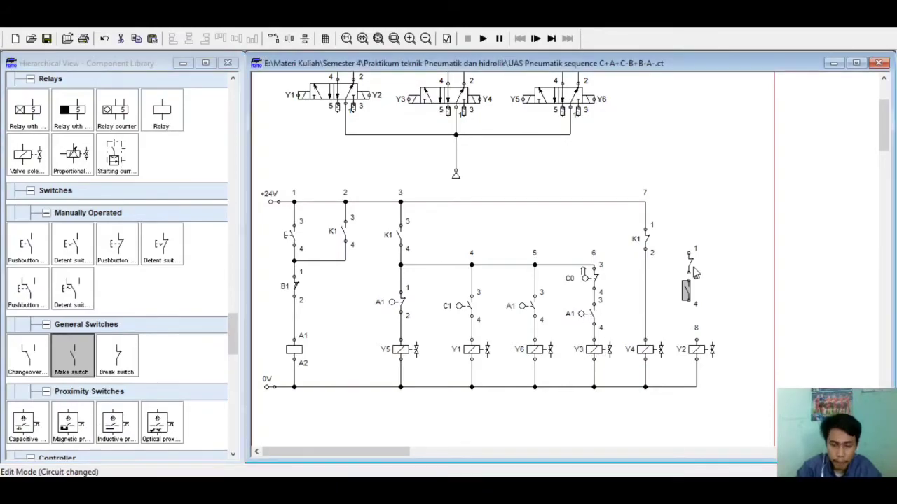
pyautogui.click(693, 266)
pyautogui.click(688, 296)
pyautogui.moveTo(690, 299); pyautogui.dragTo(697, 340)
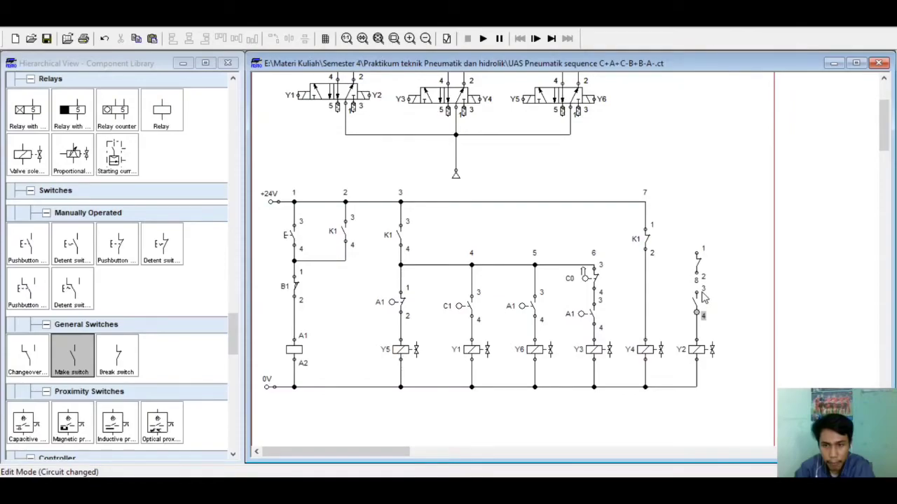
pyautogui.moveTo(697, 253); pyautogui.dragTo(645, 253)
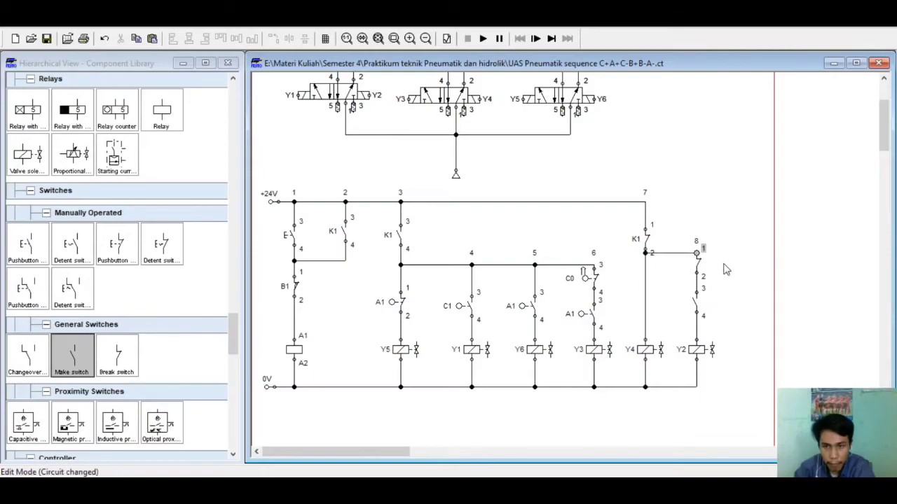
# Move the K1 break switch up away from the branch point and shift the break switch above Y2 slightly down
pyautogui.click(647, 238)
pyautogui.press('Up')
pyautogui.press('Up')
pyautogui.press('Up')
pyautogui.press('Up')
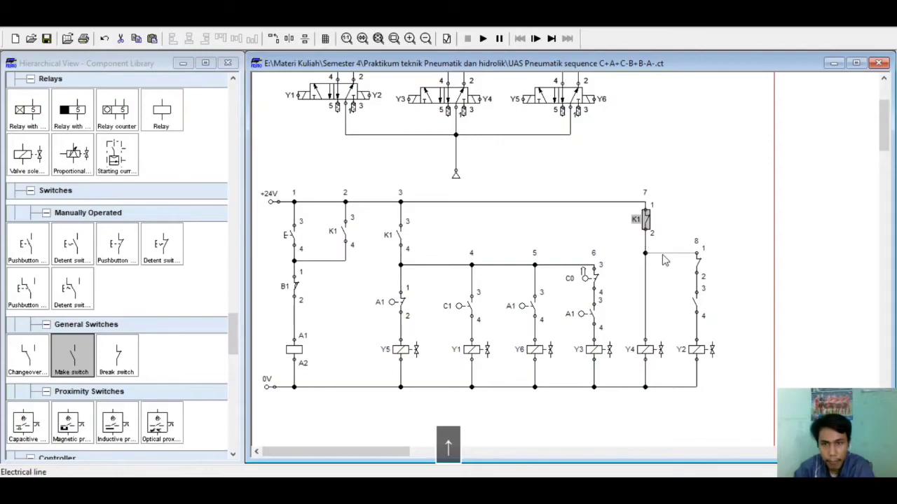
pyautogui.click(697, 263)
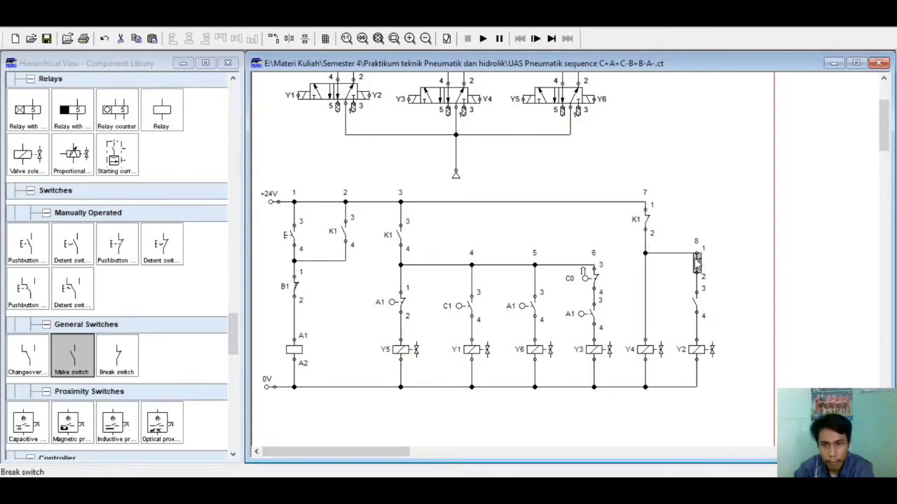
pyautogui.press('Down')
pyautogui.click(705, 286)
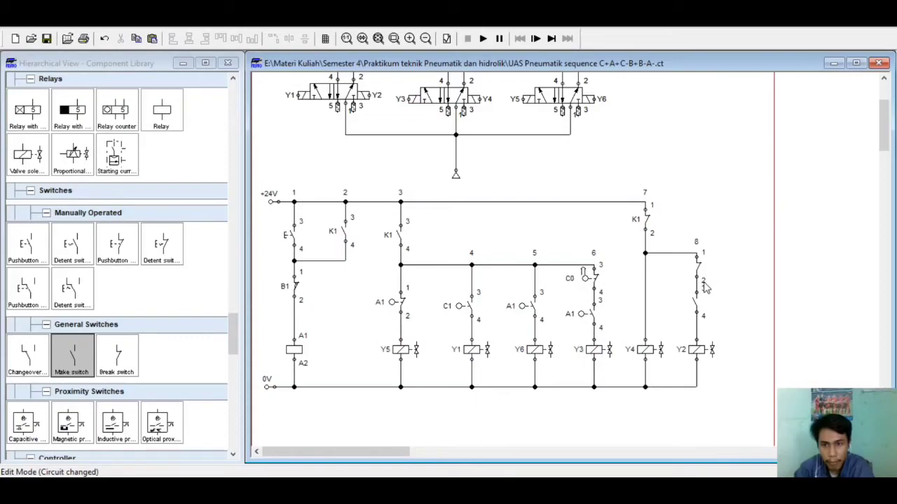
# Set the break switch above Y2 to switch with roll and label it B1
pyautogui.doubleClick(703, 283)
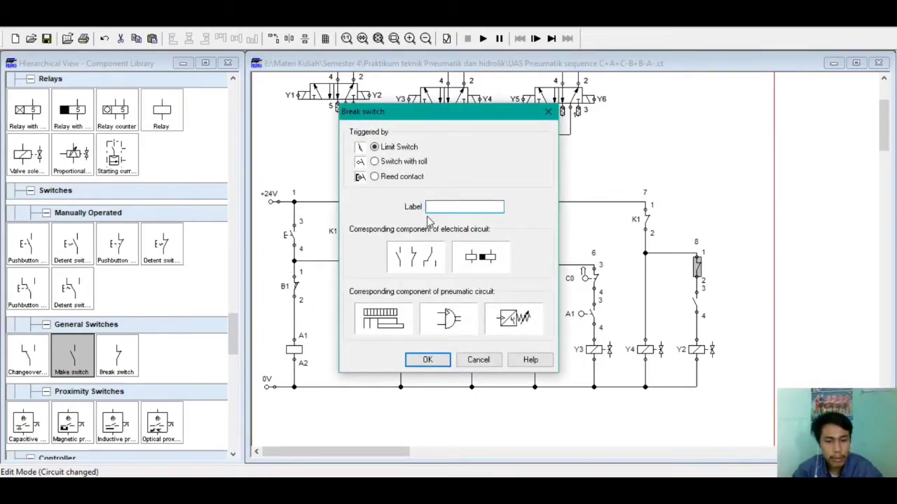
pyautogui.write('B1')
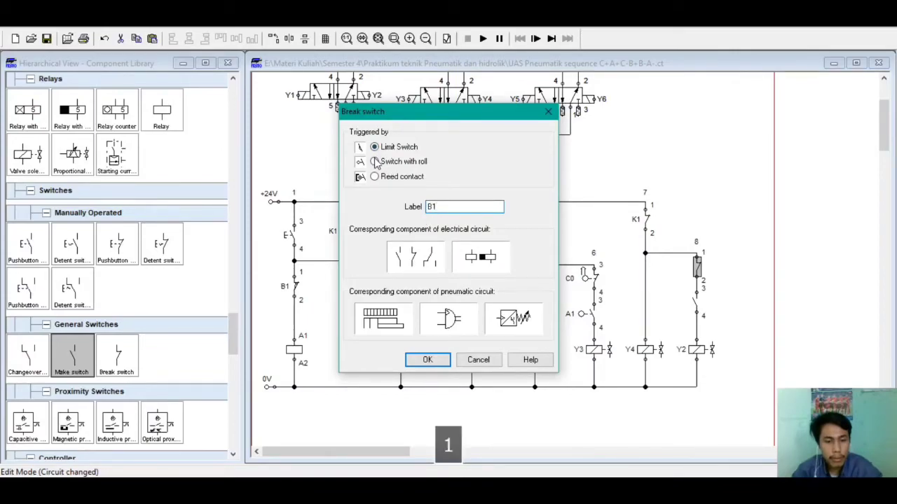
pyautogui.press('Return')
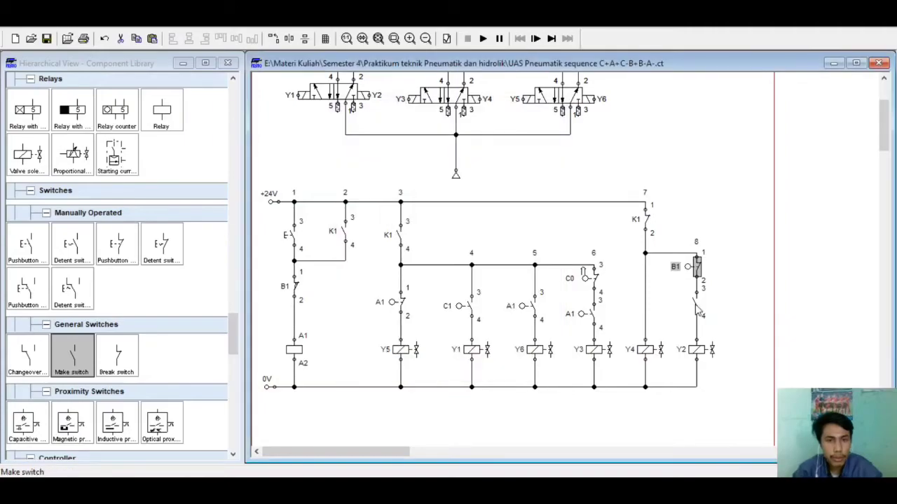
# Set the make switch above Y2 to switch with roll and label it B0
pyautogui.doubleClick(698, 308)
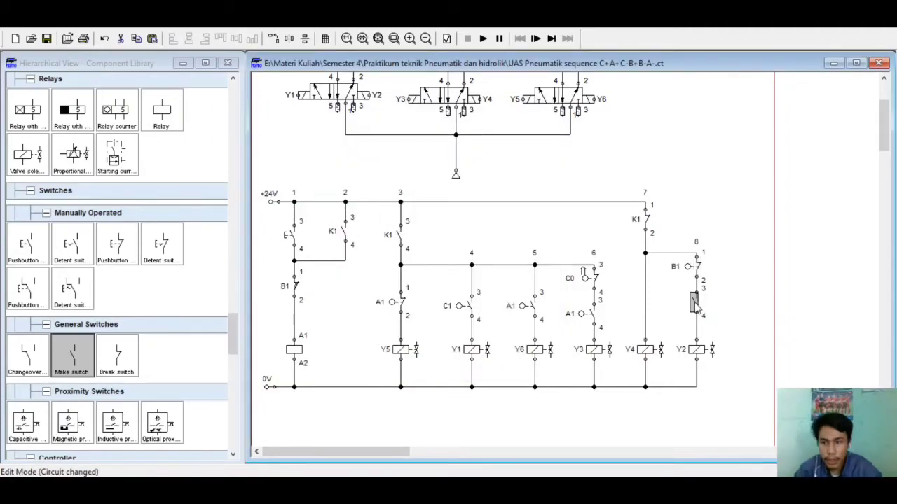
pyautogui.click(374, 161)
pyautogui.click(441, 206)
pyautogui.write('B0')
pyautogui.press('Return')
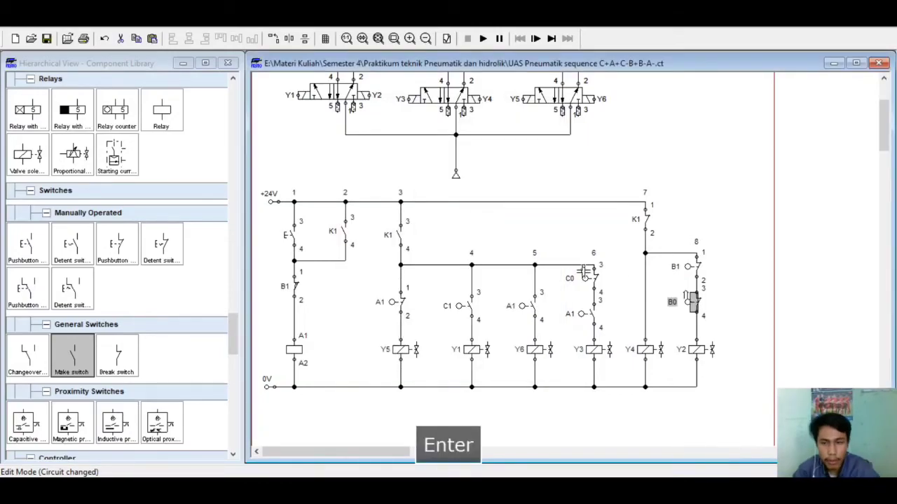
pyautogui.click(622, 271)
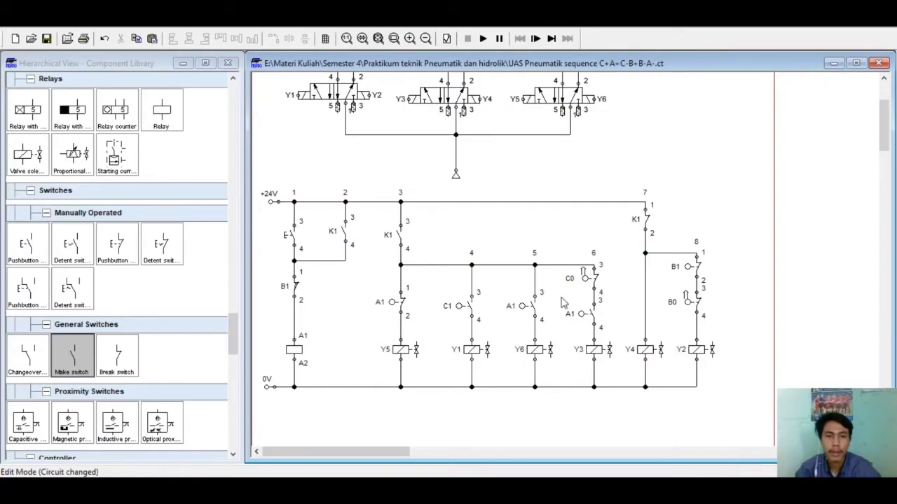
# Fit the whole circuit in view, start the simulation, actuate the START pushbutton and pause the simulation
pyautogui.scroll(3, 553, 210)
pyautogui.scroll(2, 552, 235)
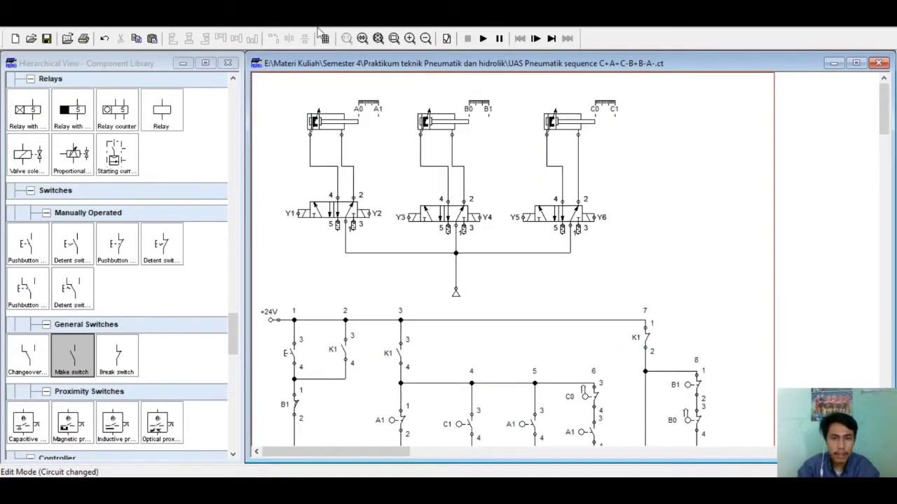
pyautogui.click(378, 38)
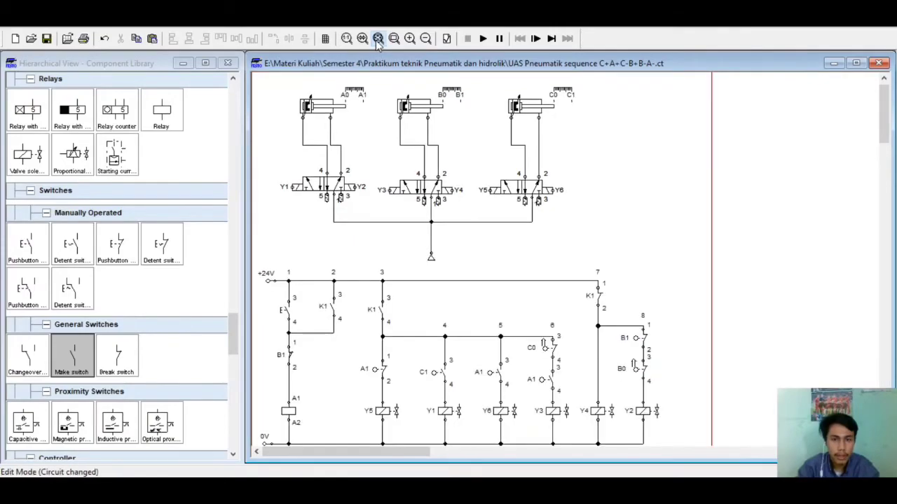
pyautogui.click(394, 39)
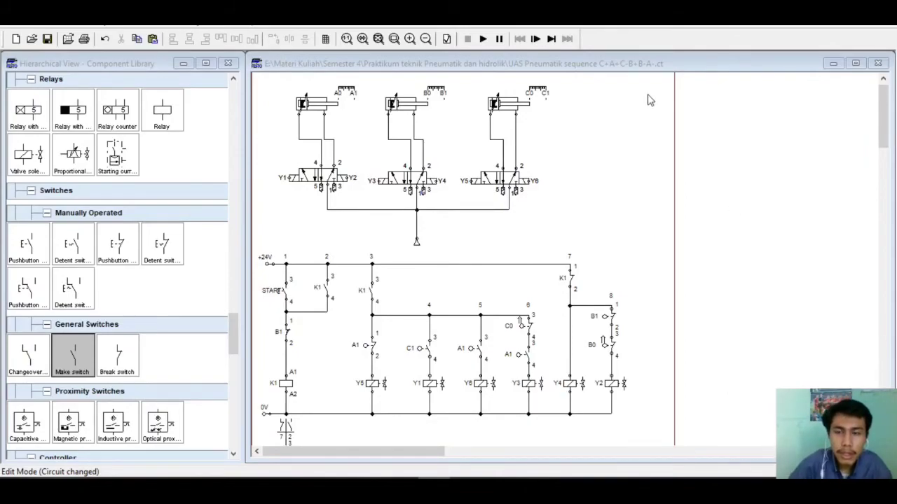
pyautogui.click(482, 40)
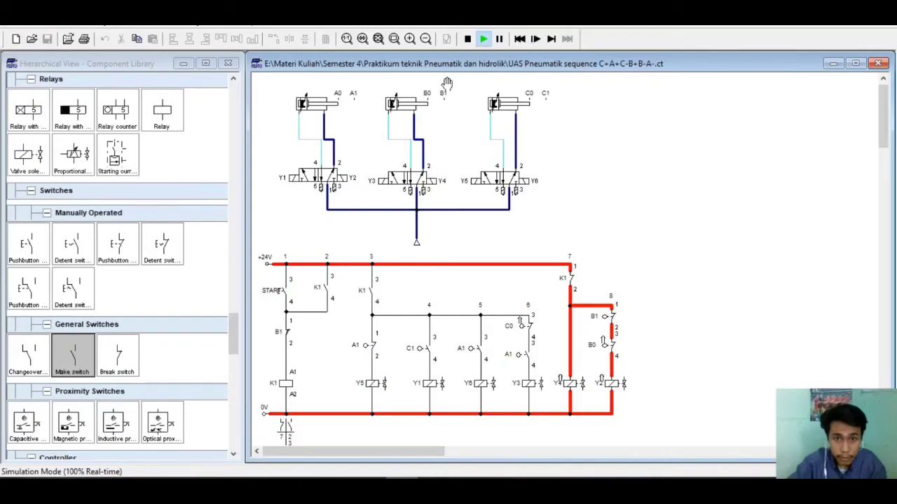
pyautogui.click(290, 290)
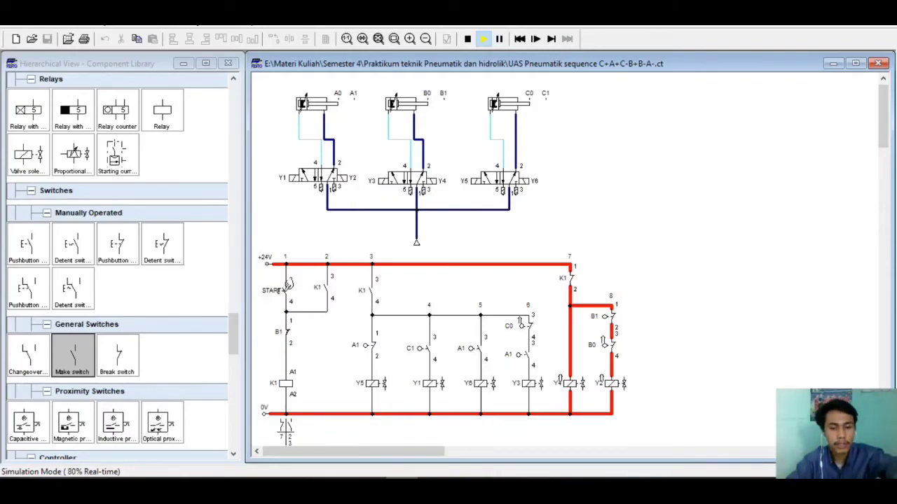
pyautogui.press('F8')
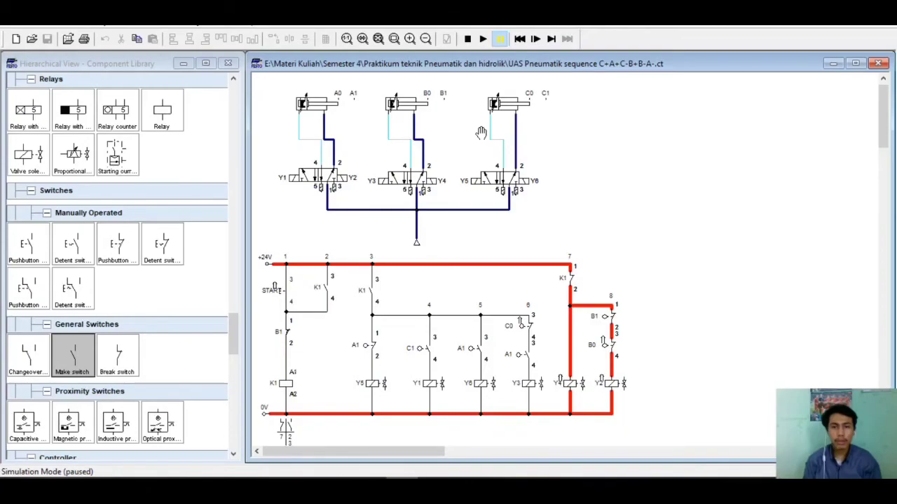
# Advance the paused simulation state change by state change until cylinder C is fully extended and limit switch C1 is actuated
pyautogui.click(551, 39)
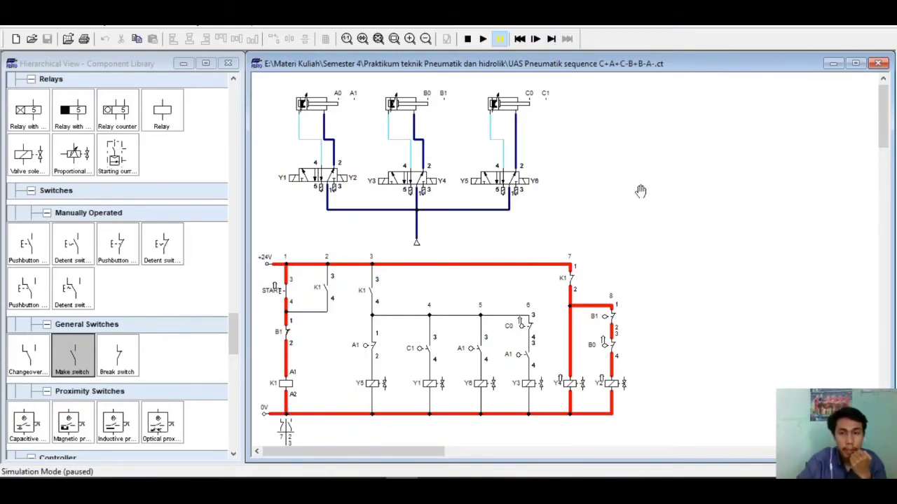
pyautogui.click(551, 42)
pyautogui.click(550, 41)
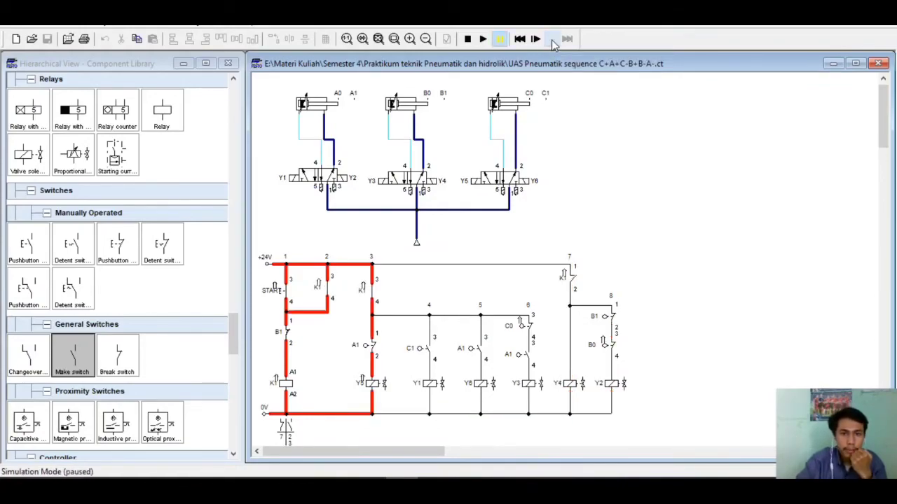
pyautogui.click(552, 40)
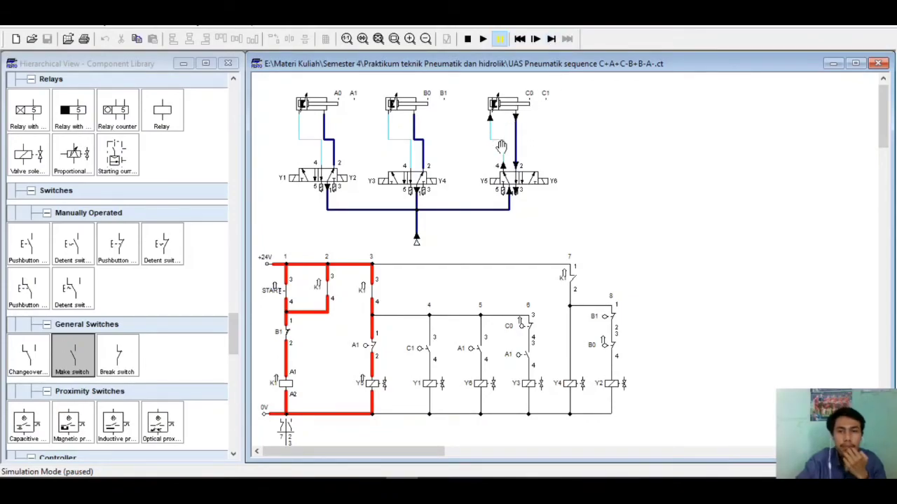
pyautogui.click(553, 43)
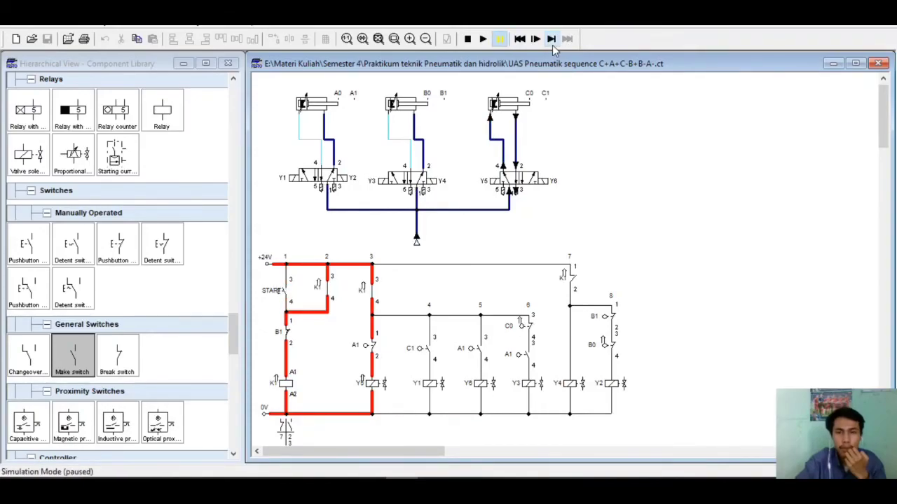
pyautogui.click(552, 44)
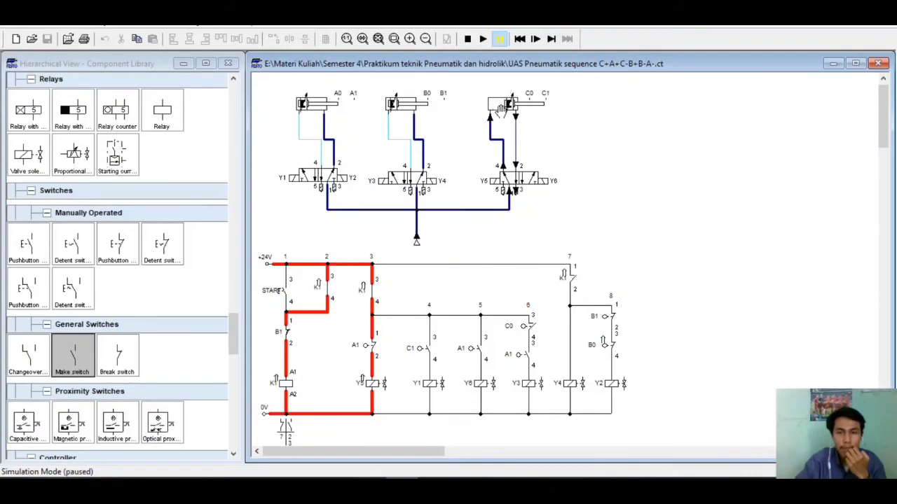
pyautogui.click(552, 42)
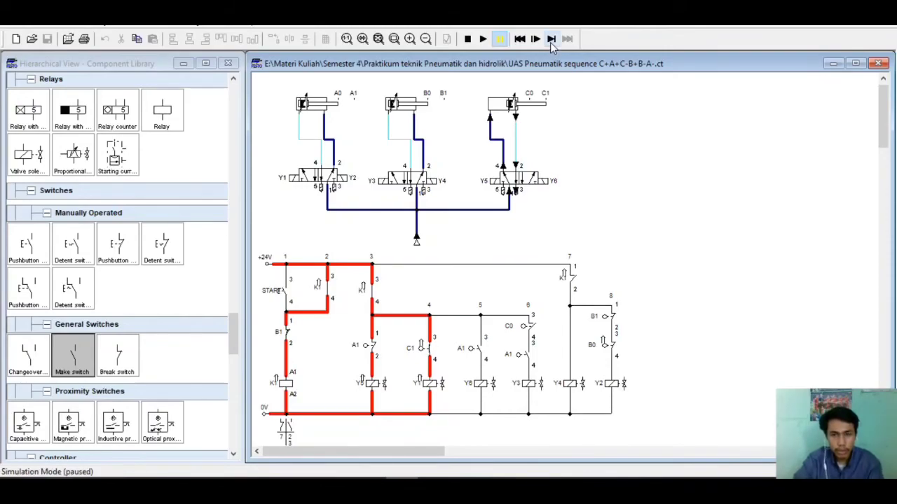
# Step the simulation through further state changes until cylinder A is fully extended and limit switch A1 is actuated
pyautogui.click(552, 40)
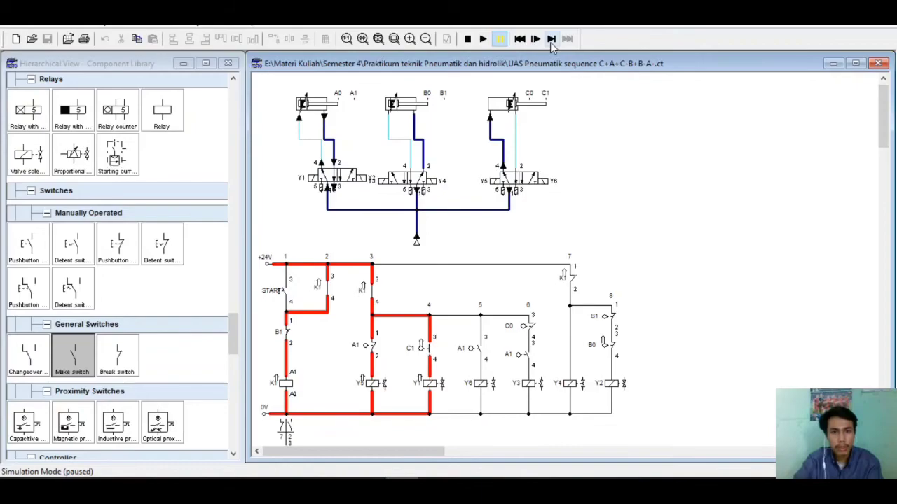
pyautogui.click(551, 40)
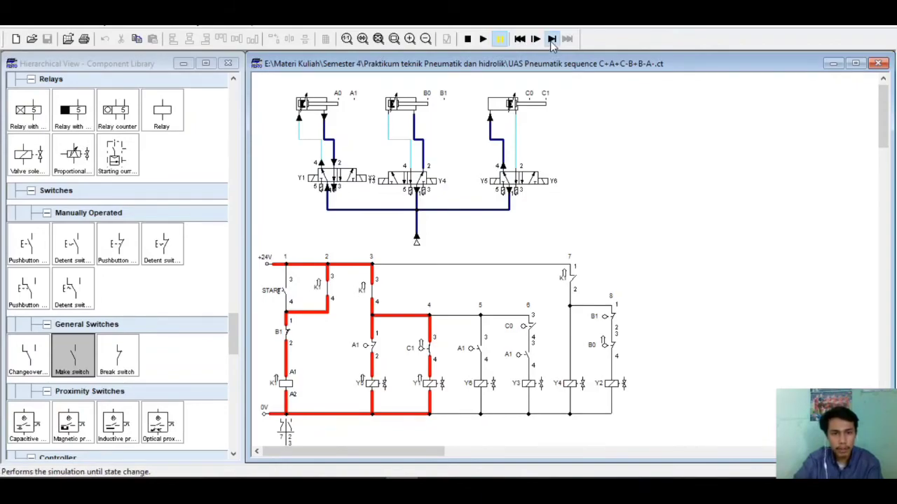
pyautogui.click(552, 39)
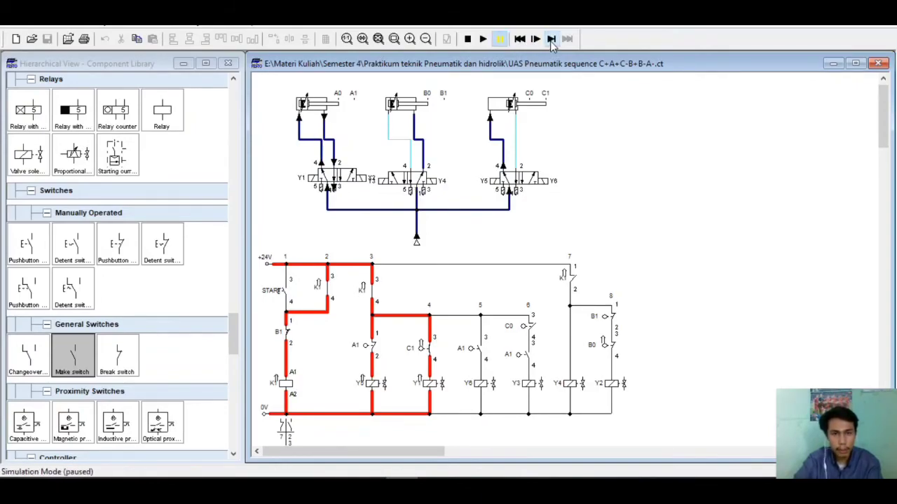
pyautogui.click(551, 40)
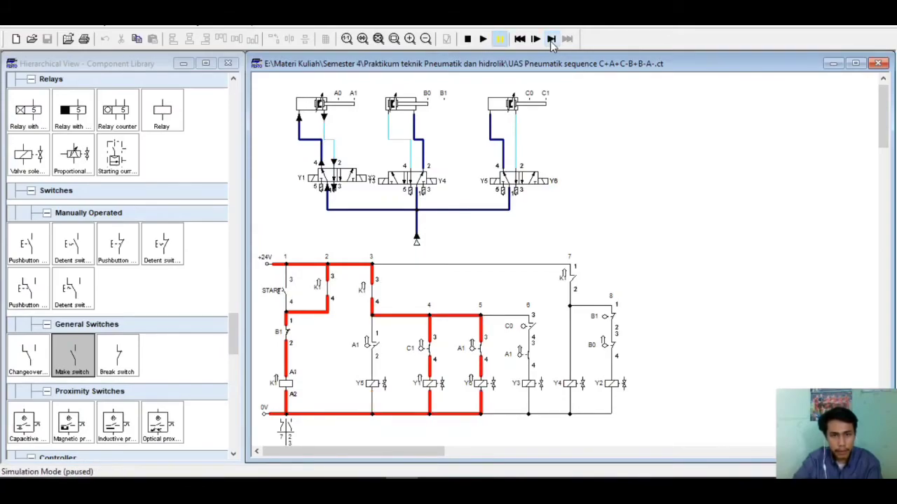
# Continue simulating by state change until cylinder C is fully retracted and switch C0 energizes solenoid Y3
pyautogui.click(551, 40)
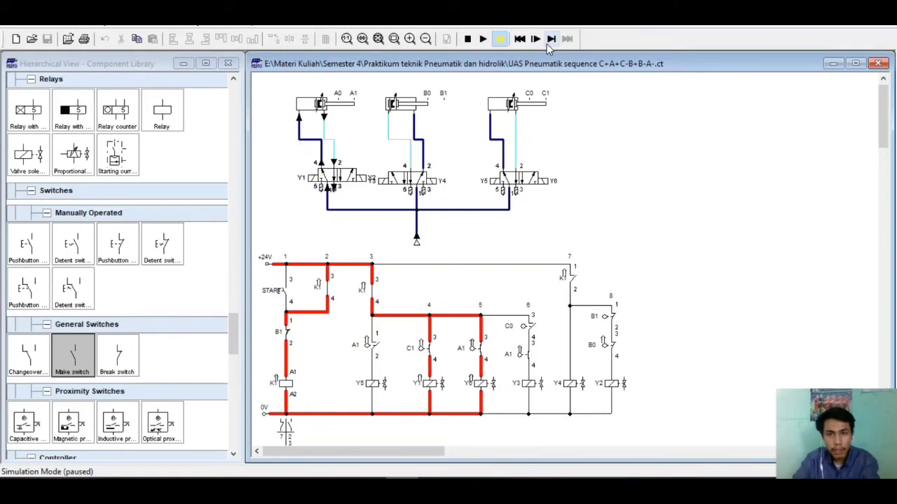
pyautogui.click(547, 42)
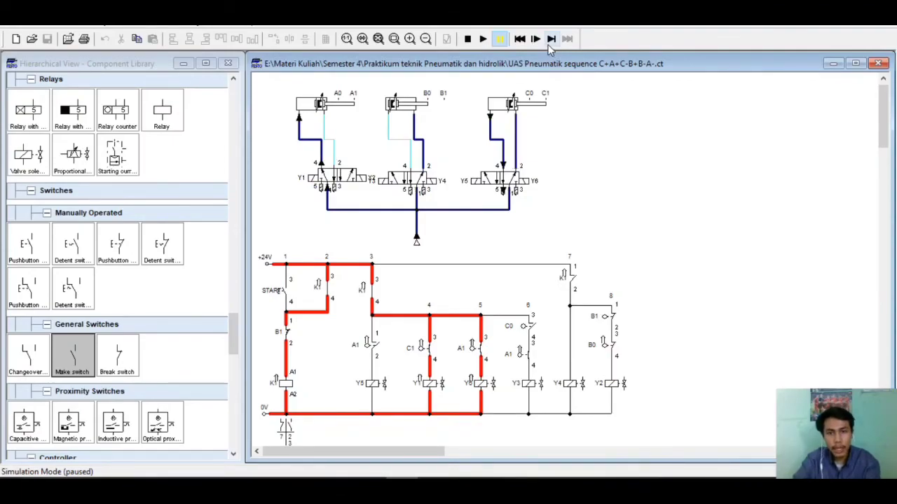
pyautogui.click(550, 43)
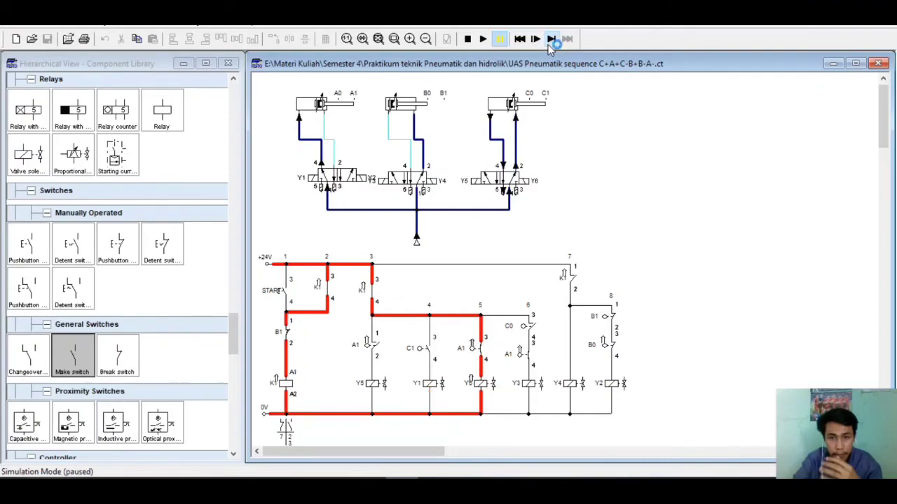
pyautogui.click(551, 40)
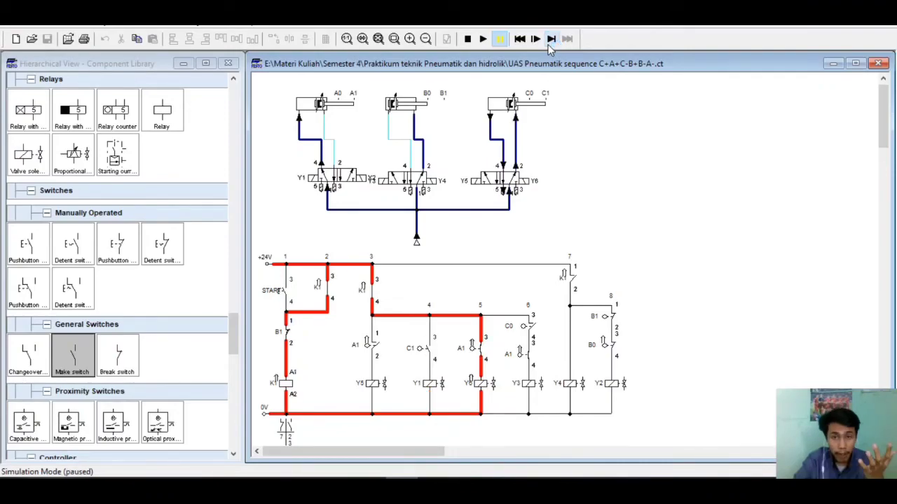
pyautogui.click(551, 41)
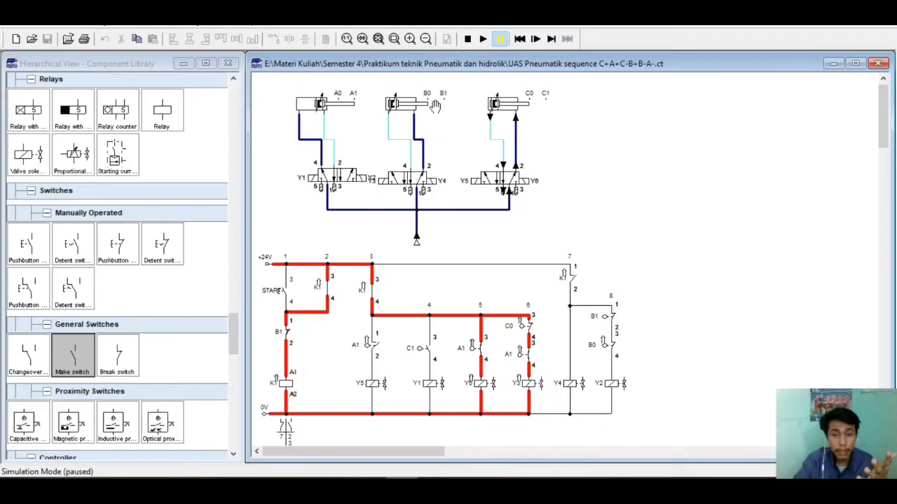
# Simulate the following state changes until cylinder B is fully extended and limit switch B1 is actuated
pyautogui.click(550, 43)
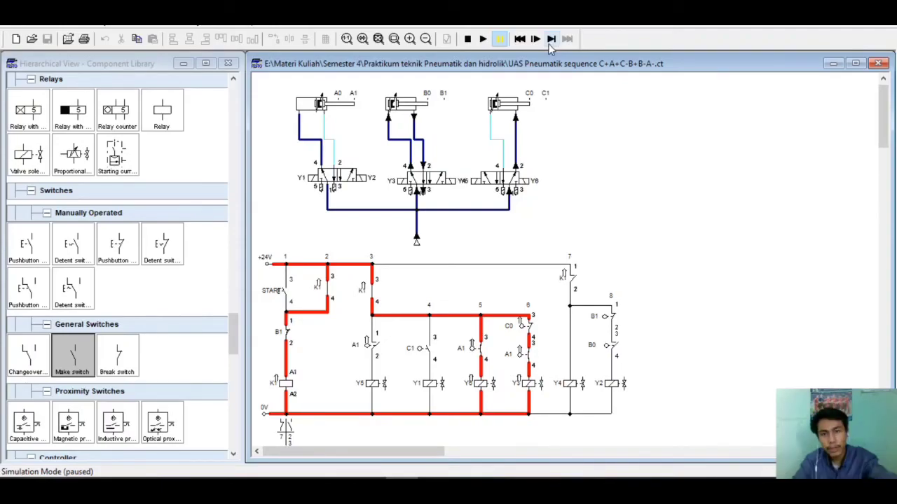
pyautogui.click(551, 40)
pyautogui.click(551, 40)
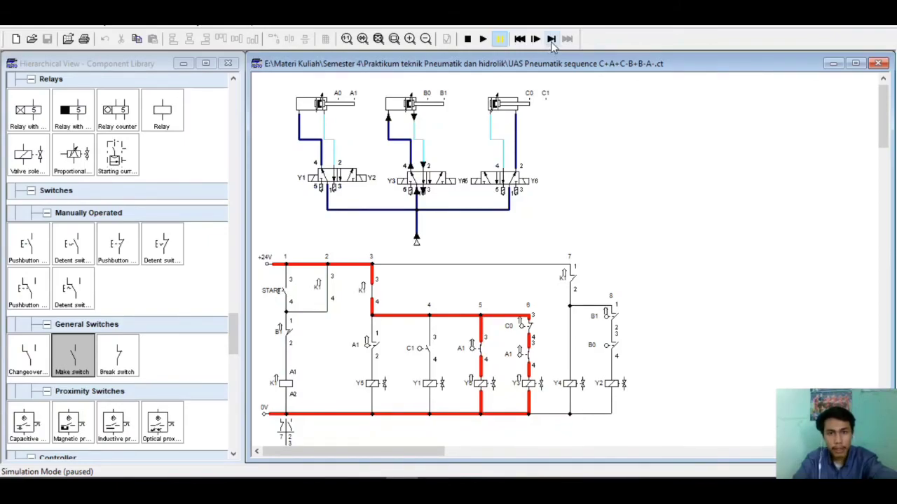
# Step the simulation on through K1 dropping out until cylinder B is retracted and switch B0 energizes solenoid Y2
pyautogui.click(552, 42)
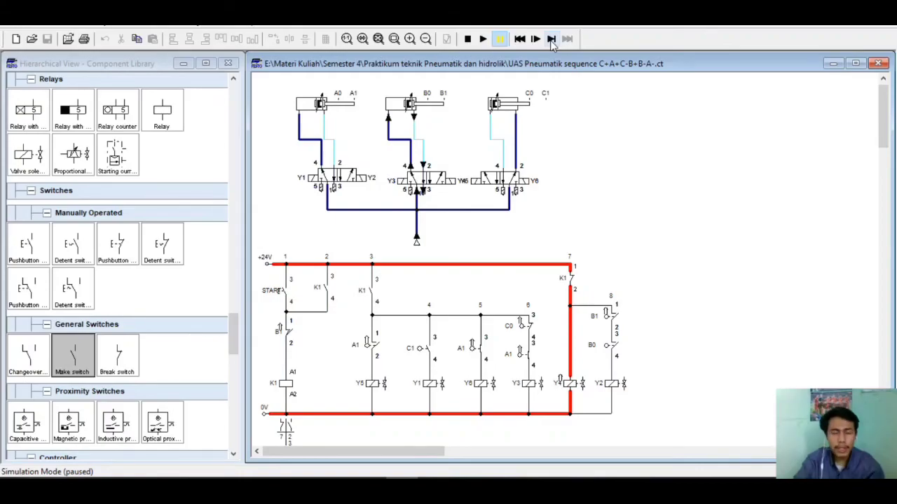
pyautogui.click(552, 40)
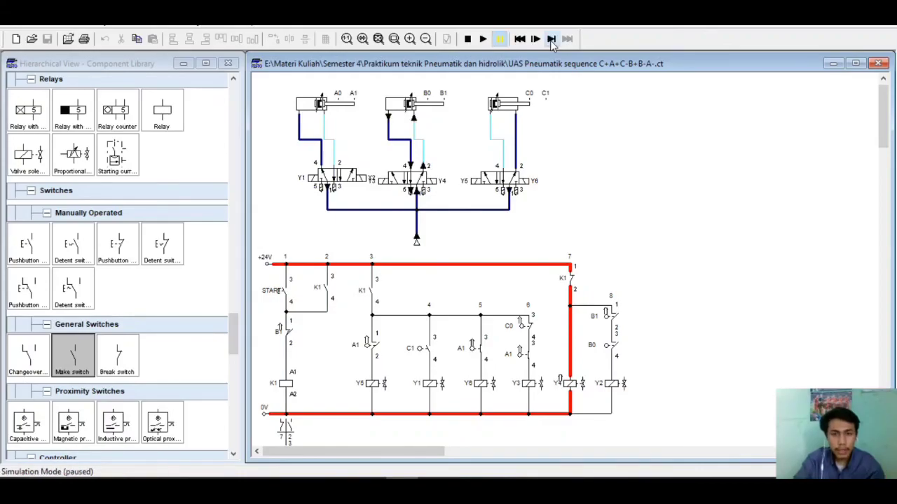
pyautogui.click(551, 40)
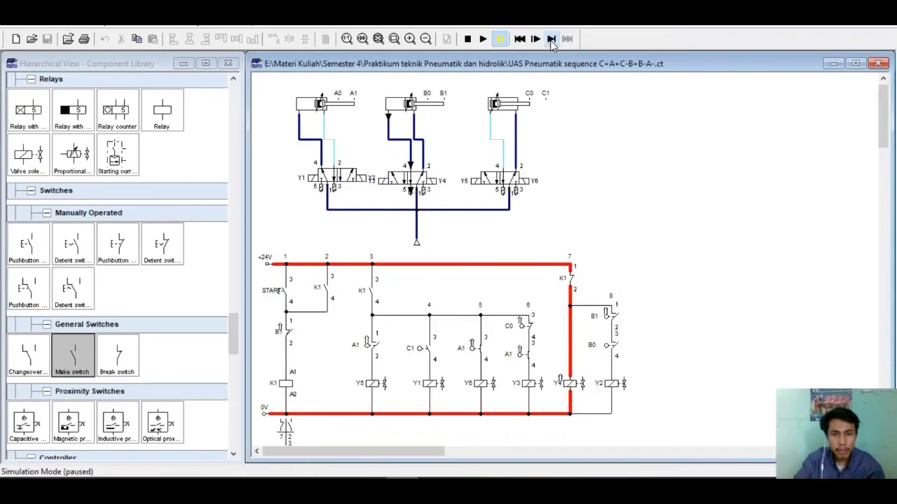
pyautogui.click(551, 40)
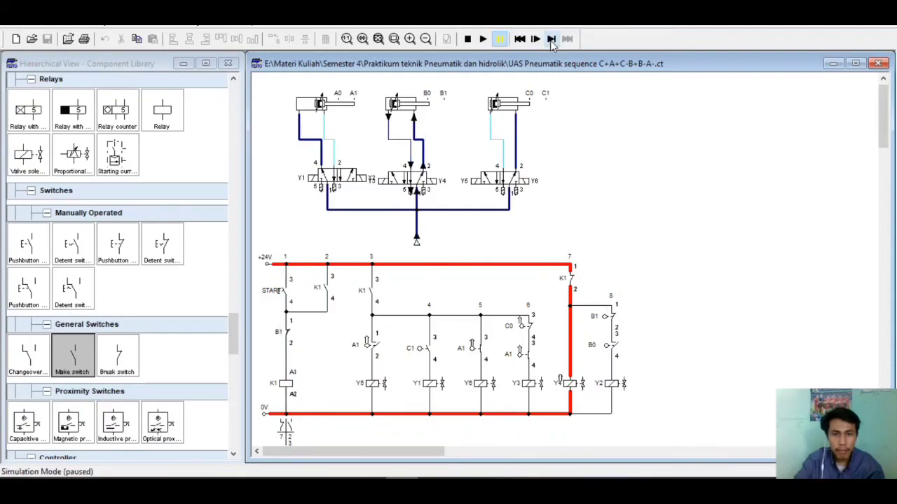
pyautogui.click(552, 40)
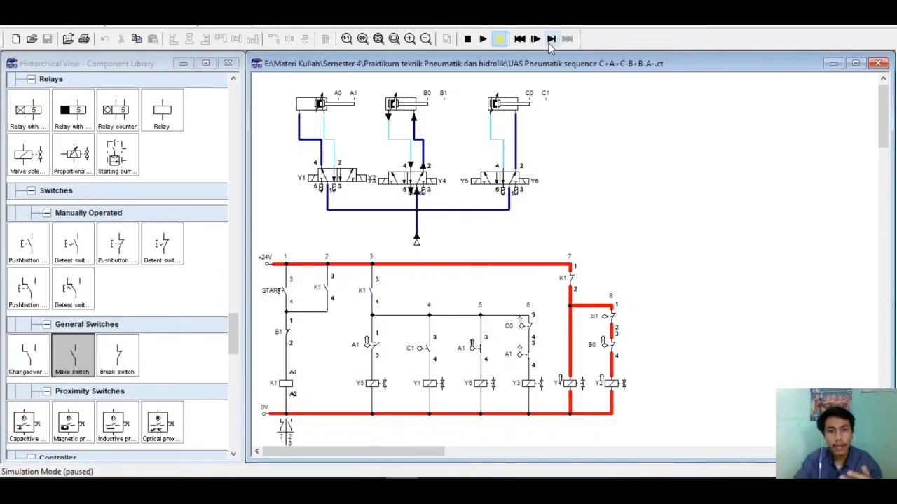
# Simulate the remaining state changes until cylinder A is fully retracted, completing the C+A+C-B+B-A- sequence
pyautogui.click(551, 41)
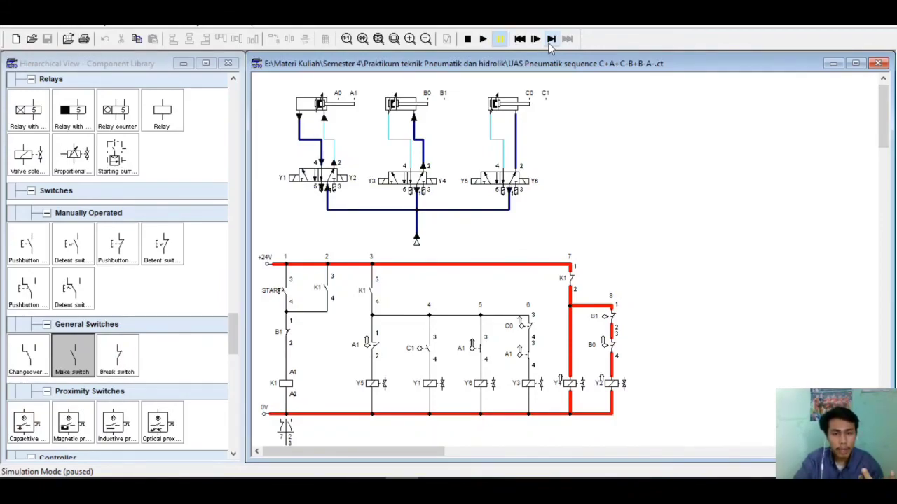
pyautogui.click(551, 41)
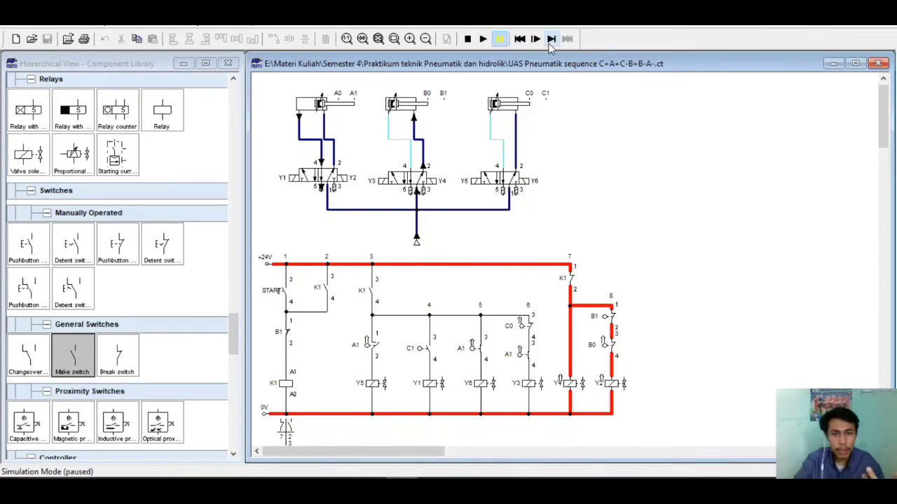
pyautogui.click(551, 41)
pyautogui.click(551, 40)
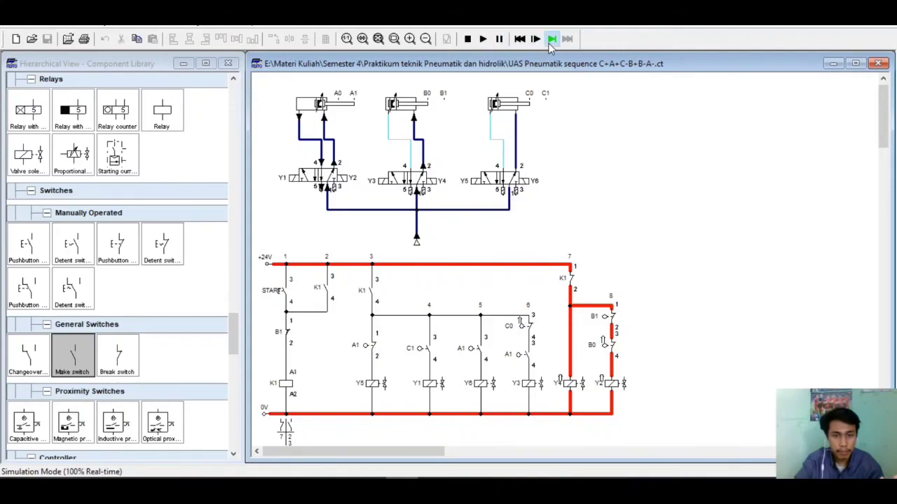
pyautogui.click(551, 41)
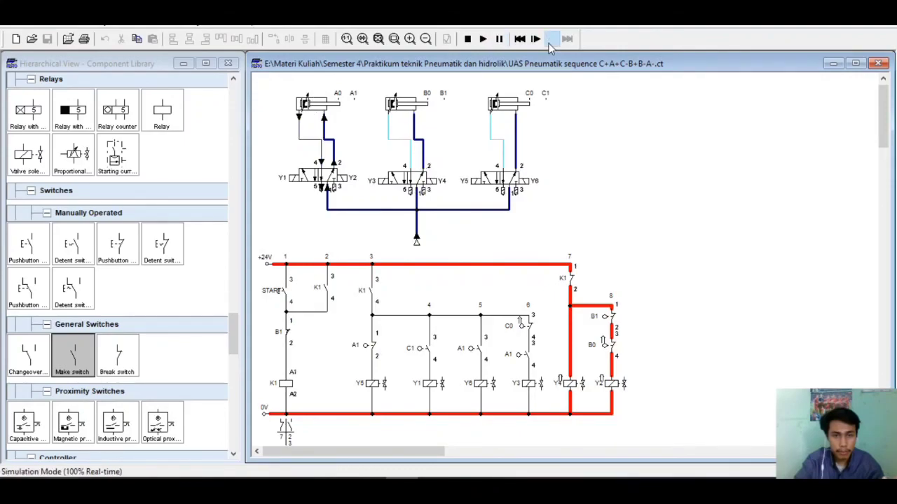
pyautogui.click(551, 41)
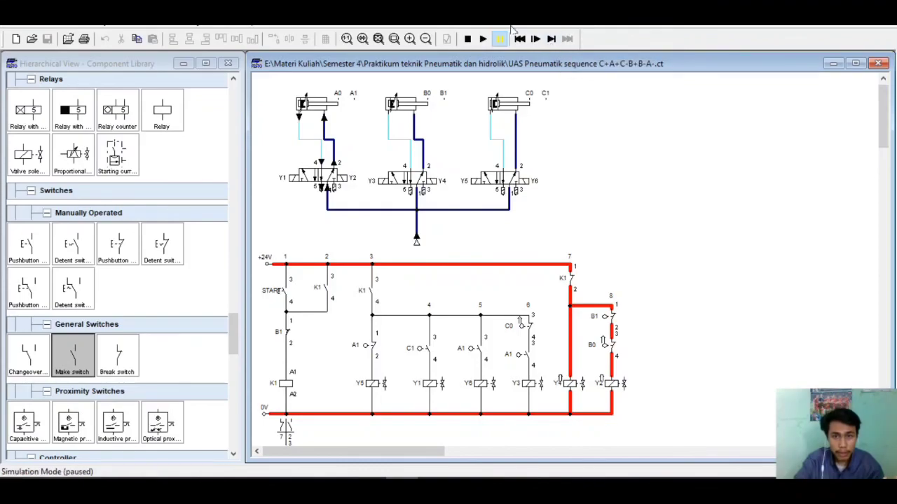
pyautogui.click(552, 39)
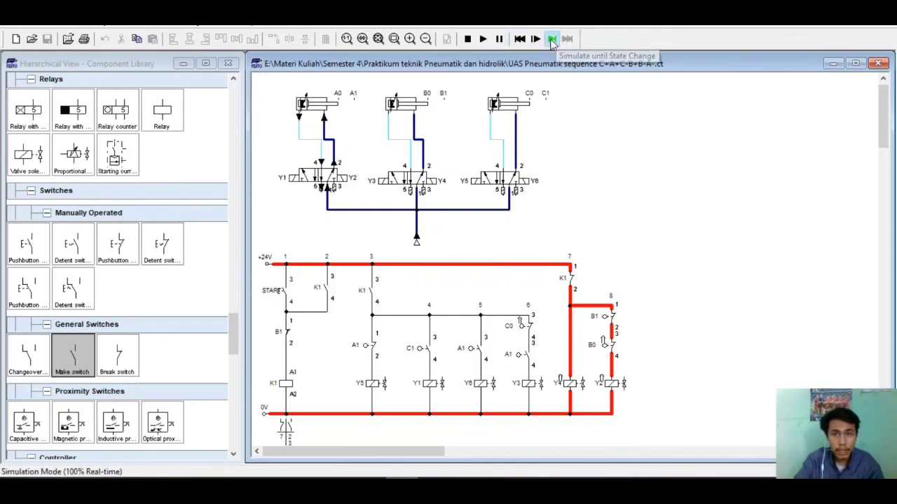